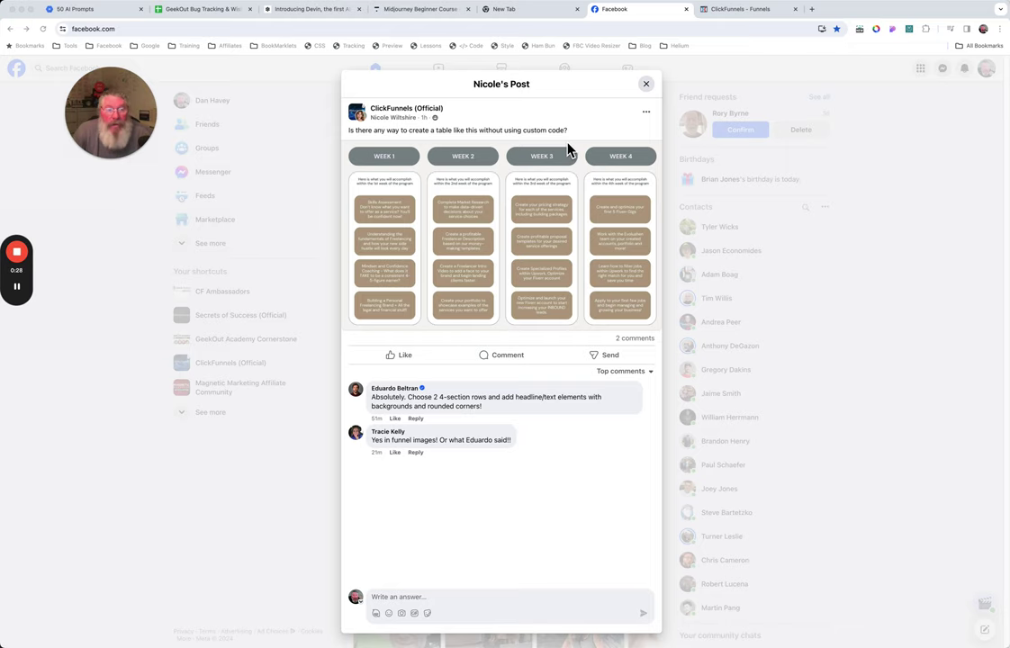
Switch to the ClickFunnels page editor and add a full-page section containing a four-column row.
{"action": "left_click", "coordinate": [731, 11]}
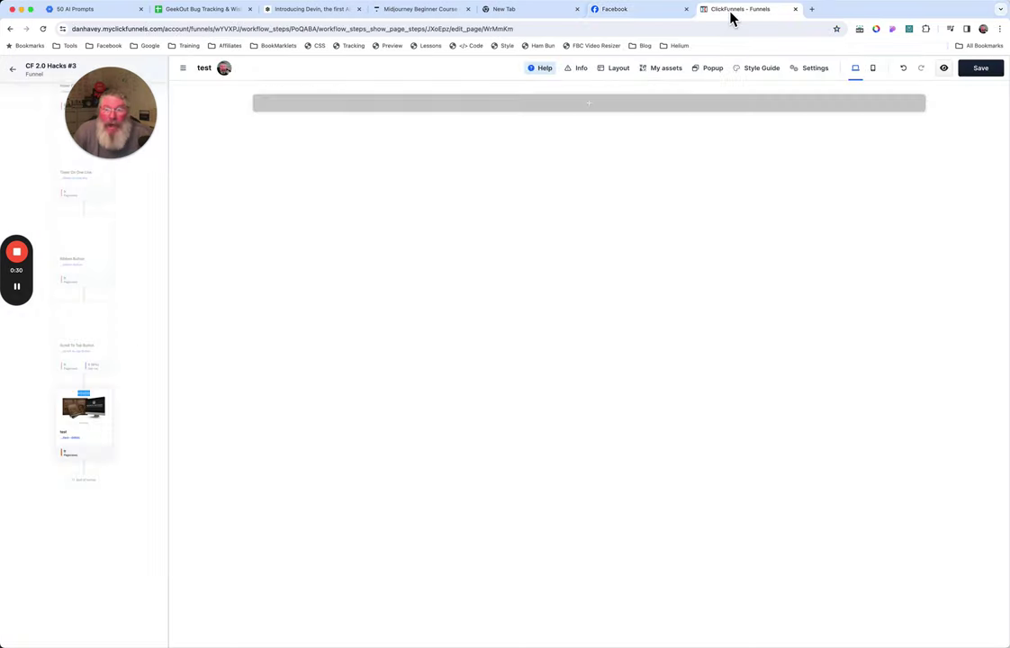
{"action": "left_click", "coordinate": [595, 106]}
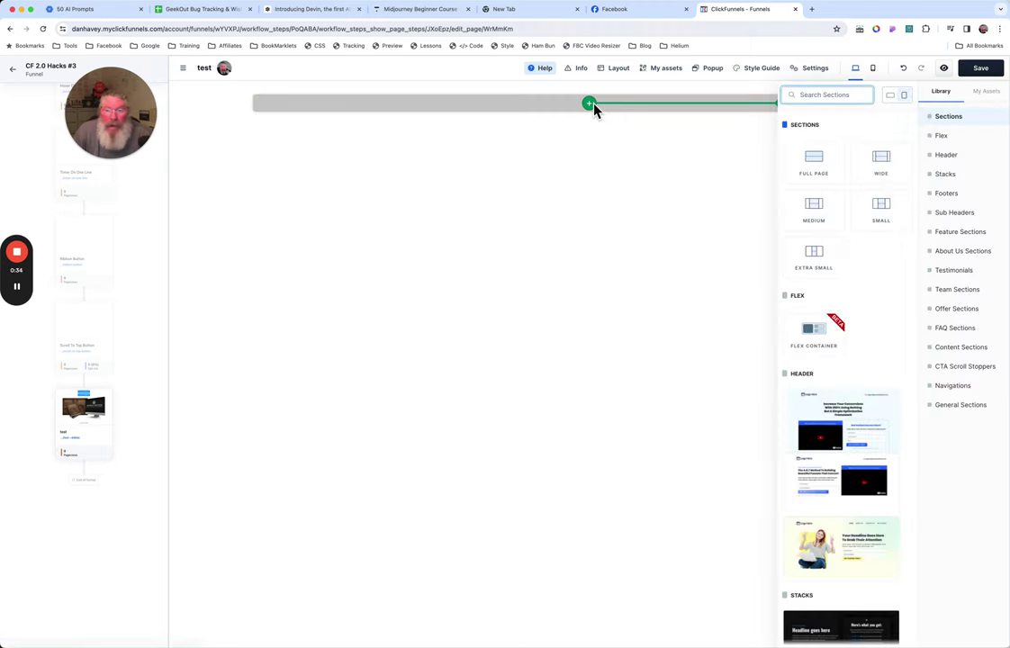
{"action": "left_click", "coordinate": [830, 168]}
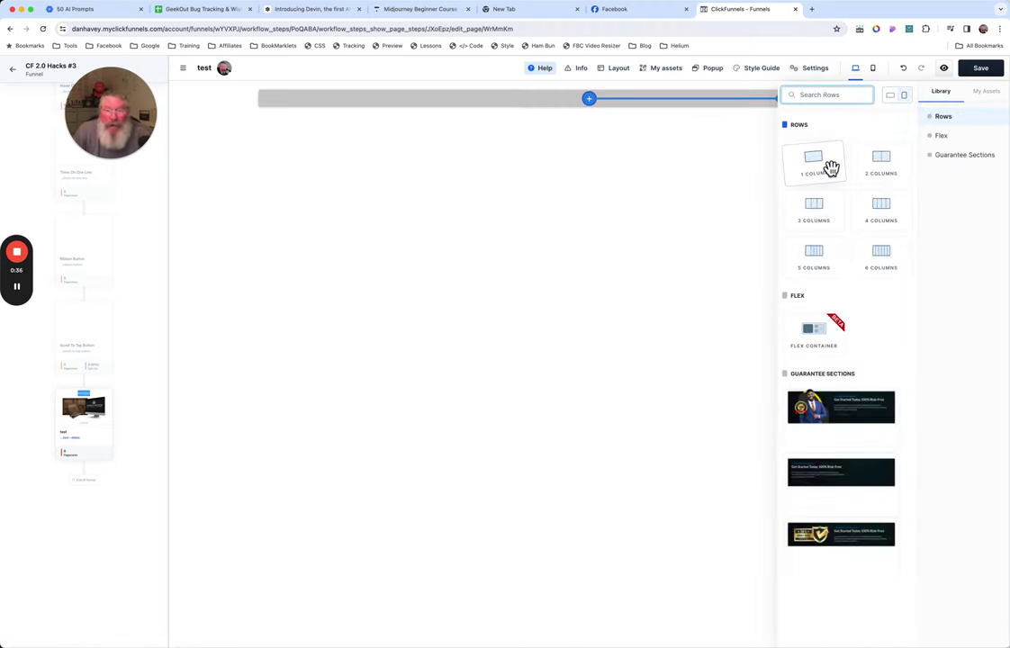
{"action": "left_click", "coordinate": [891, 220]}
{"action": "left_click", "coordinate": [597, 227]}
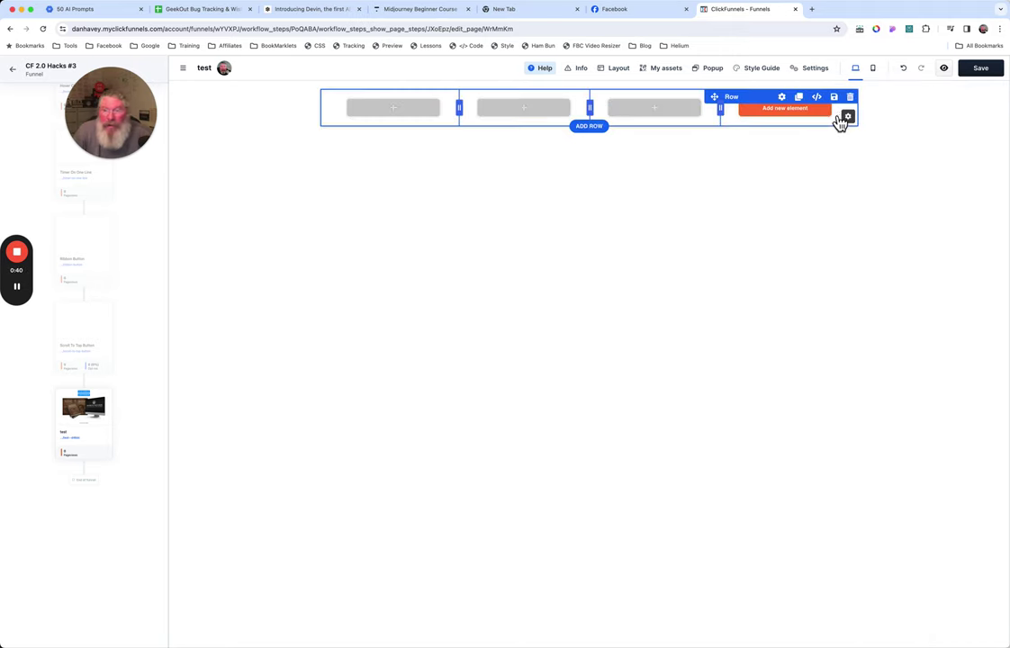
{"action": "left_click", "coordinate": [785, 101]}
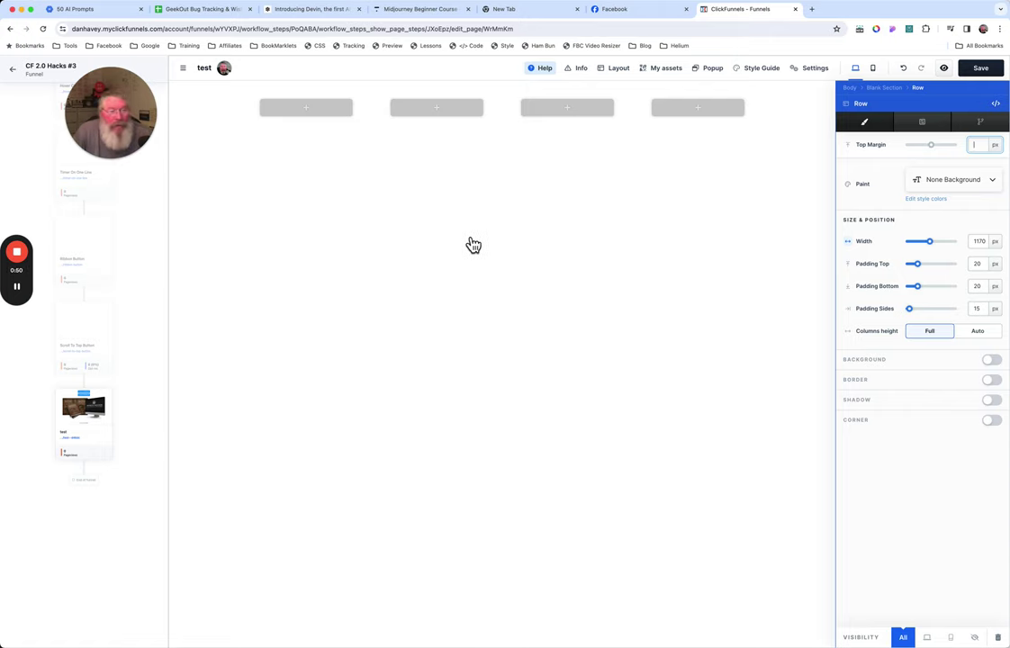
{"action": "left_click", "coordinate": [432, 244]}
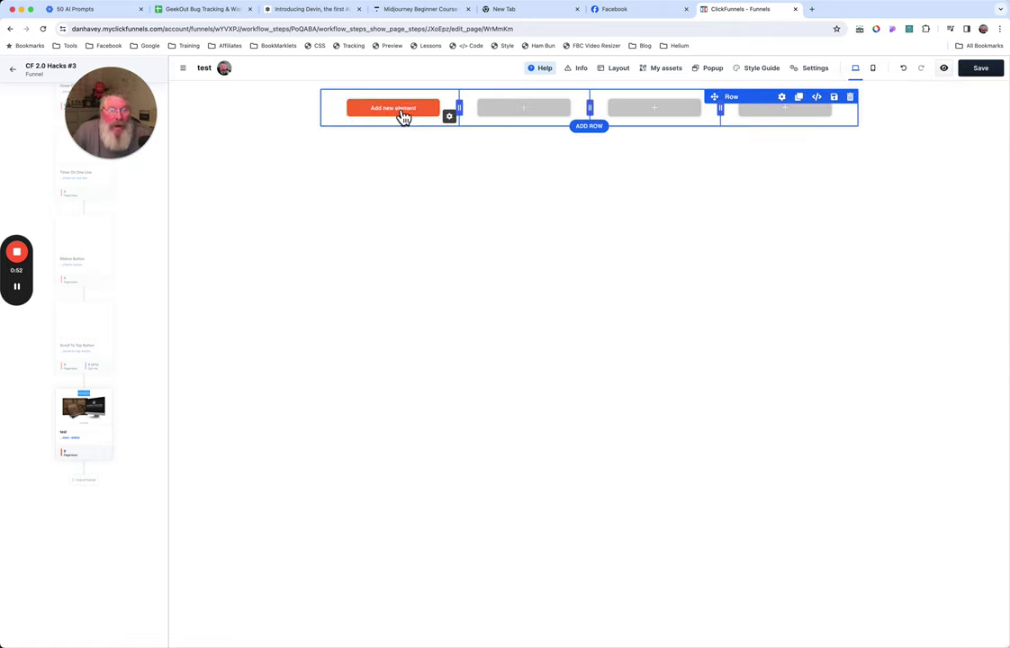
Add a headline to the row's first column and override its typography with a font size of 2.75 rem.
{"action": "left_click", "coordinate": [402, 110]}
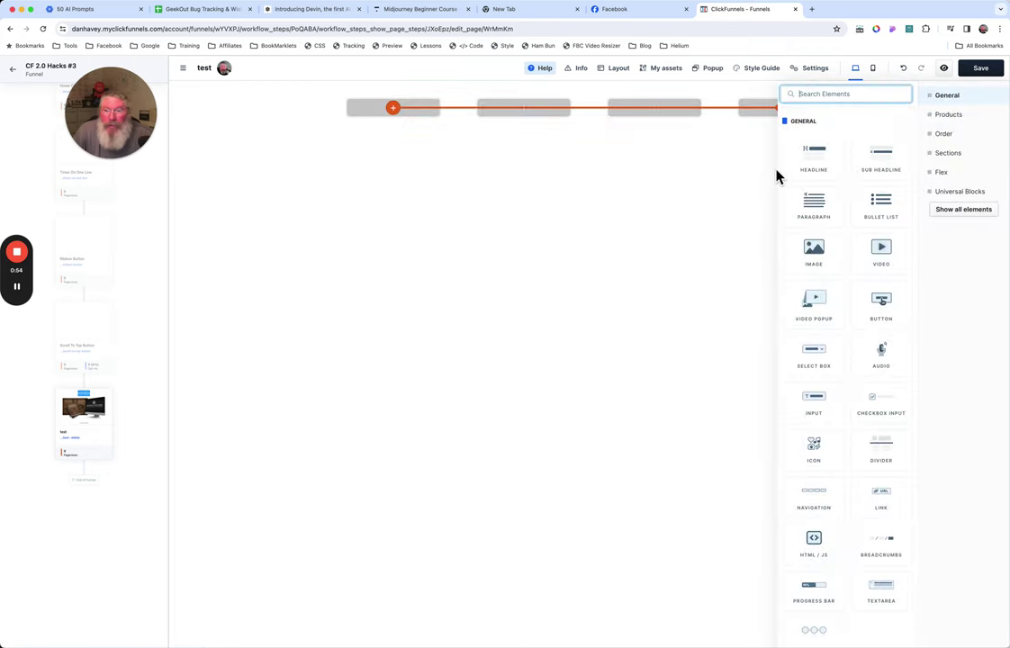
{"action": "left_click", "coordinate": [818, 168]}
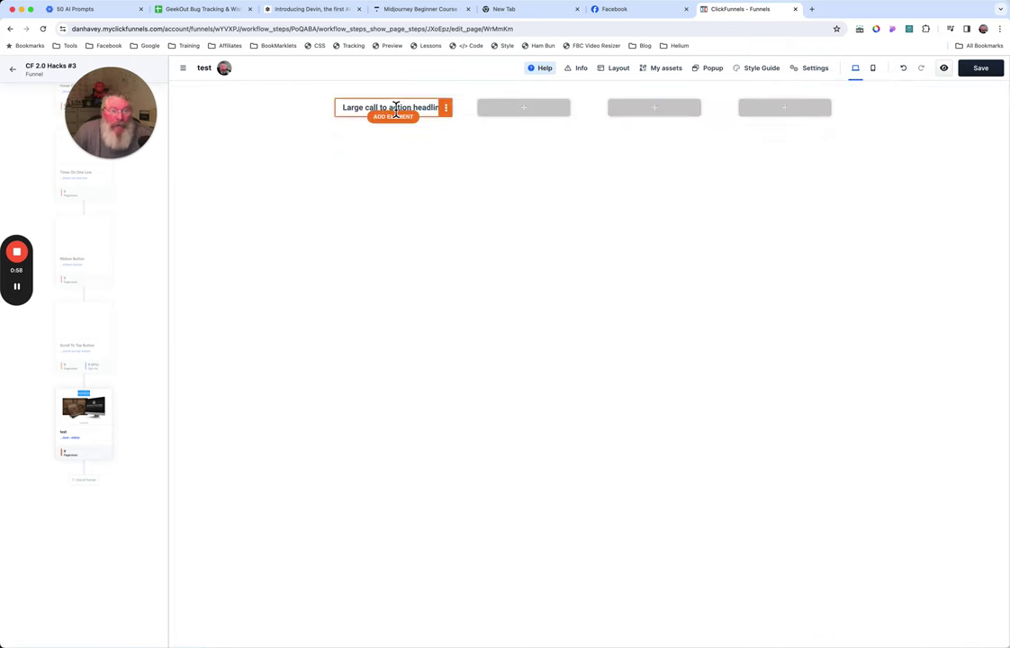
{"action": "left_click", "coordinate": [451, 117]}
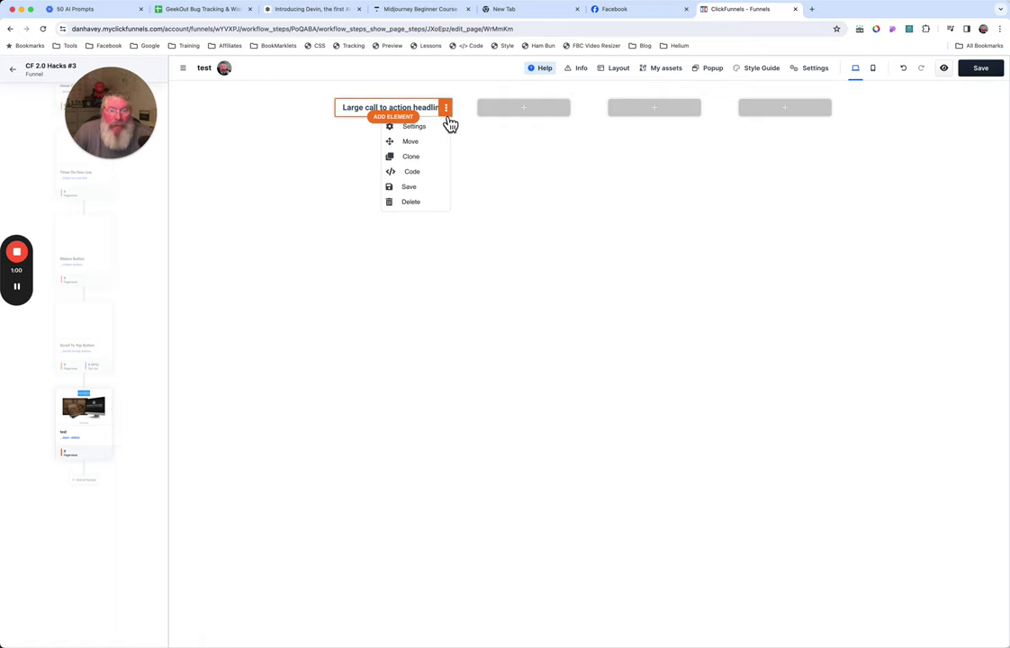
{"action": "left_click", "coordinate": [431, 130]}
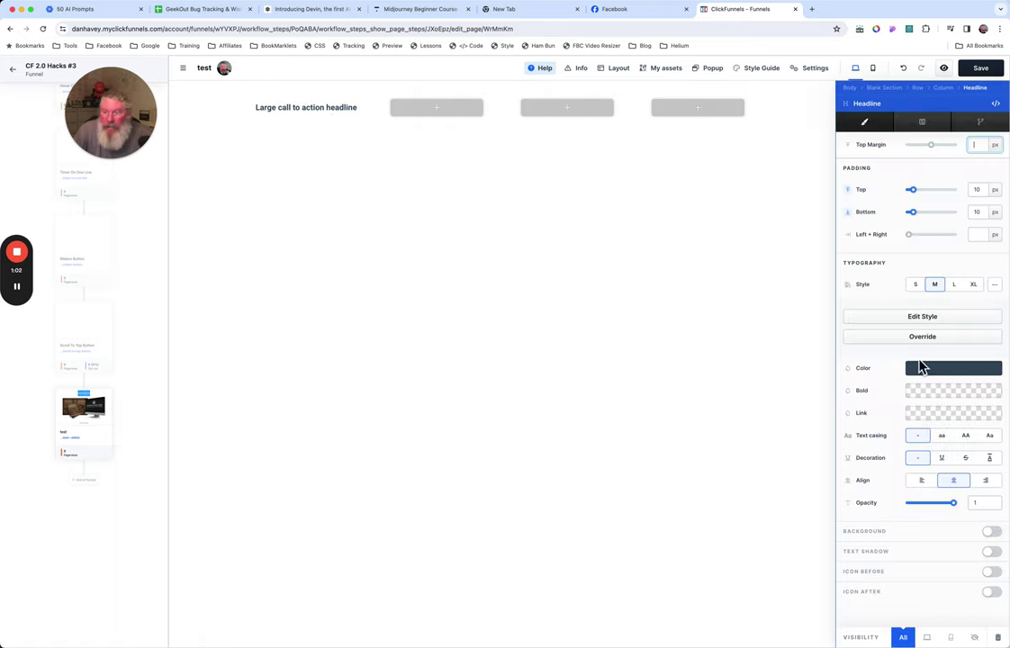
{"action": "left_click", "coordinate": [930, 339]}
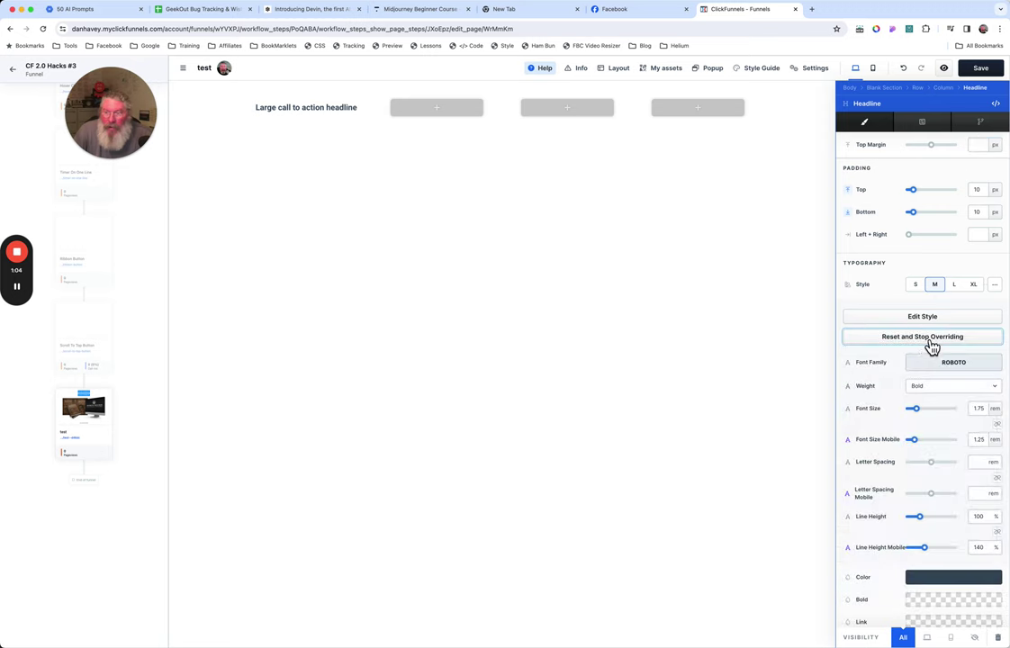
{"action": "left_click_drag", "start_coordinate": [925, 421], "coordinate": [931, 422]}
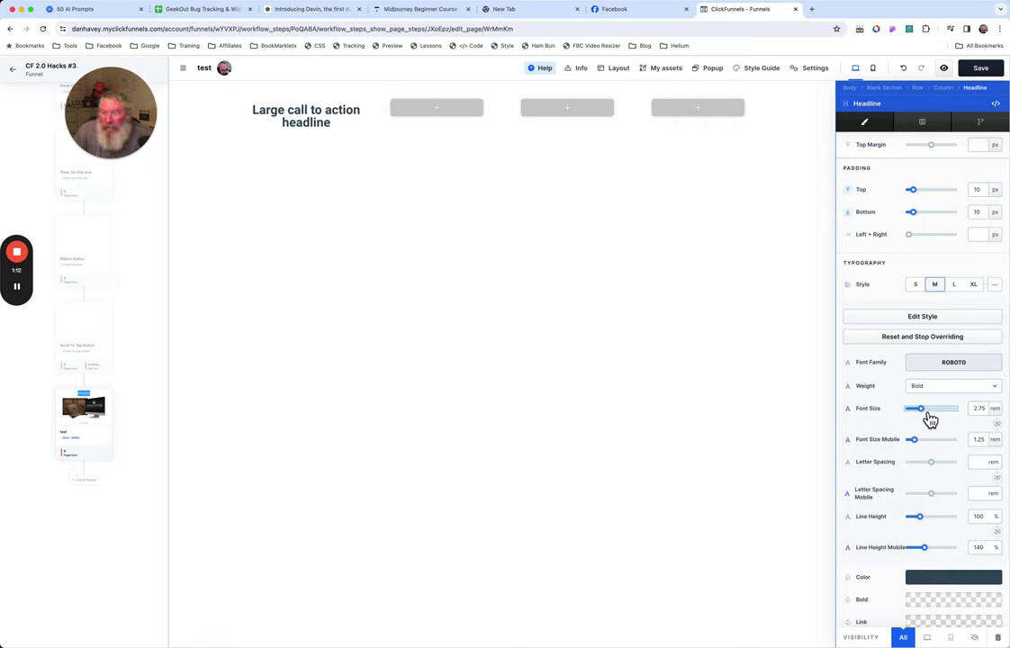
Enable the headline's background and set it to the custom solid gray 9d9d9d.
{"action": "scroll", "coordinate": [882, 443], "scroll_direction": "down", "scroll_amount": 3}
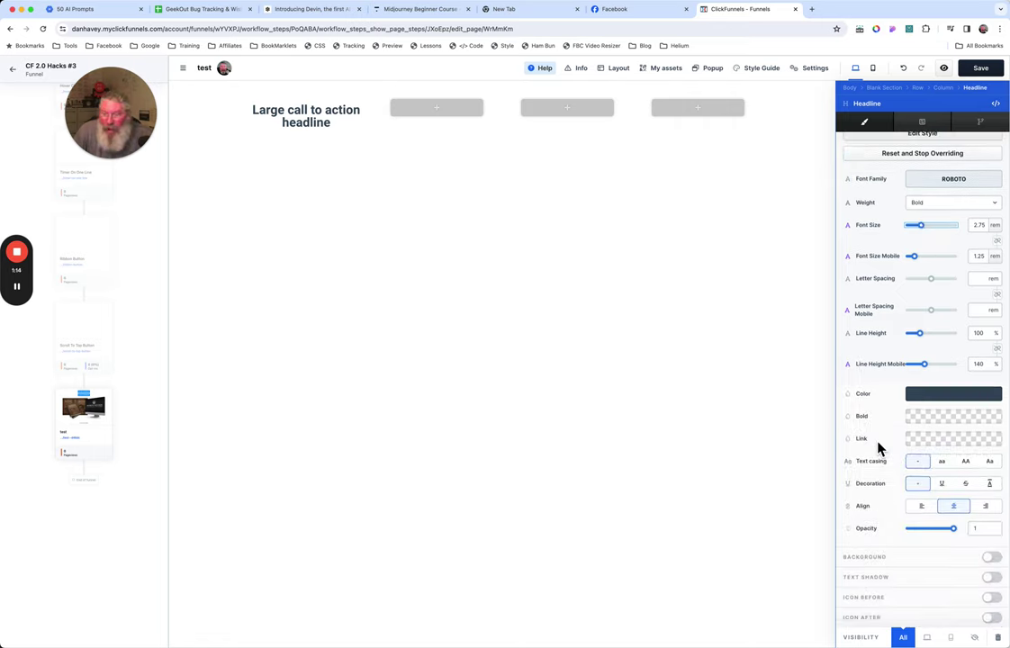
{"action": "left_click", "coordinate": [993, 558]}
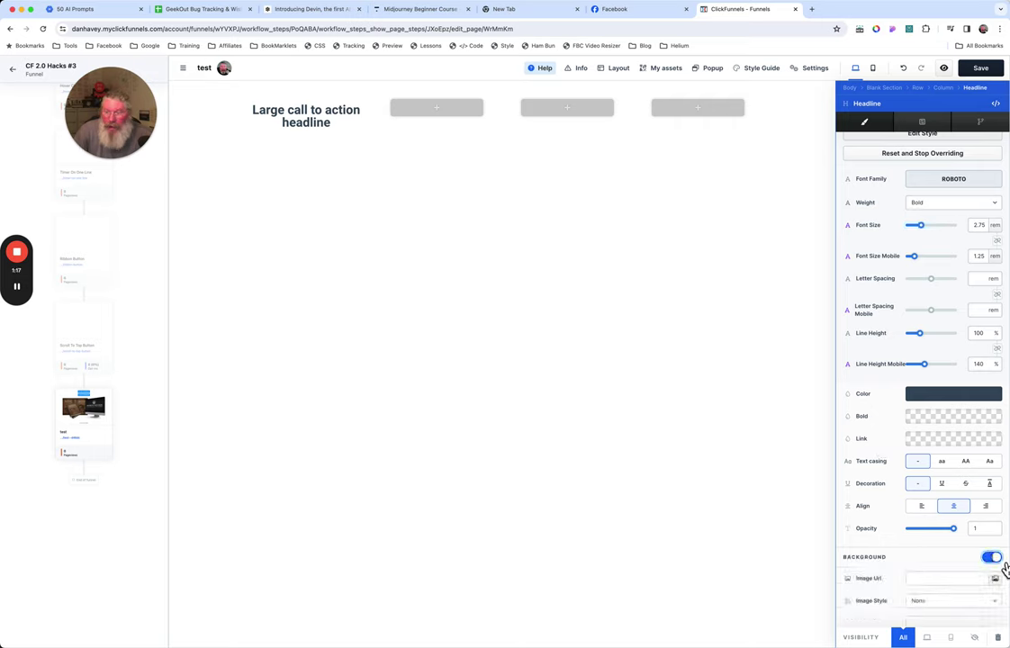
{"action": "scroll", "coordinate": [947, 549], "scroll_direction": "down", "scroll_amount": 3}
{"action": "left_click", "coordinate": [937, 553]}
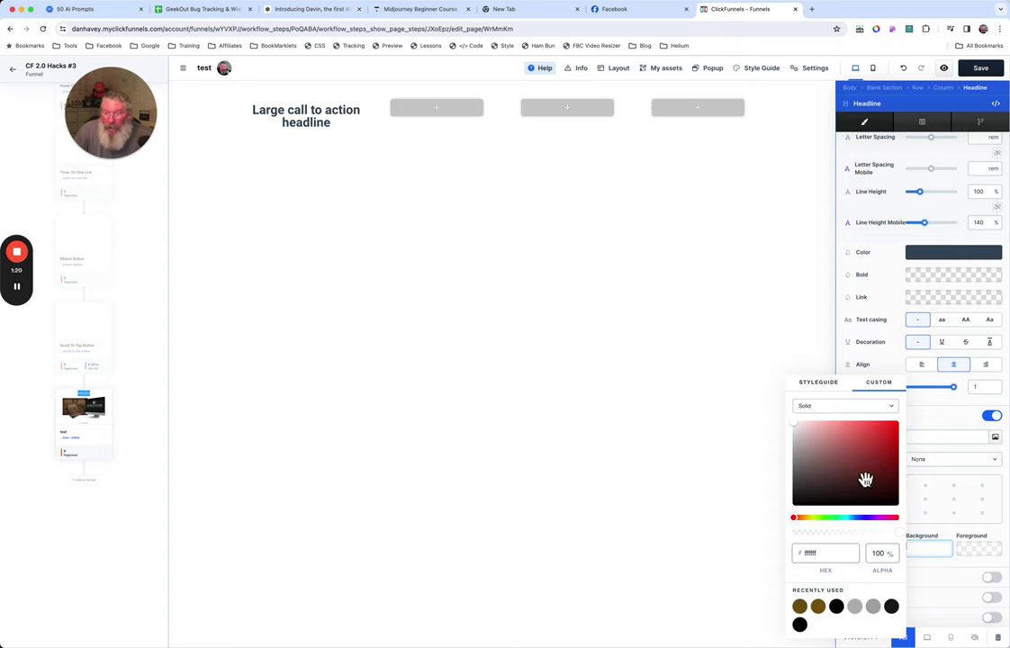
{"action": "left_click_drag", "start_coordinate": [803, 433], "coordinate": [795, 461]}
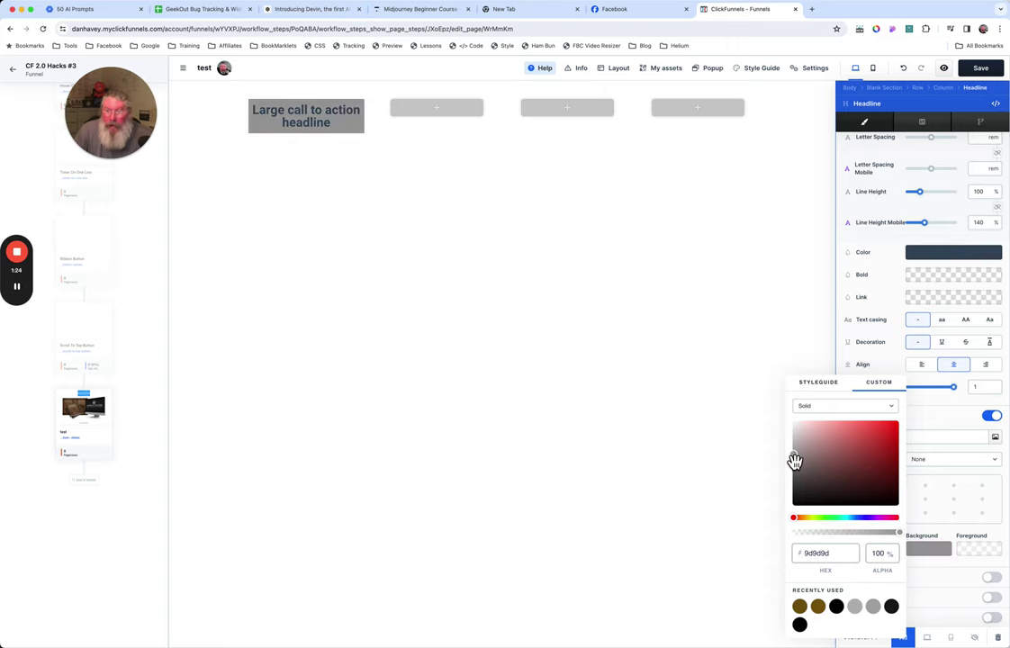
Check the column headings in the Facebook post's example table, then replace the ClickFunnels headline text with "WEEK 1".
{"action": "left_click", "coordinate": [651, 12]}
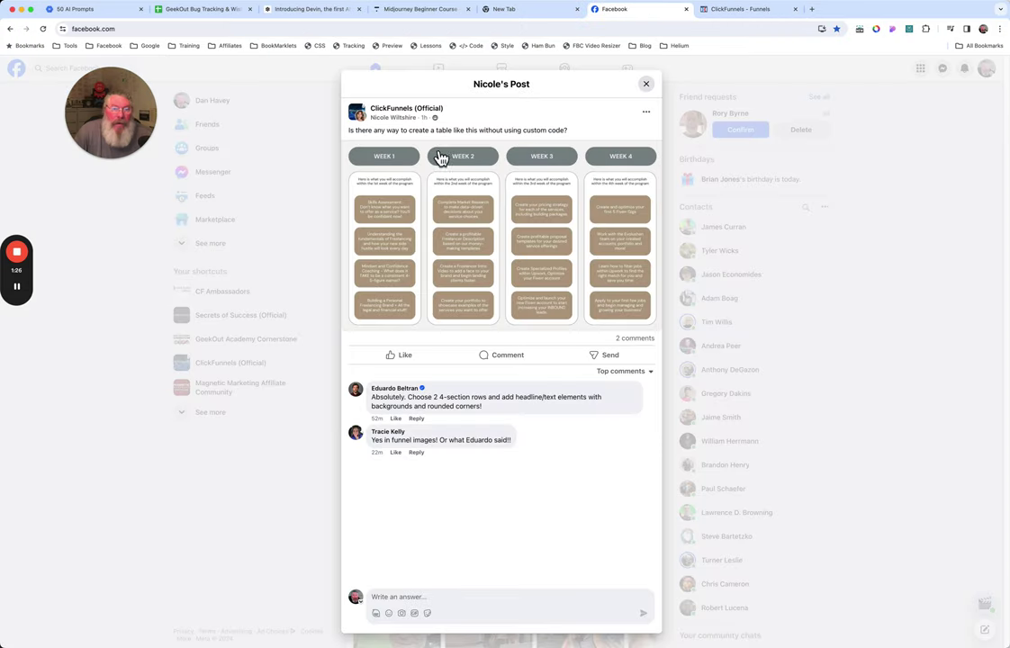
{"action": "left_click", "coordinate": [759, 13]}
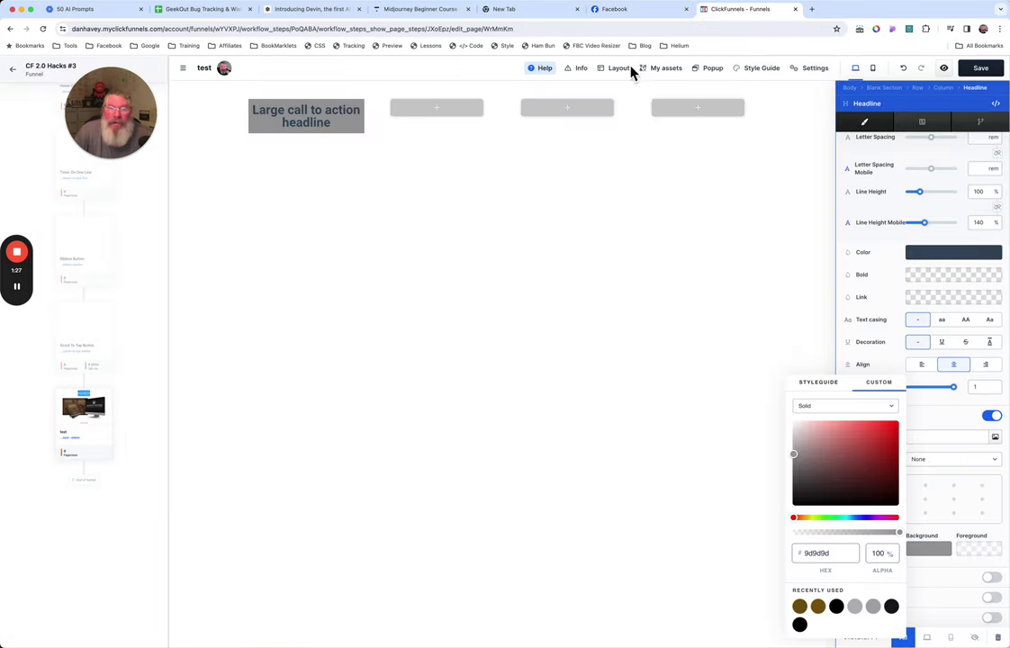
{"action": "left_click", "coordinate": [311, 123]}
{"action": "double_click", "coordinate": [379, 118]}
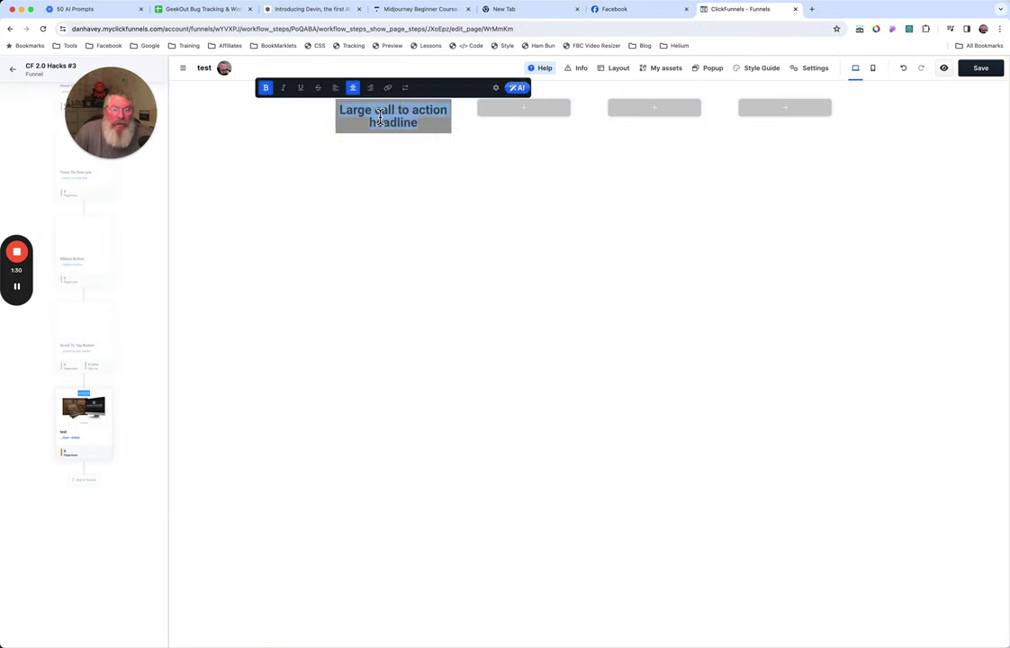
{"action": "type", "text": "WEEK 1"}
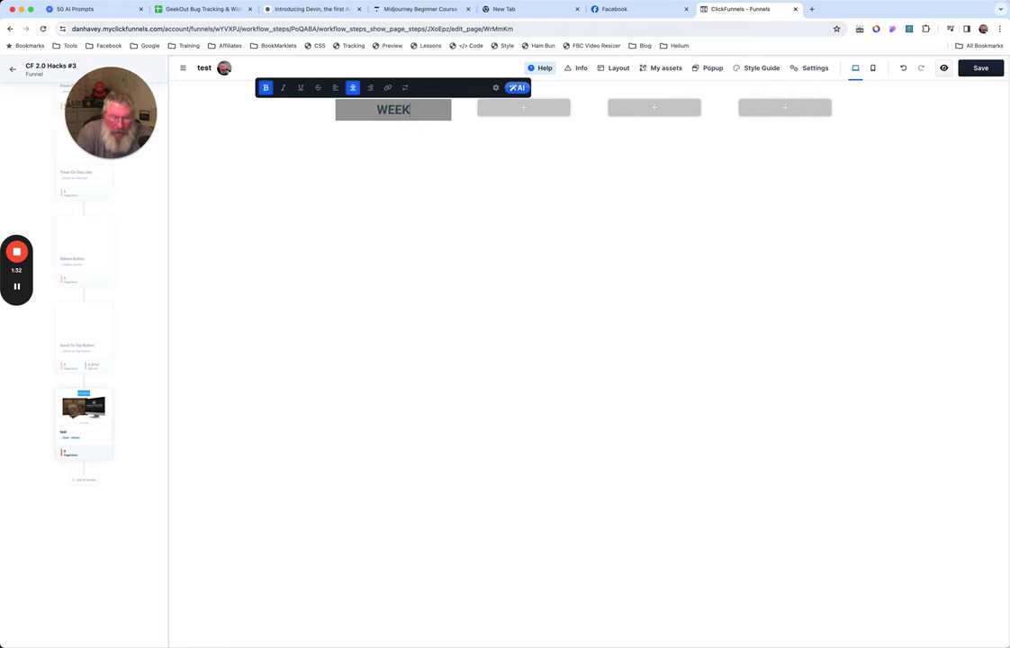
Set the WEEK 1 headline's text color to white (ffffff) and look through its remaining style options.
{"action": "left_click", "coordinate": [496, 87]}
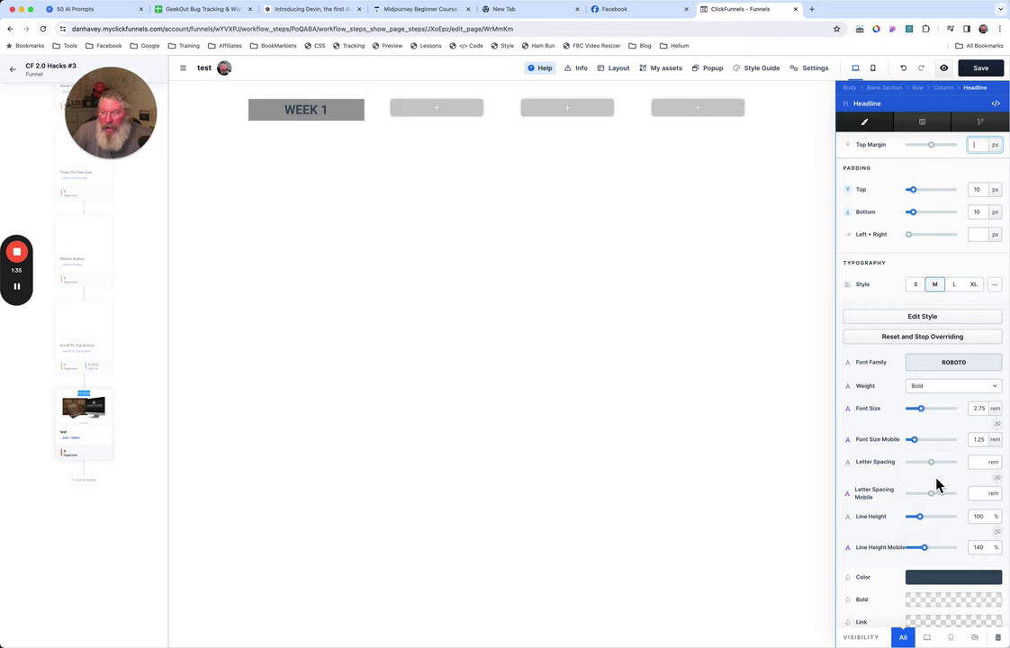
{"action": "left_click", "coordinate": [939, 579]}
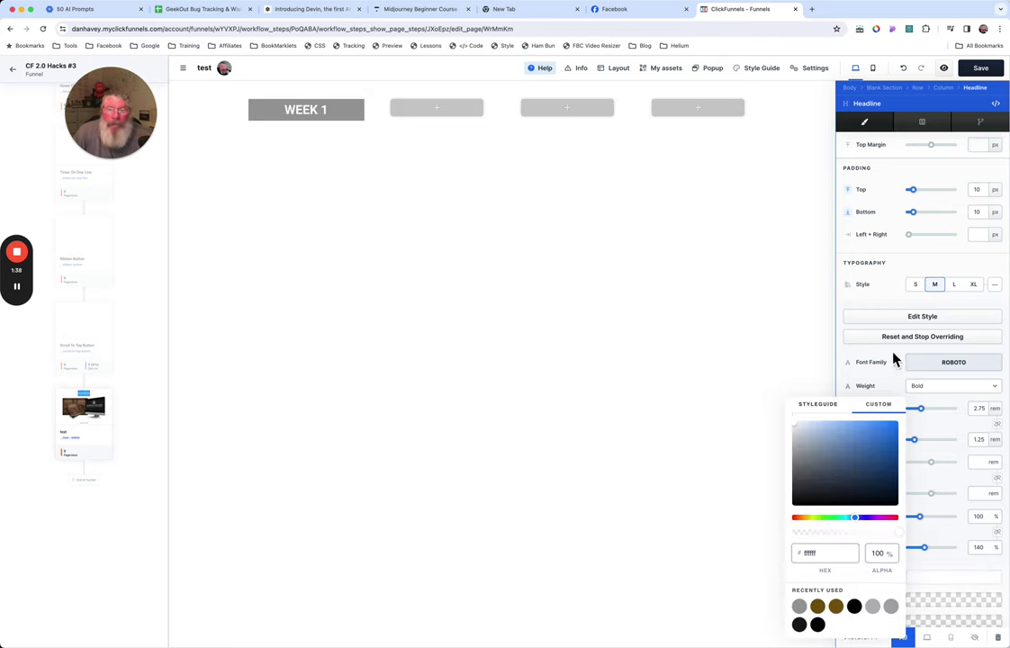
{"action": "scroll", "coordinate": [921, 445], "scroll_direction": "down", "scroll_amount": 8}
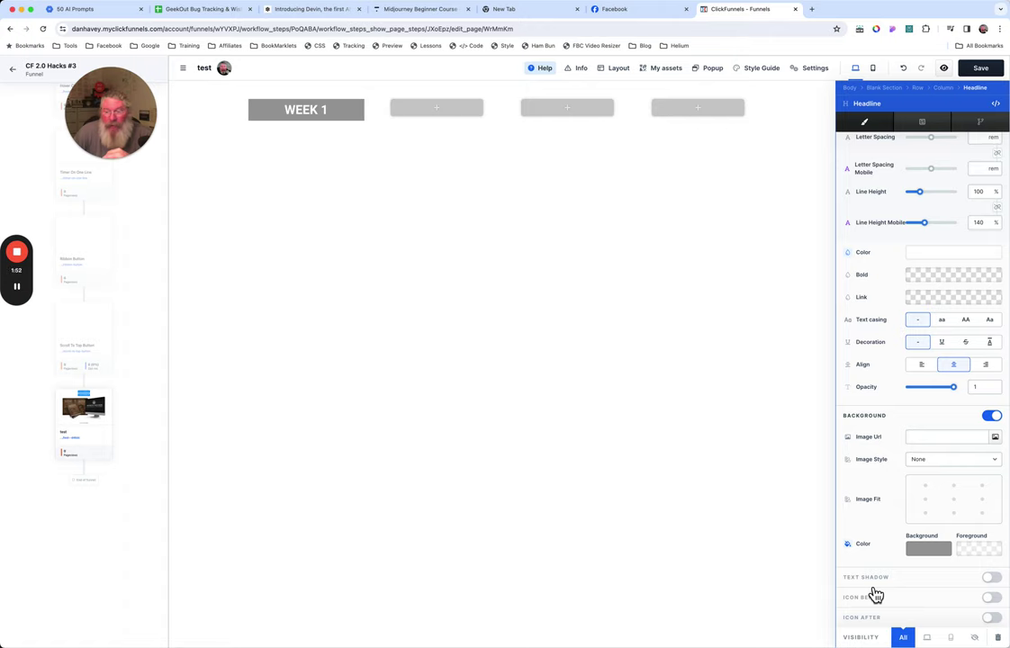
{"action": "left_click", "coordinate": [347, 171]}
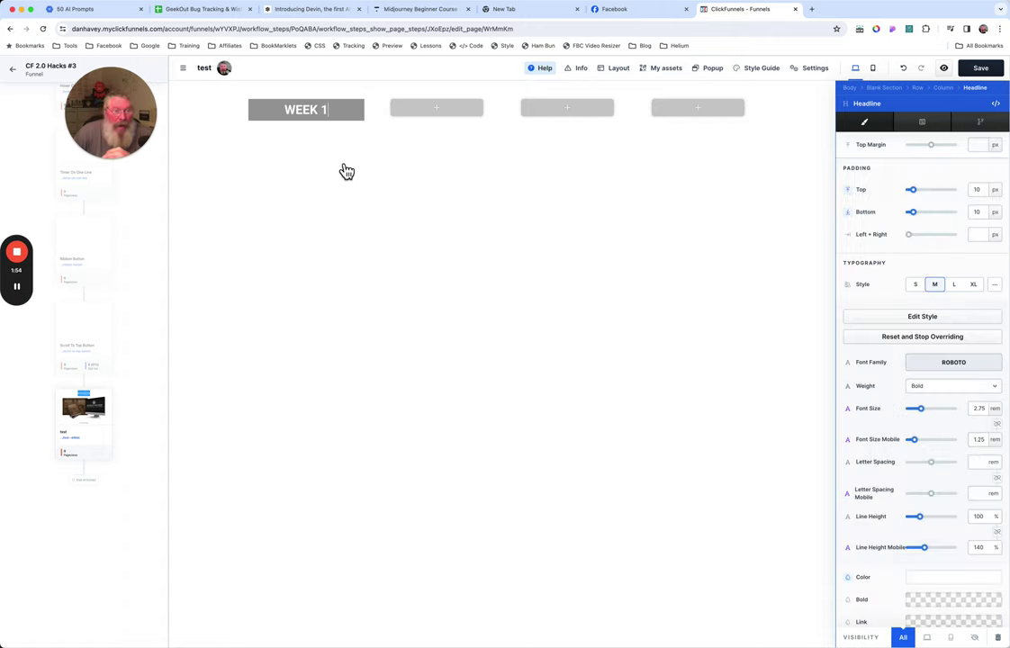
Add a button below the WEEK 1 headline in the first column and override its preset button style.
{"action": "left_click", "coordinate": [393, 132]}
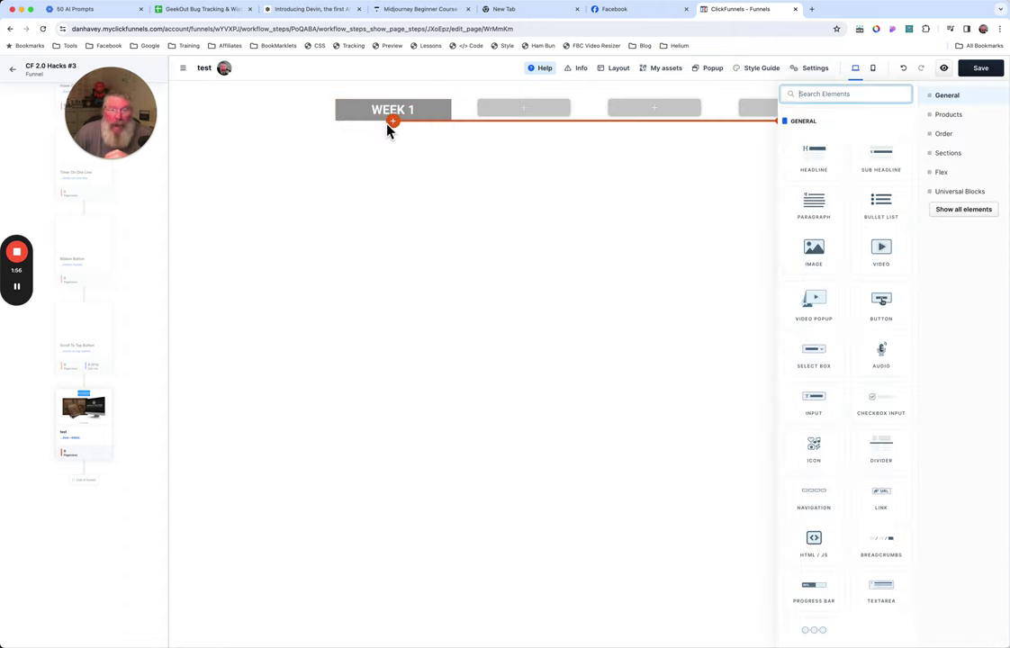
{"action": "left_click", "coordinate": [887, 308]}
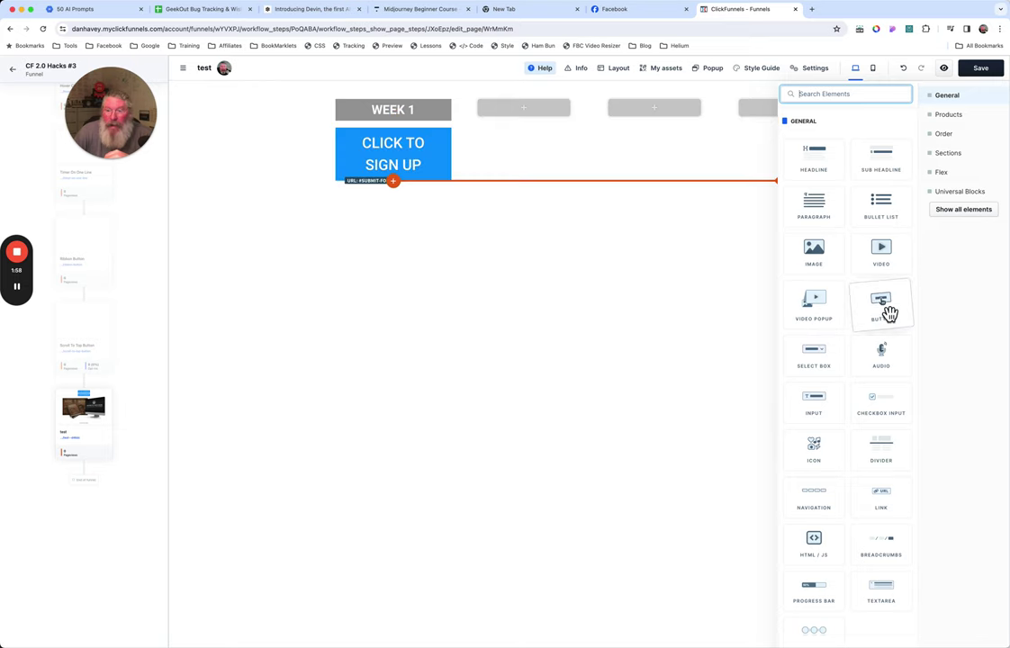
{"action": "left_click", "coordinate": [433, 153]}
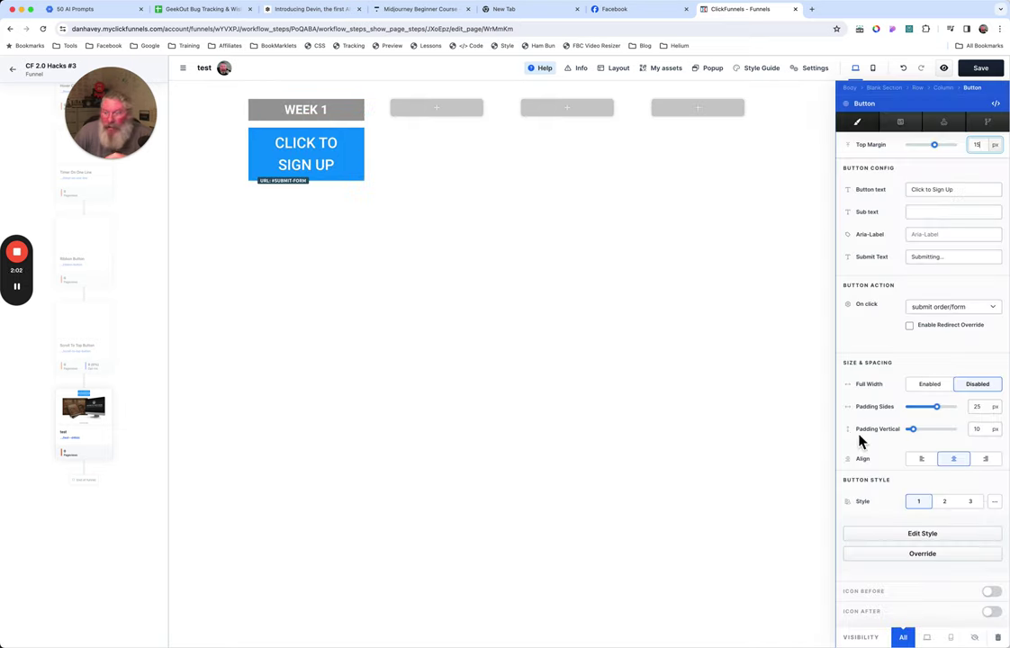
{"action": "left_click", "coordinate": [917, 559]}
Set the button's default-state background to the custom solid gray acacac.
{"action": "scroll", "coordinate": [934, 469], "scroll_direction": "down", "scroll_amount": 5}
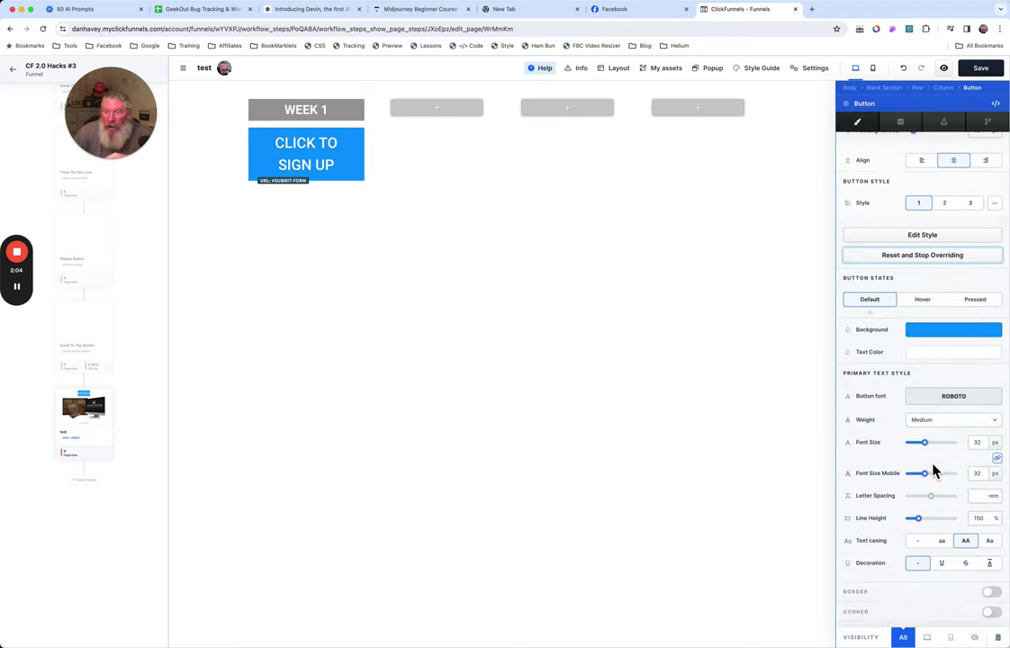
{"action": "left_click", "coordinate": [932, 280]}
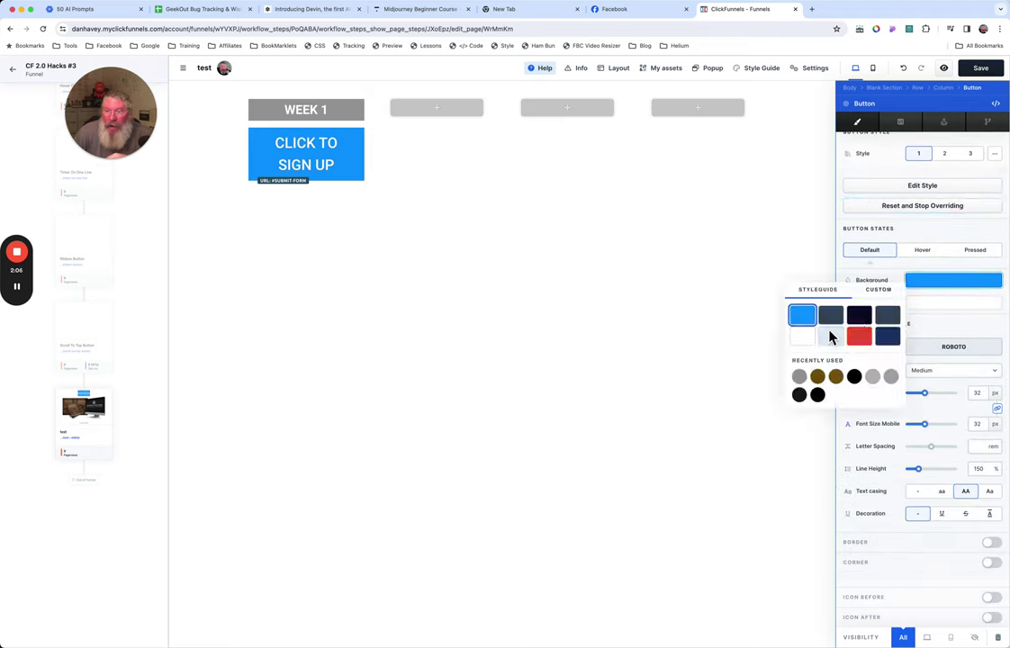
{"action": "left_click", "coordinate": [890, 296]}
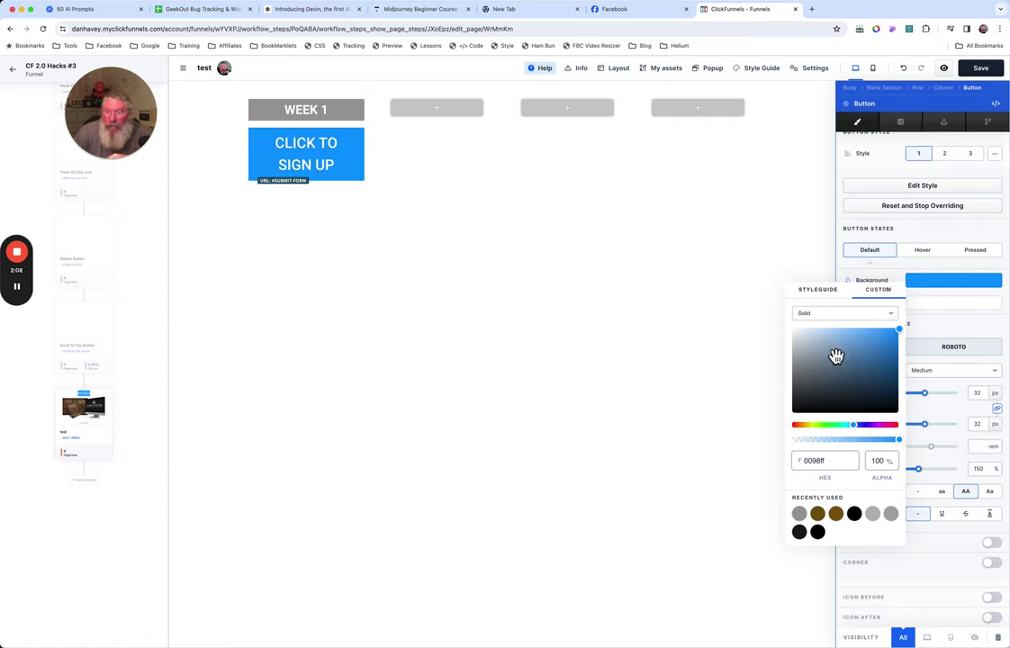
{"action": "left_click_drag", "start_coordinate": [837, 357], "coordinate": [781, 364]}
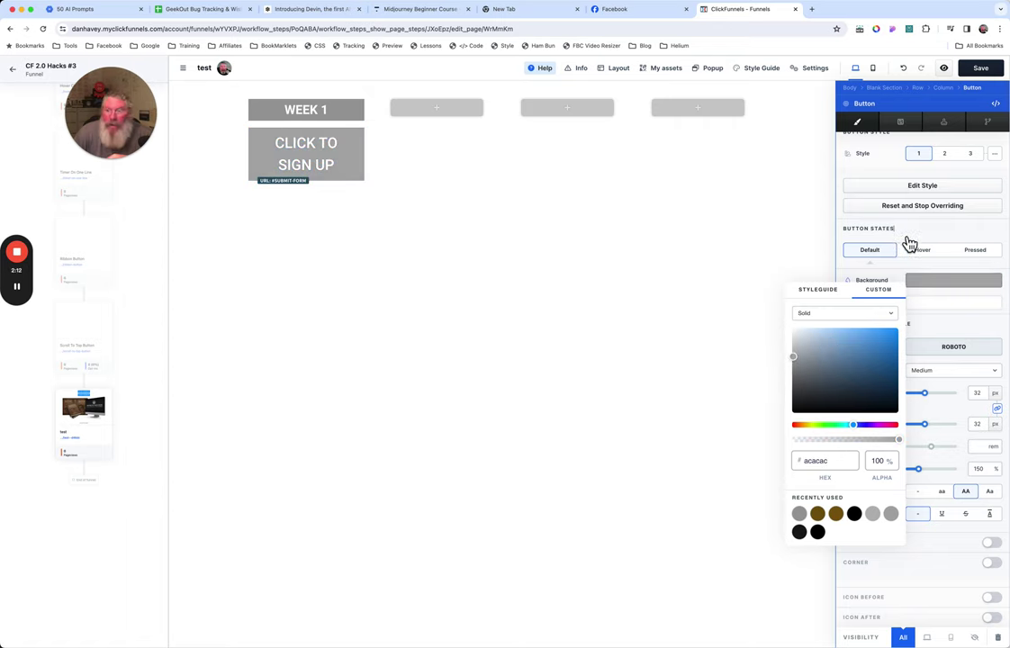
Change the button text to "WEEK 1" and make the button full width.
{"action": "scroll", "coordinate": [909, 241], "scroll_direction": "up", "scroll_amount": 5}
{"action": "left_click", "coordinate": [926, 193]}
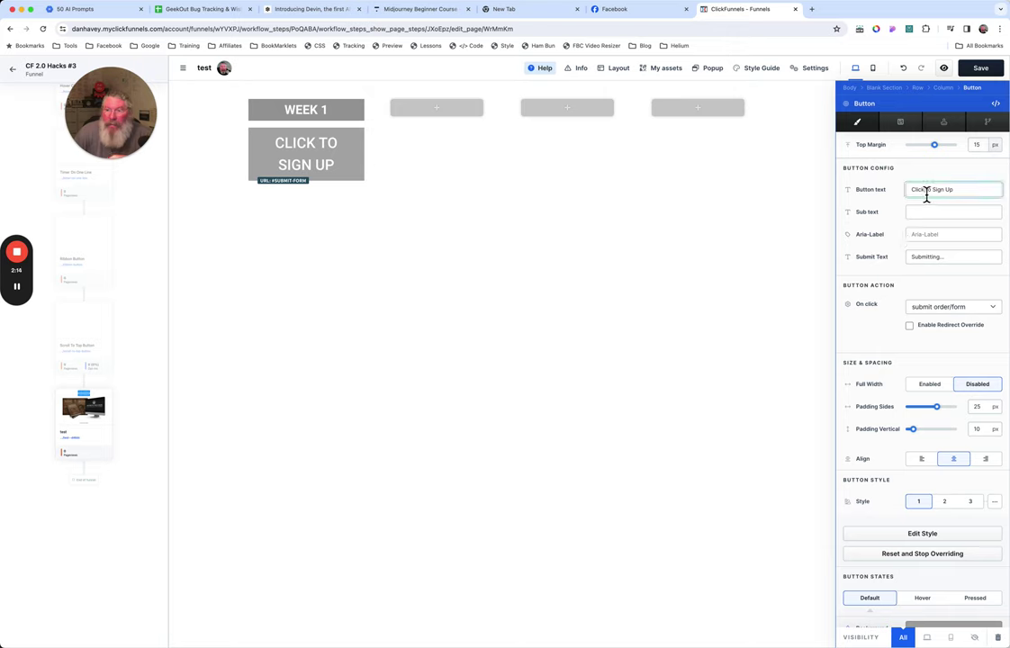
{"action": "key", "text": "super+a"}
{"action": "type", "text": "WEE"}
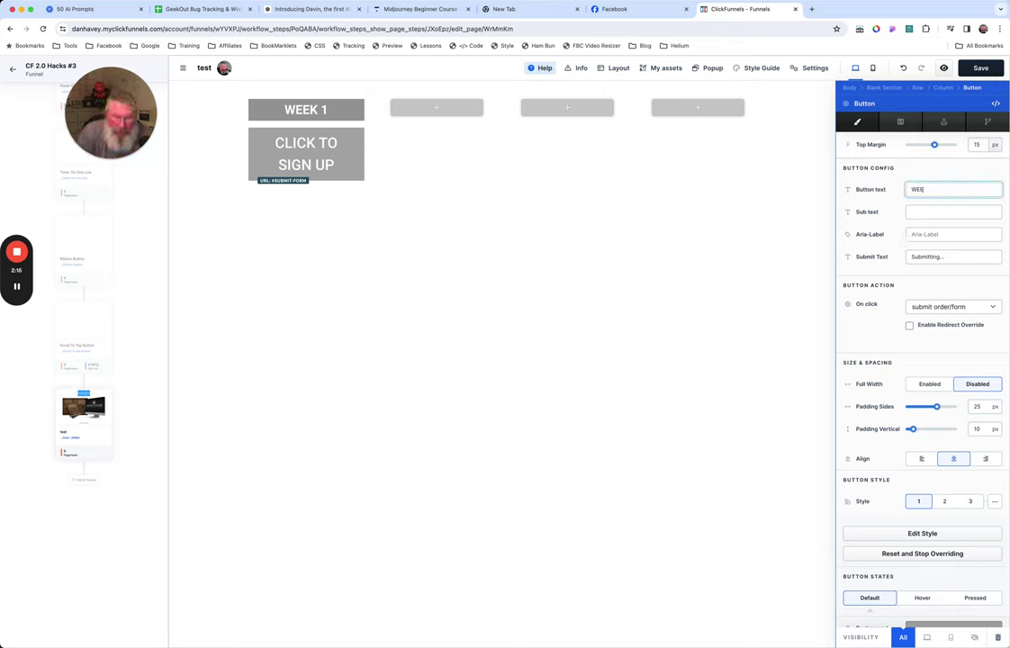
{"action": "type", "text": "K 1"}
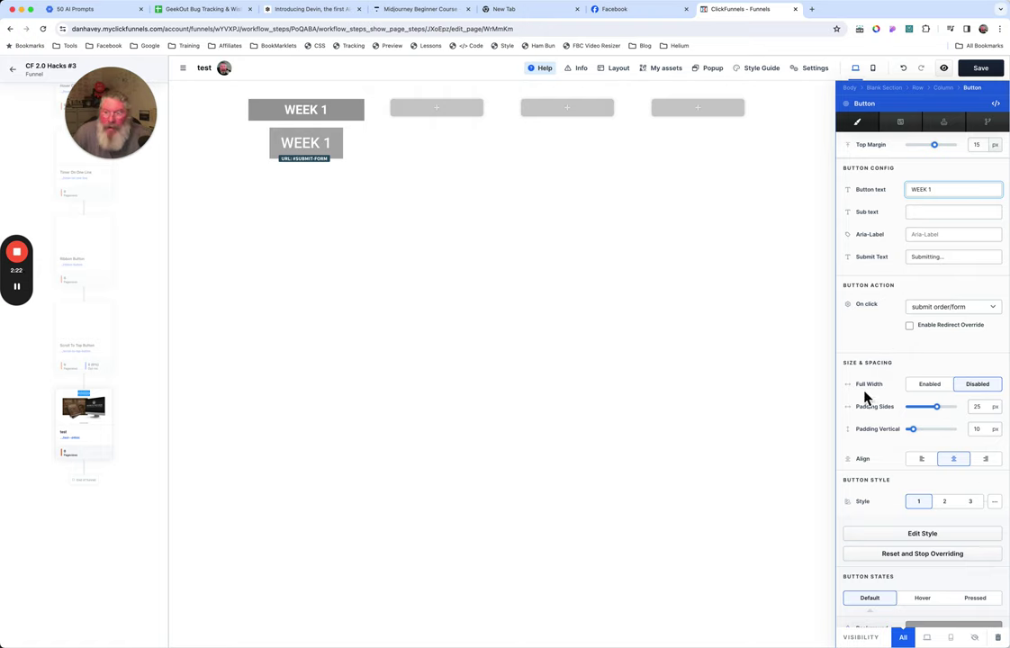
{"action": "left_click", "coordinate": [931, 390]}
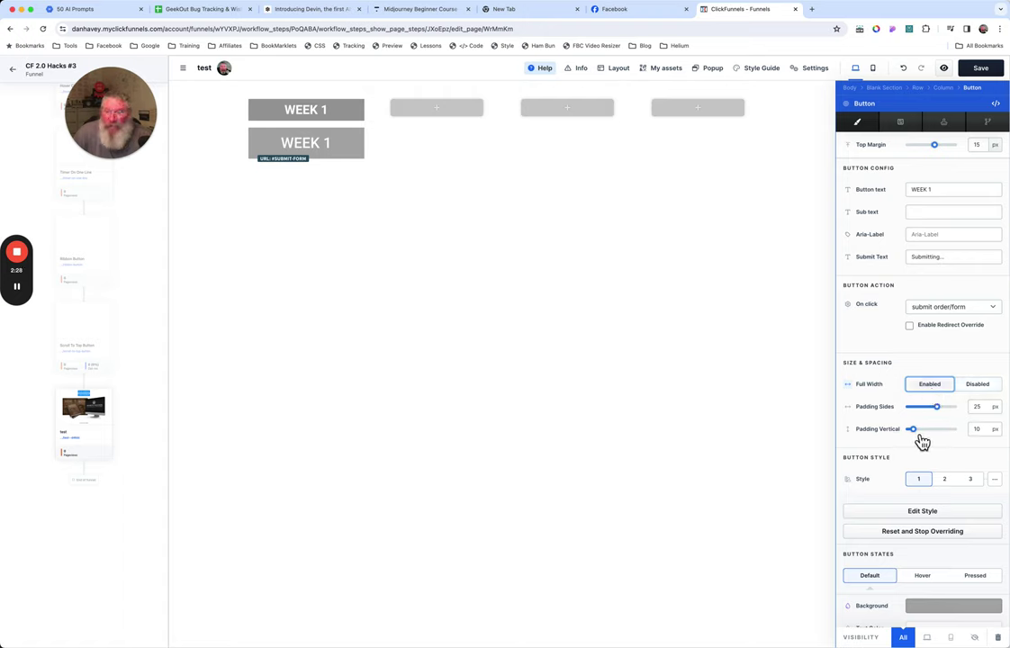
Remove the WEEK 1 button's vertical padding and set its side padding to 20 px.
{"action": "mouse_move", "coordinate": [913, 443]}
{"action": "left_mouse_down"}
{"action": "mouse_move", "coordinate": [941, 441]}
{"action": "mouse_move", "coordinate": [904, 443]}
{"action": "left_mouse_up"}
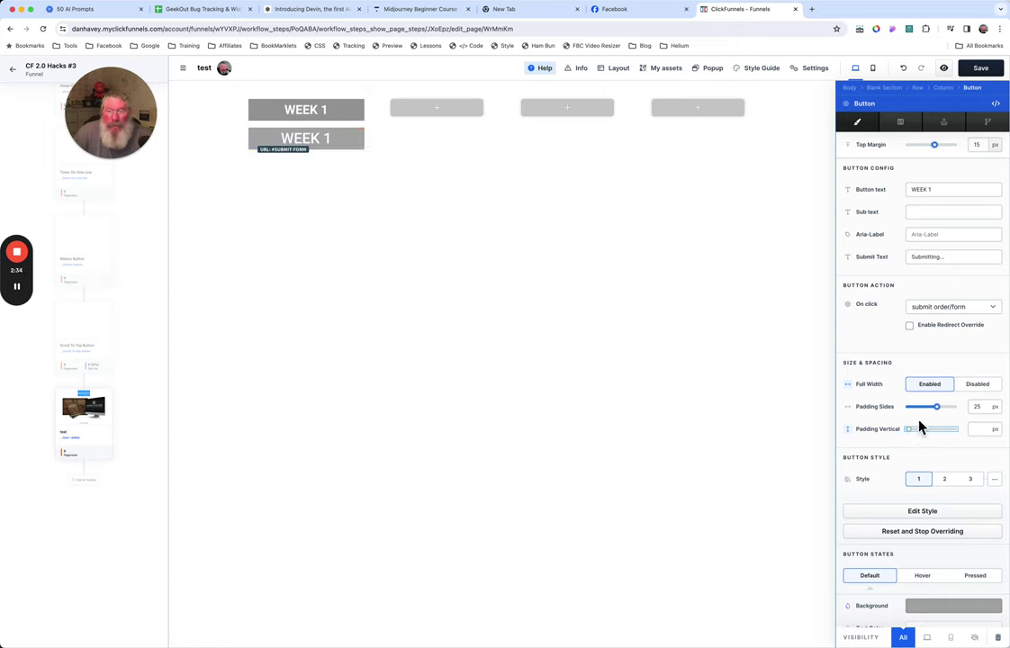
{"action": "mouse_move", "coordinate": [947, 420]}
{"action": "left_mouse_down"}
{"action": "mouse_move", "coordinate": [915, 419]}
{"action": "mouse_move", "coordinate": [949, 420]}
{"action": "mouse_move", "coordinate": [940, 417]}
{"action": "left_mouse_up"}
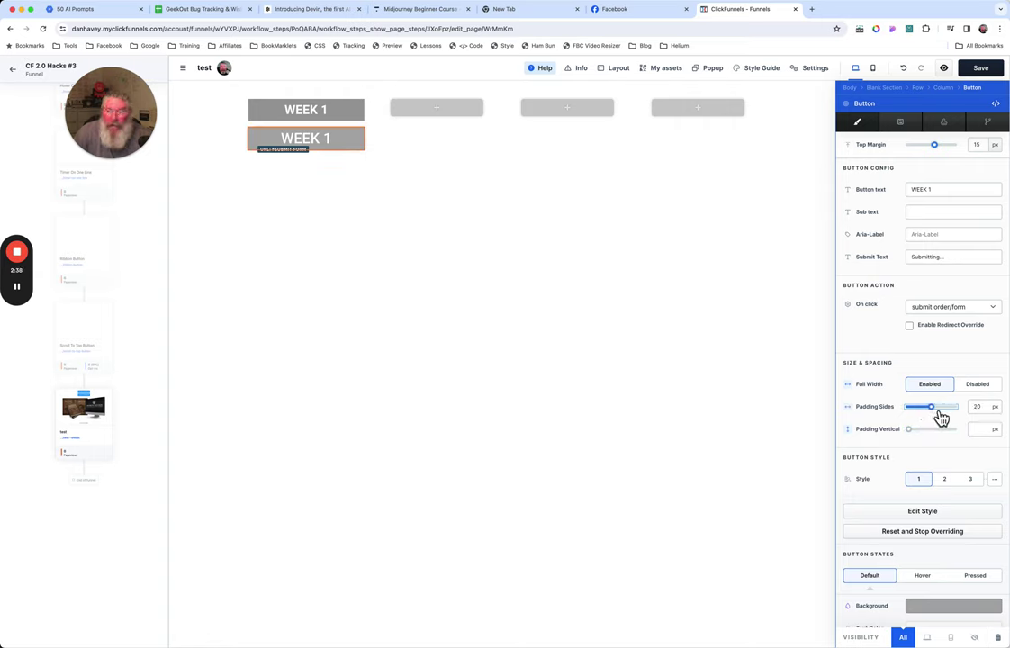
Switch the WEEK 1 button to a custom style and round all its corners until the ends look pill-shaped.
{"action": "scroll", "coordinate": [882, 420], "scroll_direction": "down", "scroll_amount": 2}
{"action": "scroll", "coordinate": [882, 420], "scroll_direction": "down", "scroll_amount": 5}
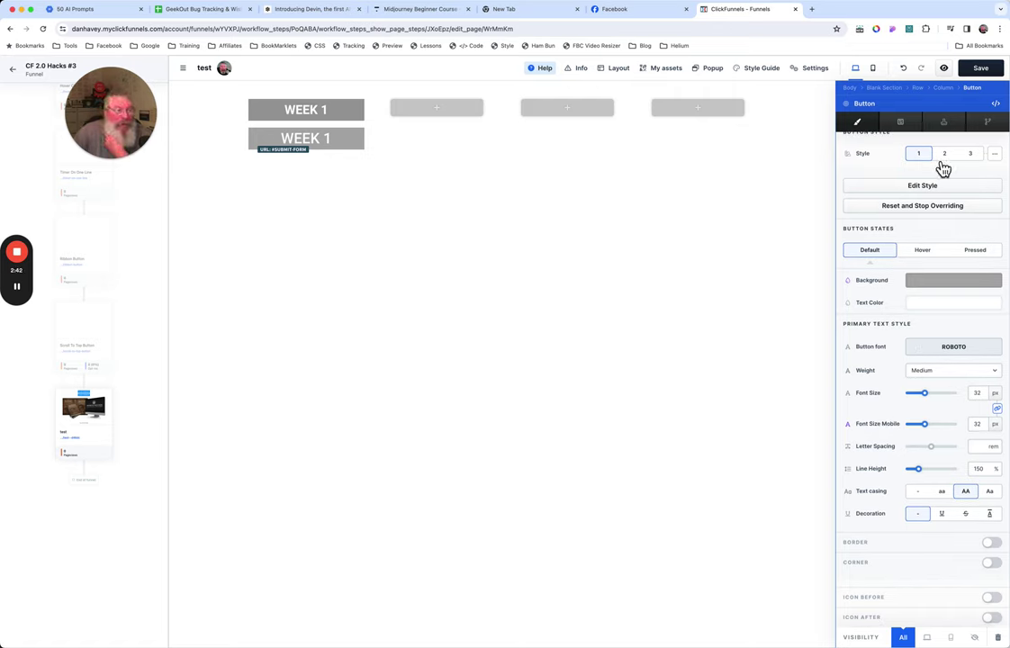
{"action": "left_click", "coordinate": [995, 156]}
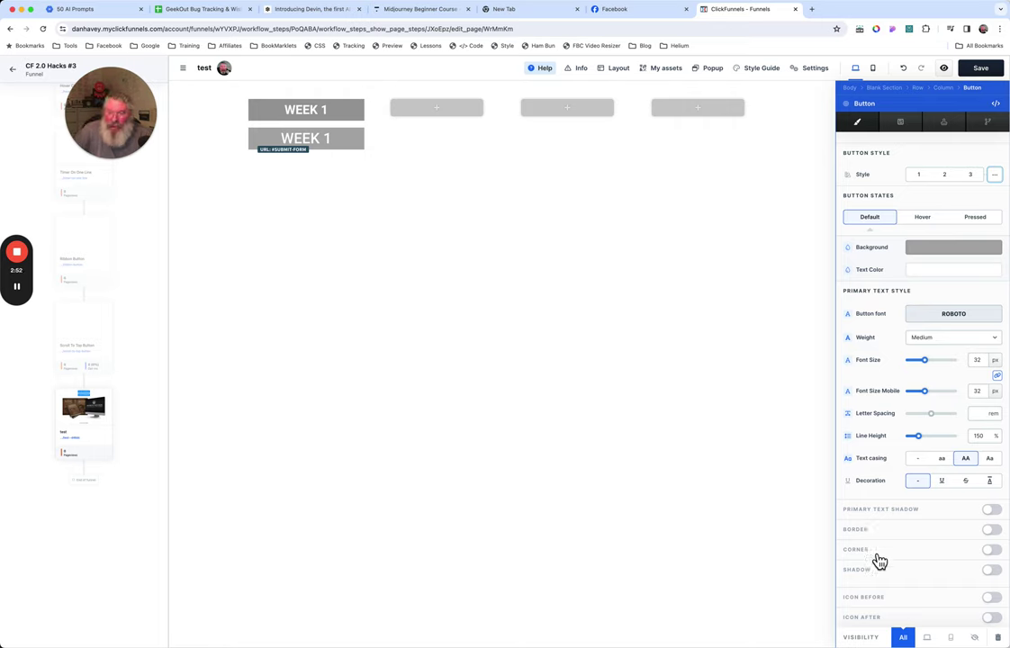
{"action": "left_click", "coordinate": [992, 550]}
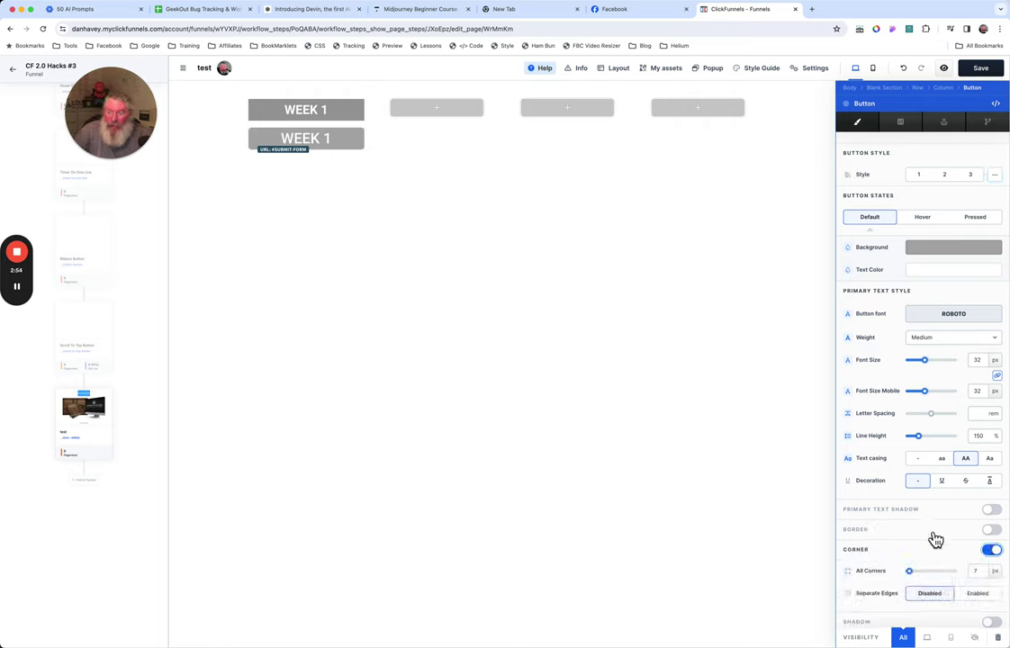
{"action": "scroll", "coordinate": [936, 537], "scroll_direction": "down", "scroll_amount": 1}
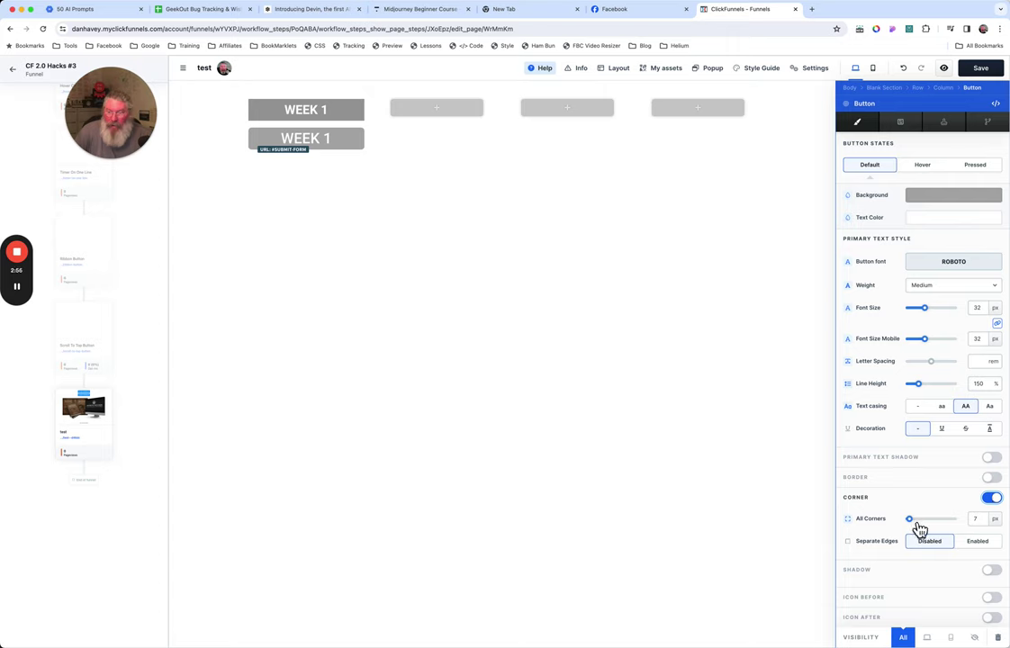
{"action": "left_click", "coordinate": [919, 529]}
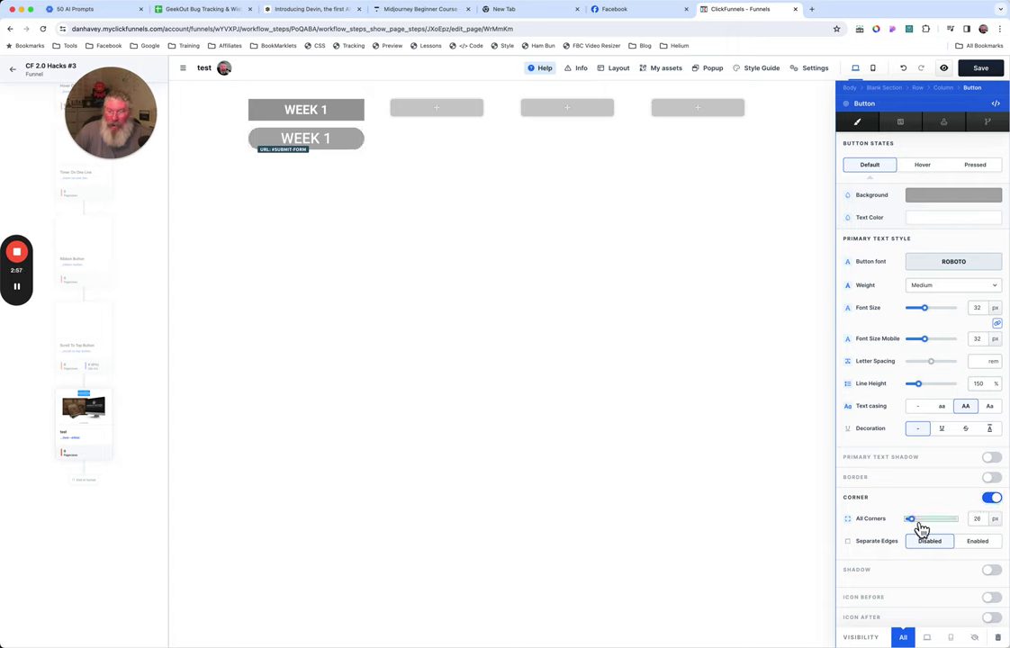
{"action": "left_click", "coordinate": [981, 522]}
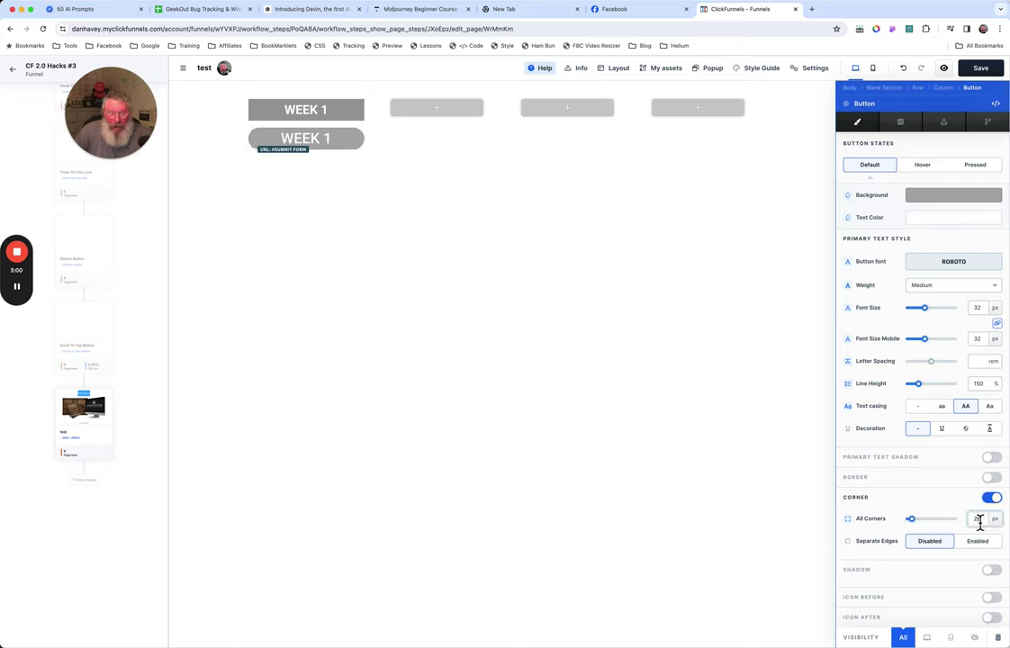
{"action": "left_click", "coordinate": [667, 350]}
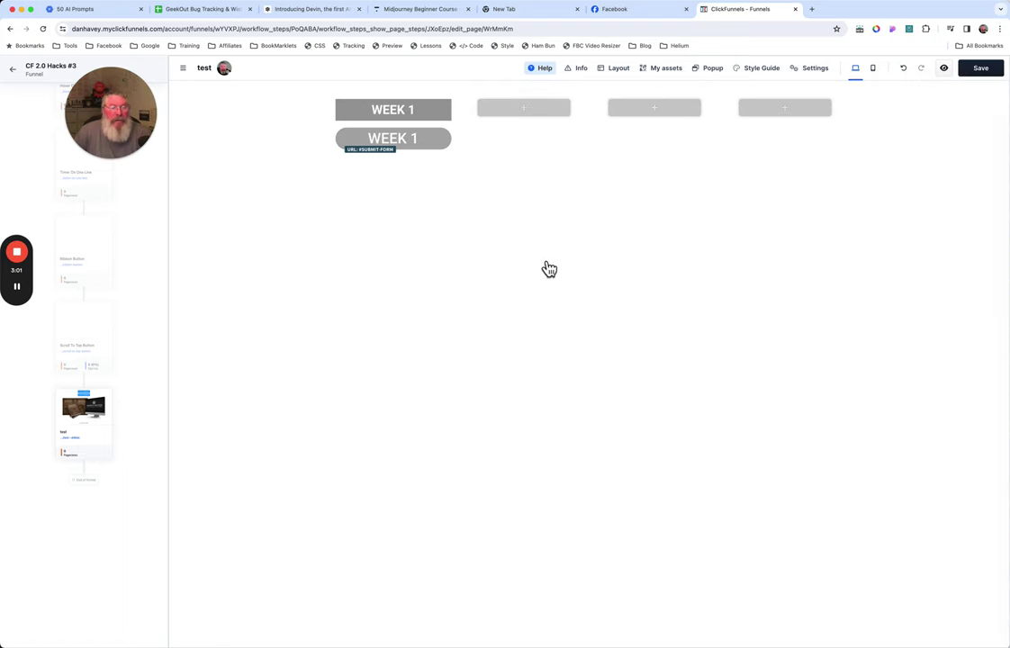
Set the rounded WEEK 1 button's click action to "nothing happens".
{"action": "left_click", "coordinate": [388, 137]}
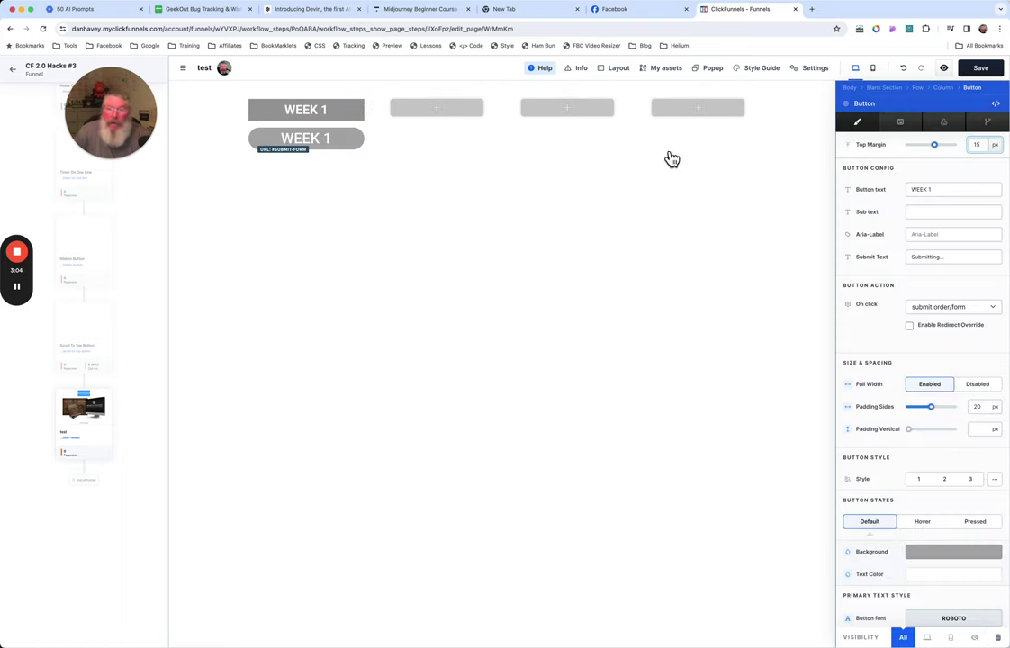
{"action": "left_click", "coordinate": [958, 315]}
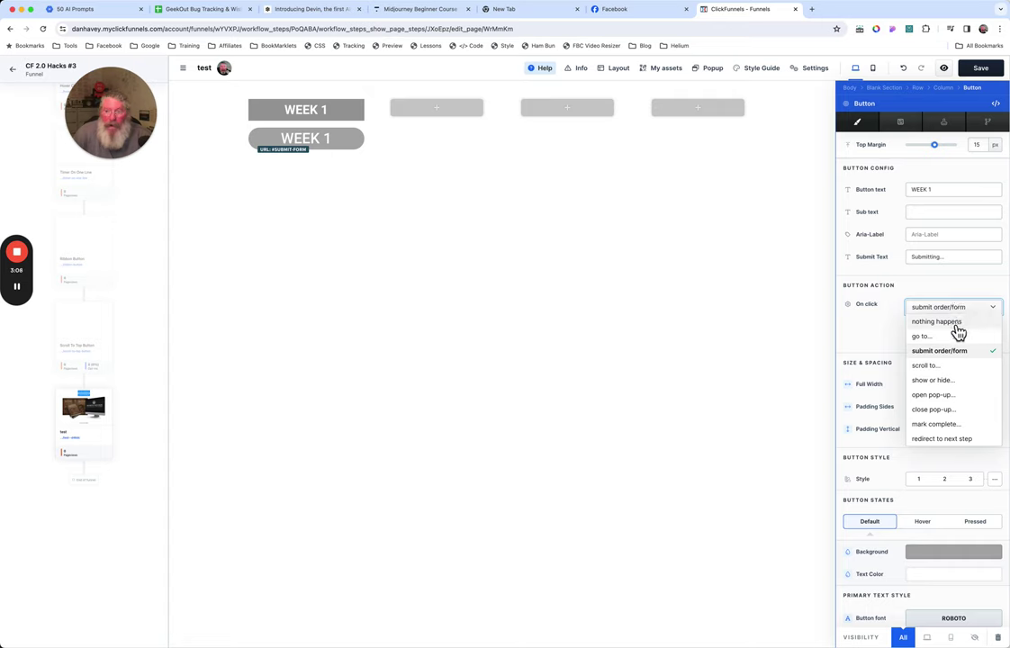
{"action": "left_click", "coordinate": [956, 323]}
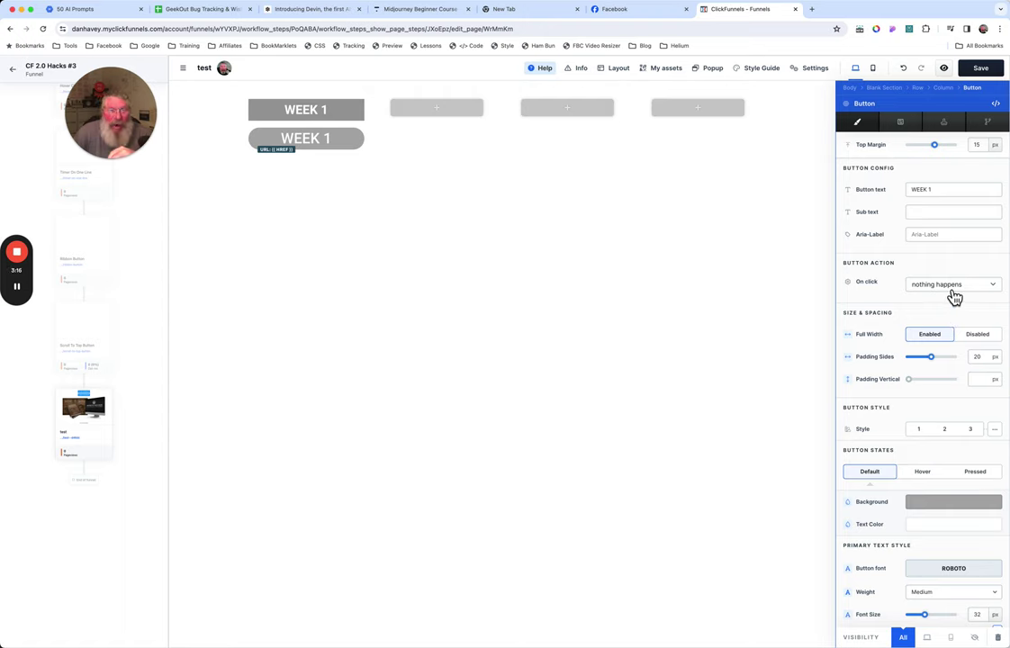
Make the WEEK 1 button go to the custom action link javascript:void(0) and close its settings.
{"action": "left_click", "coordinate": [956, 295]}
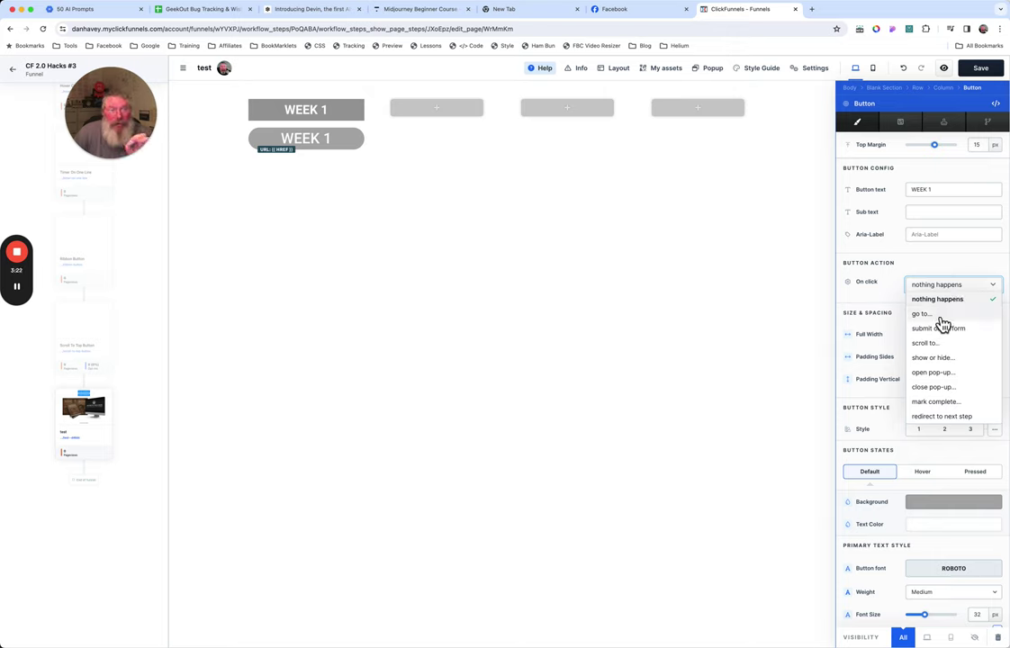
{"action": "left_click", "coordinate": [941, 316]}
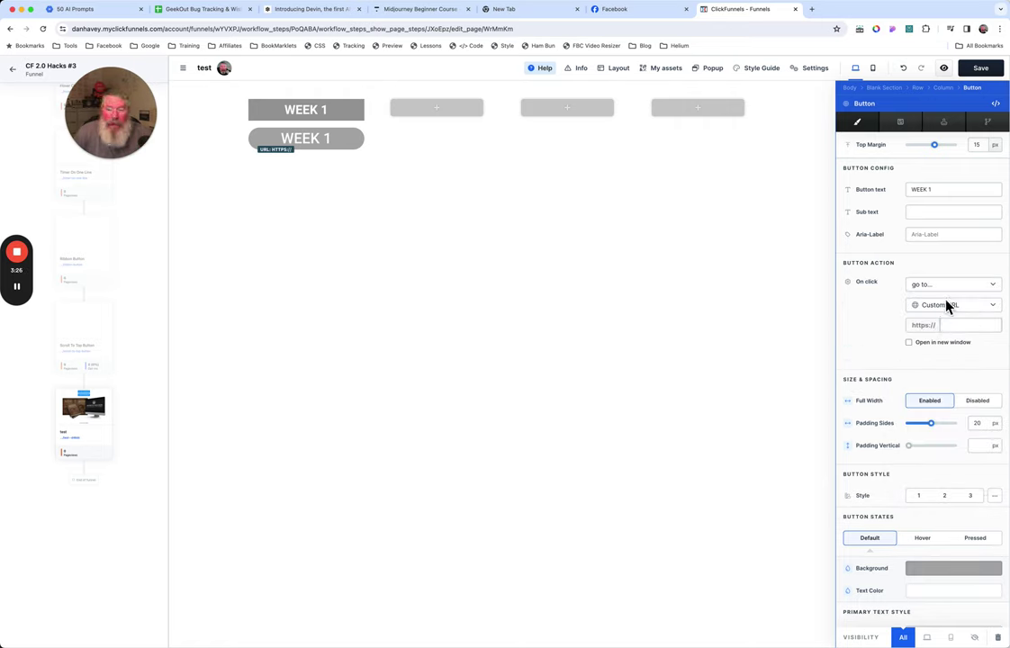
{"action": "left_click", "coordinate": [951, 308]}
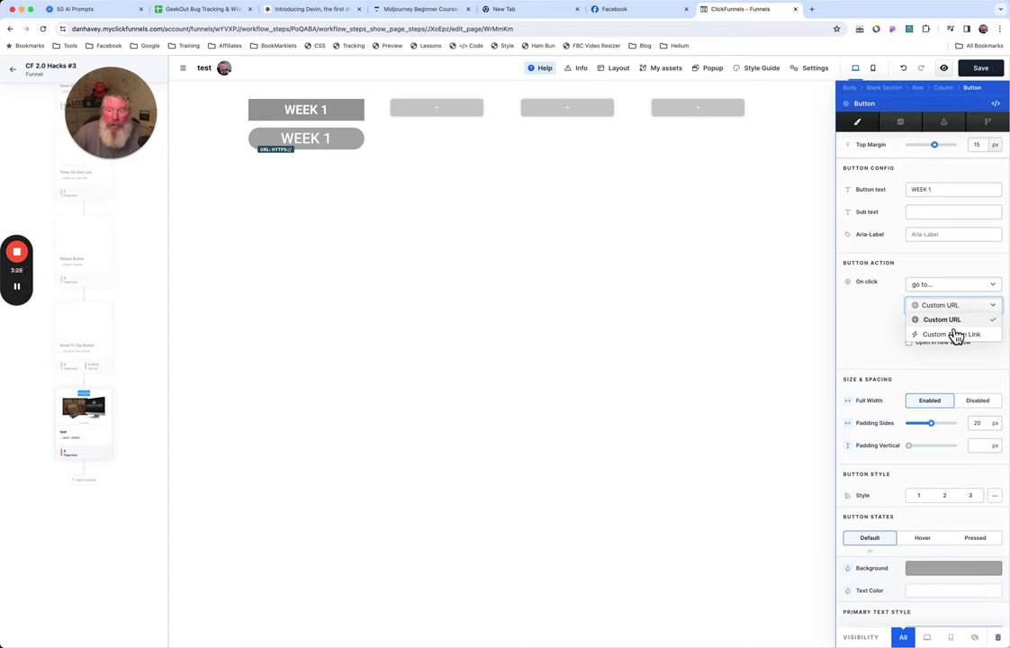
{"action": "left_click", "coordinate": [957, 336]}
{"action": "left_click", "coordinate": [942, 328]}
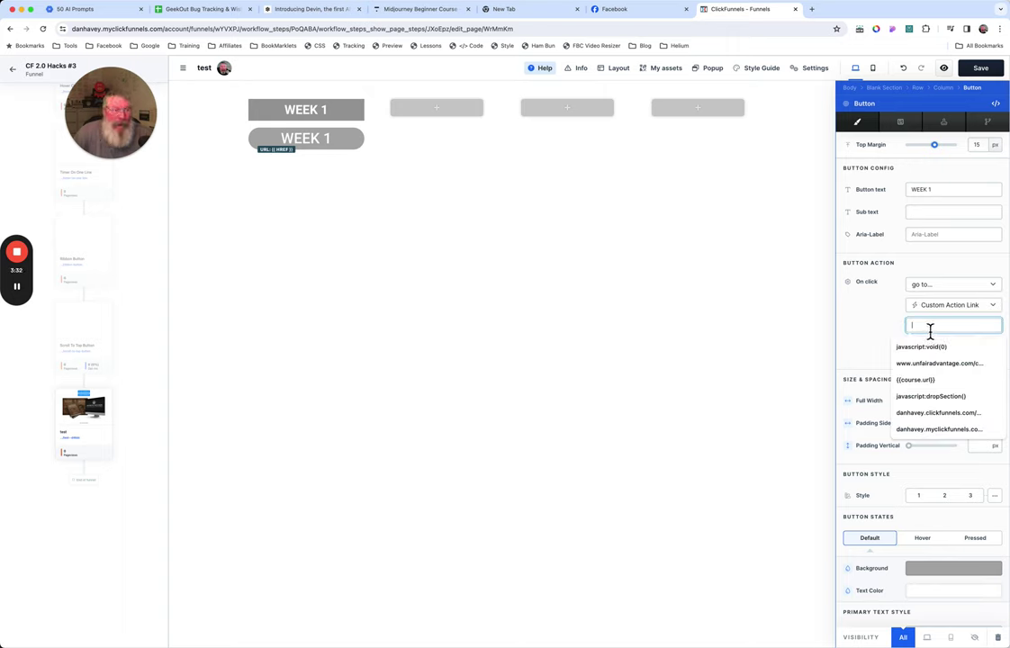
{"action": "left_click", "coordinate": [928, 348]}
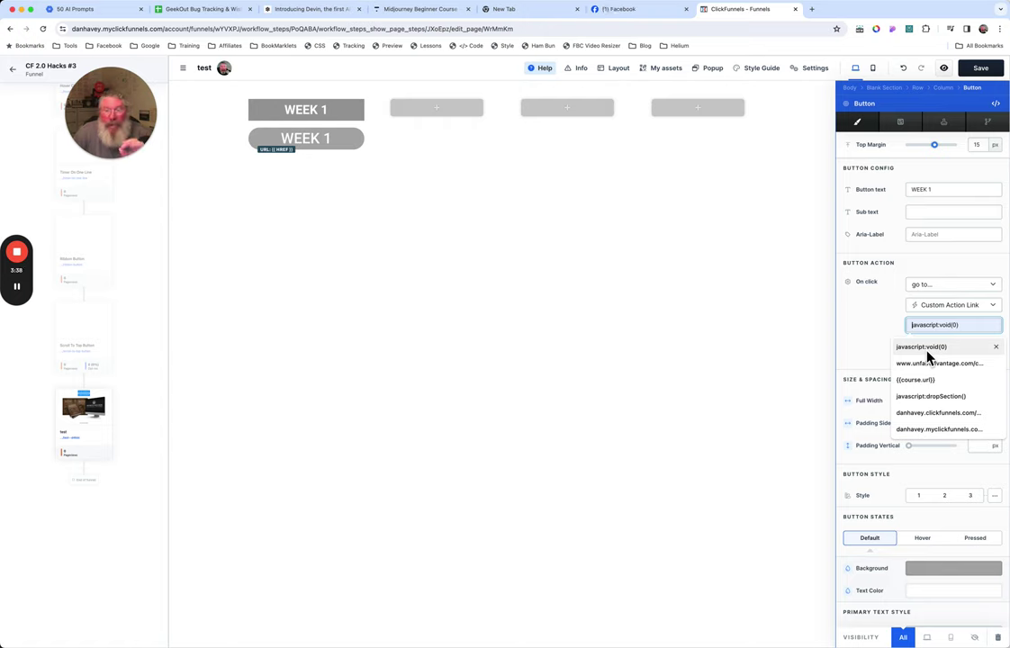
{"action": "left_click", "coordinate": [927, 351]}
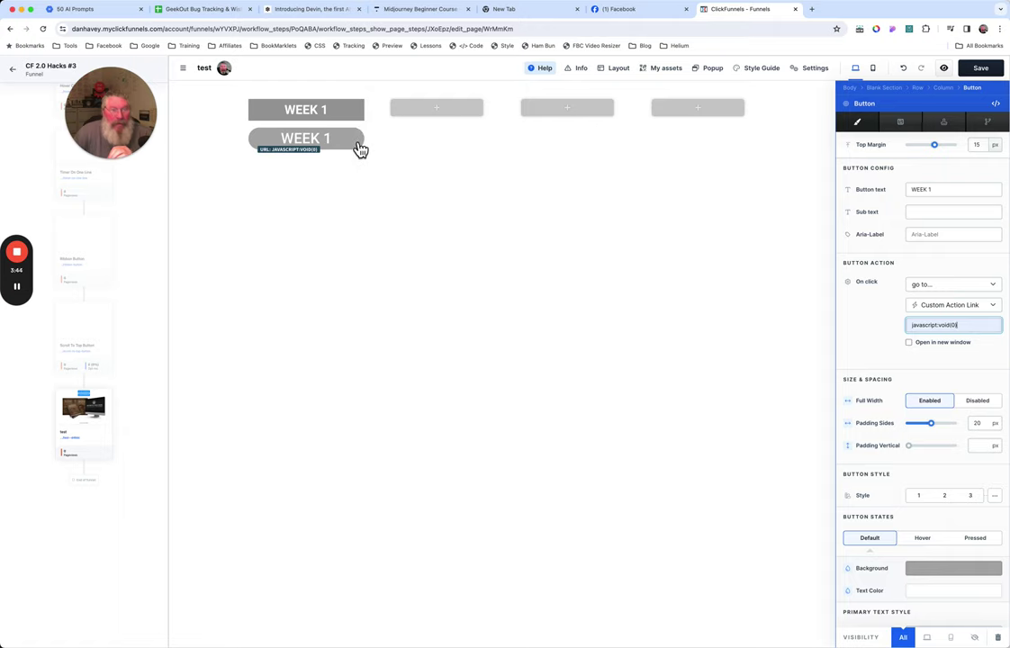
{"action": "left_click", "coordinate": [358, 233]}
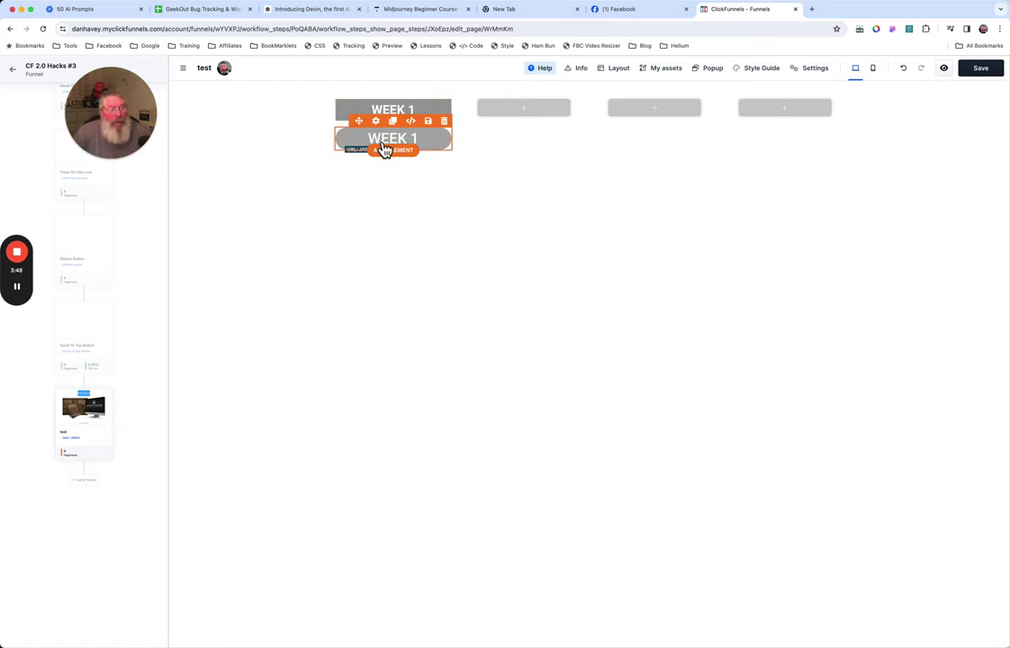
Switch to Facebook to compare the reference weekly table with the page, and return to ClickFunnels.
{"action": "left_click", "coordinate": [614, 11]}
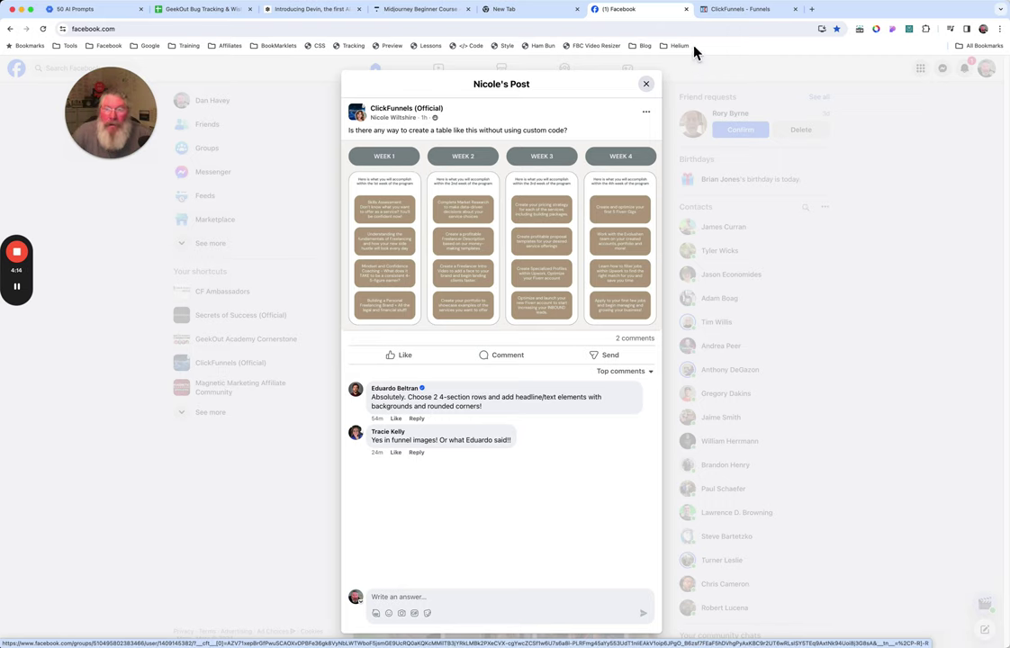
{"action": "left_click", "coordinate": [723, 17]}
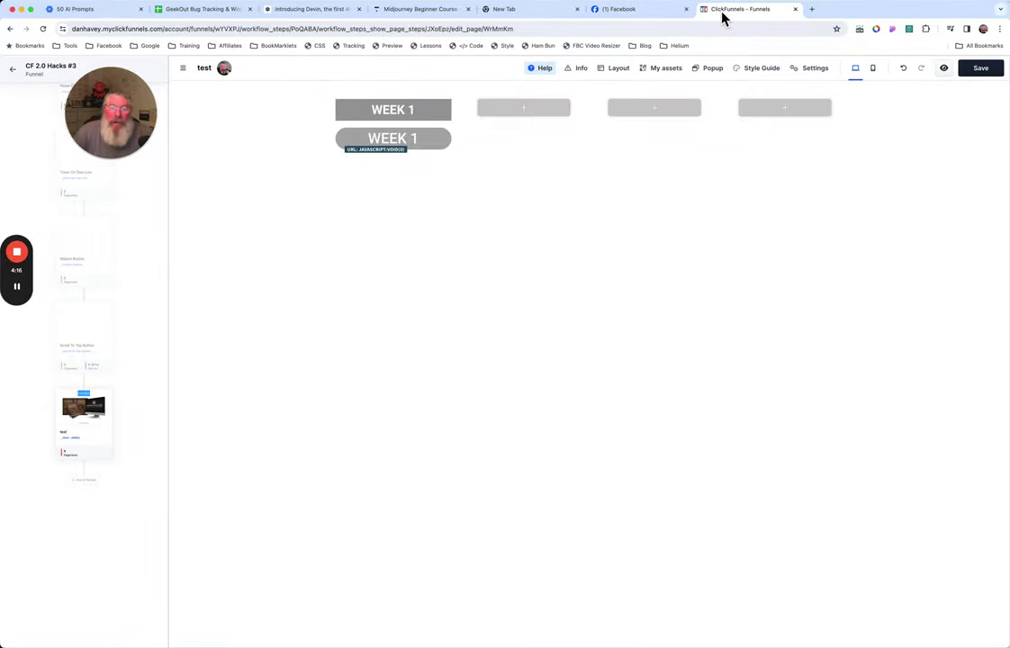
{"action": "left_click", "coordinate": [648, 17]}
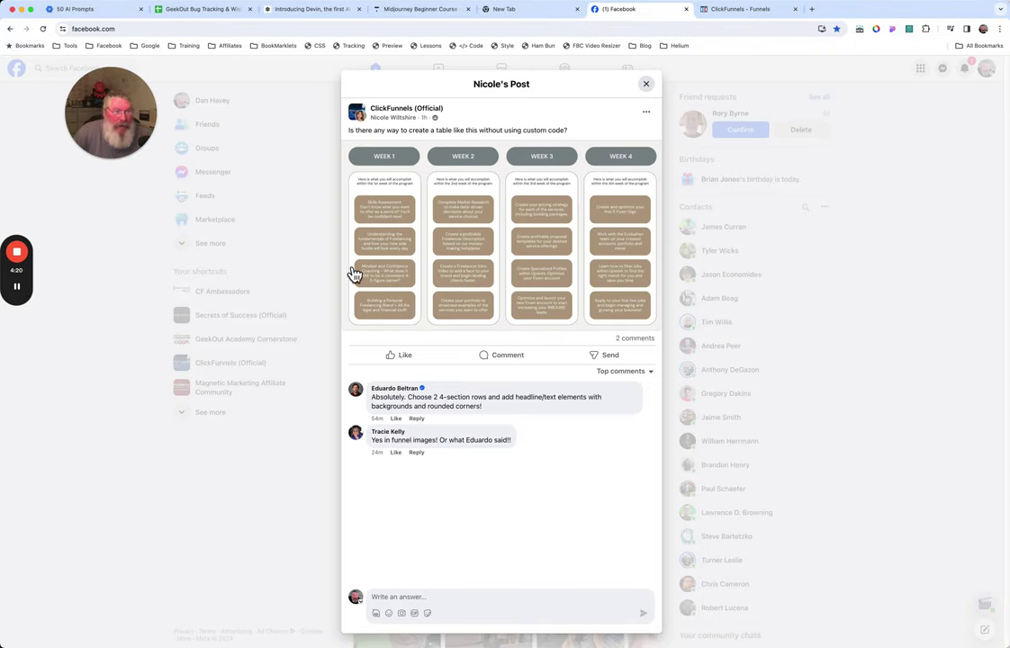
{"action": "left_click", "coordinate": [741, 19]}
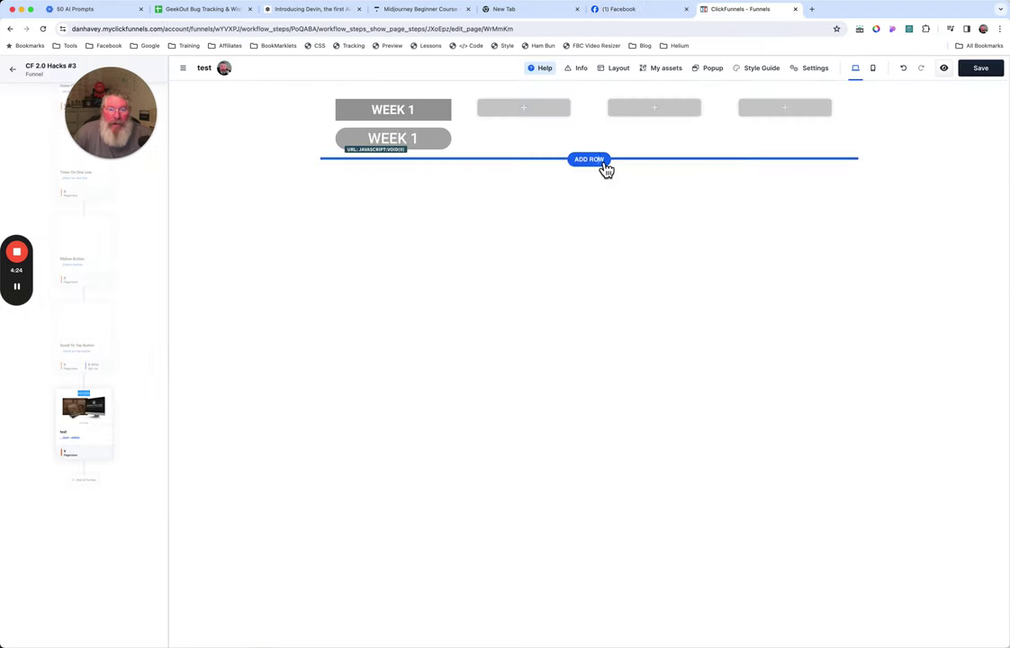
Add a four-column row below the WEEK 1 row and dismiss the element library.
{"action": "left_click", "coordinate": [605, 162]}
{"action": "left_click", "coordinate": [885, 214]}
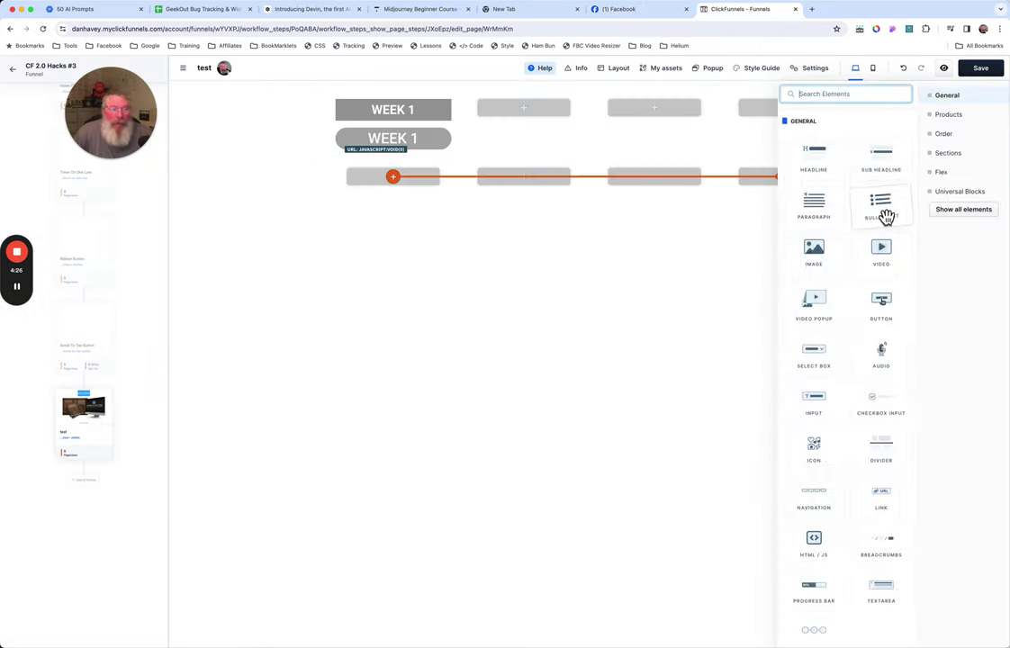
{"action": "left_click", "coordinate": [580, 285]}
Check the column outlines in the Facebook reference, and back in ClickFunnels remove the left and right margin of the new row's first column.
{"action": "left_click", "coordinate": [620, 11]}
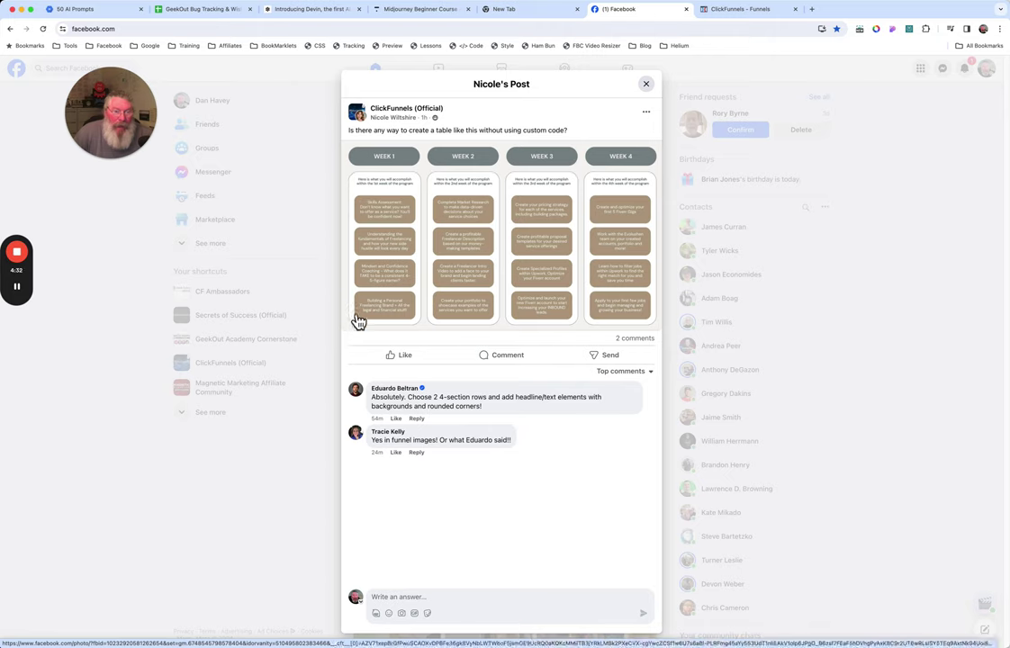
{"action": "left_click", "coordinate": [728, 12]}
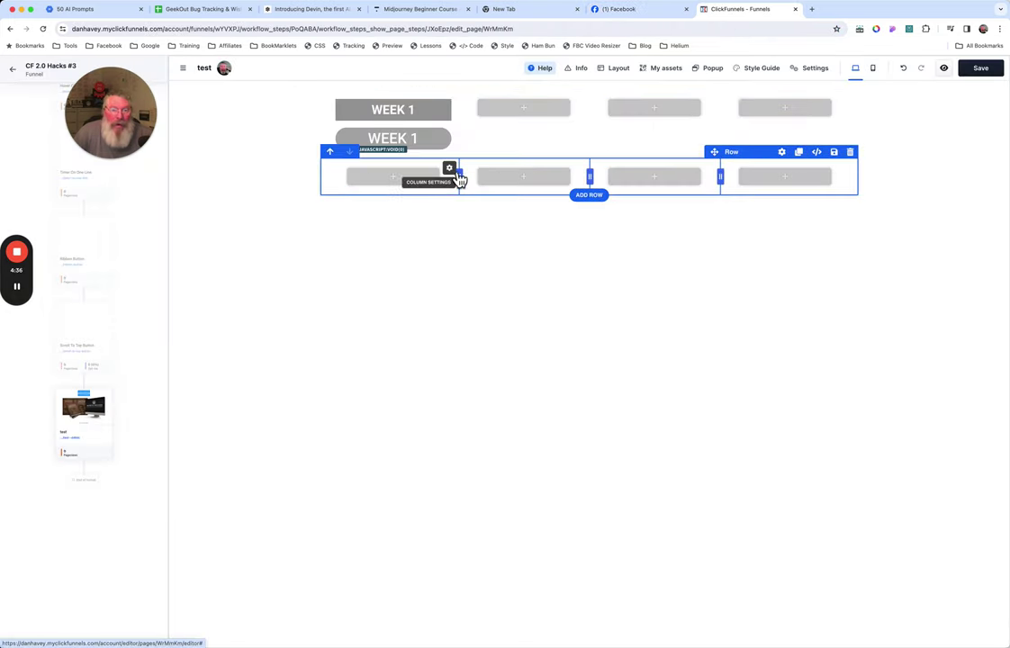
{"action": "left_click", "coordinate": [457, 172]}
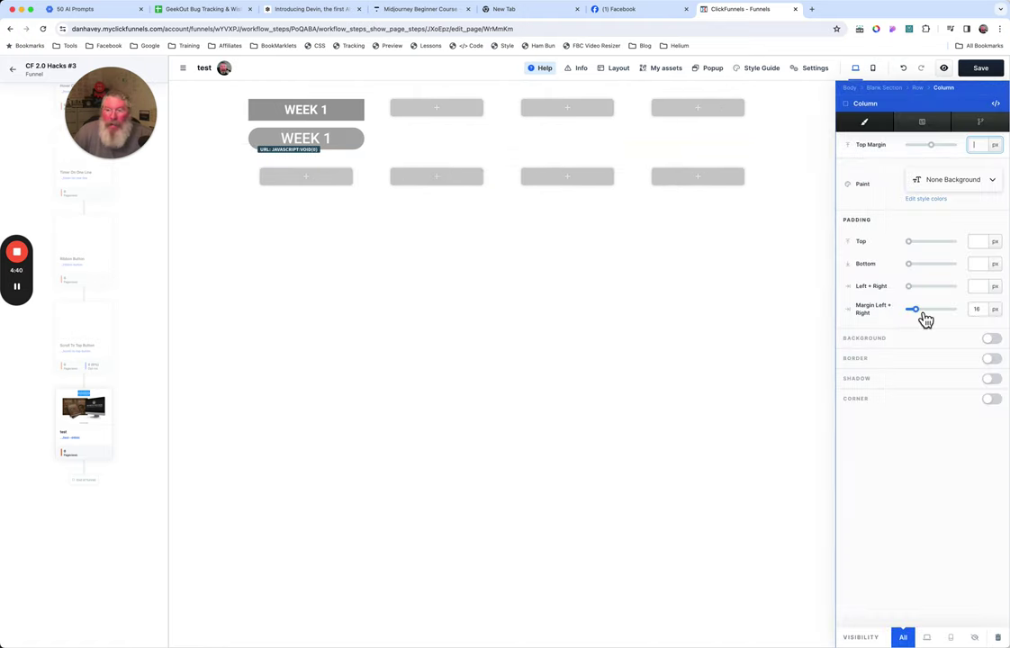
{"action": "left_click_drag", "start_coordinate": [924, 320], "coordinate": [898, 321]}
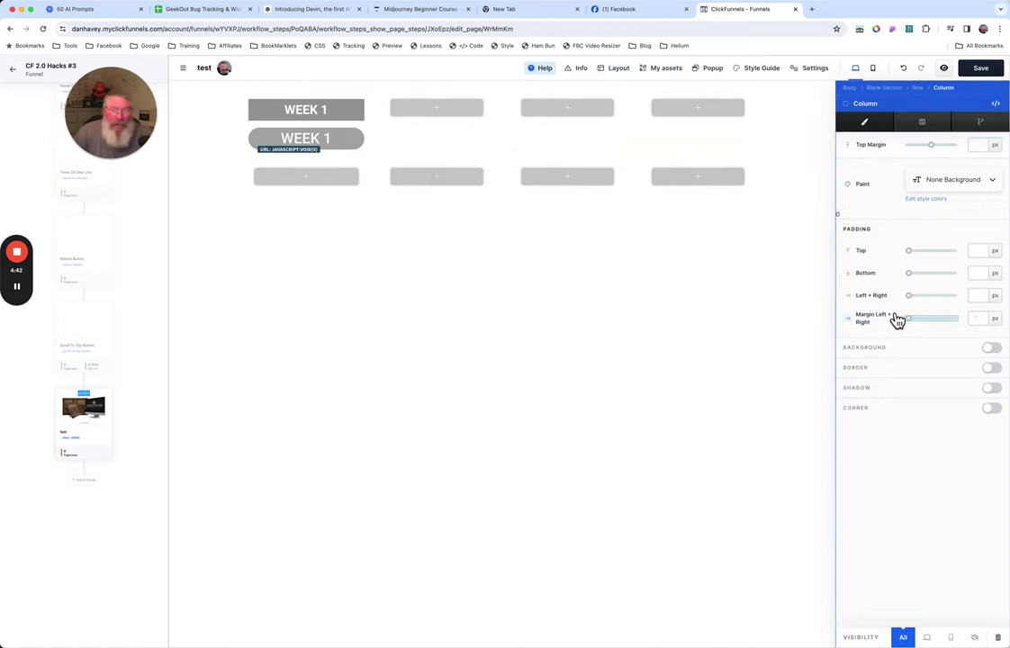
Give the new row's first column a solid black 3 px border with all corners rounded to 25 px.
{"action": "left_click", "coordinate": [994, 369]}
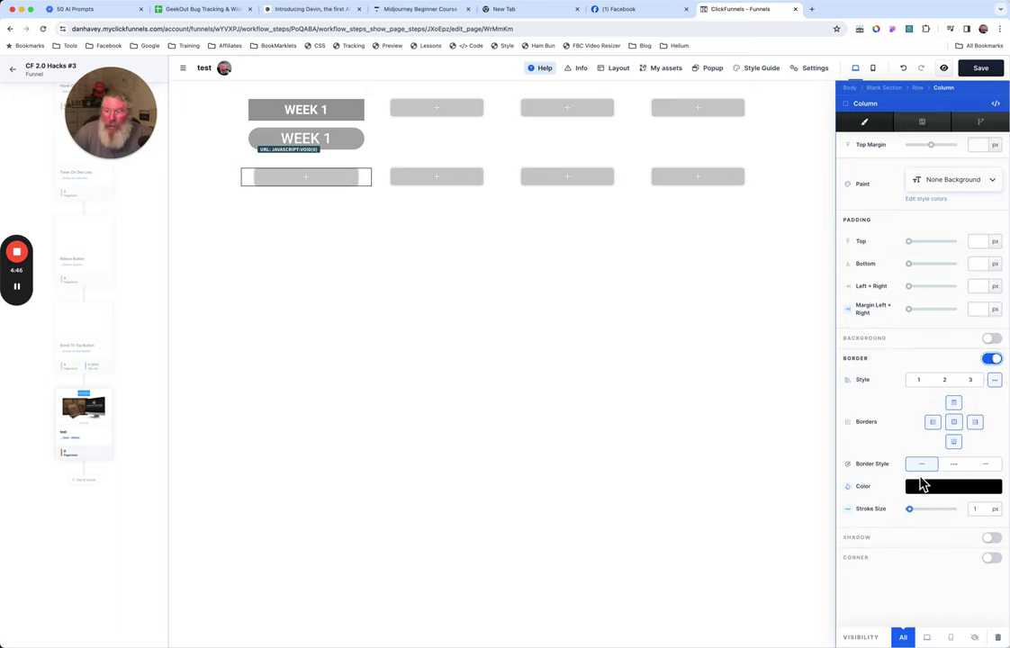
{"action": "left_click_drag", "start_coordinate": [919, 519], "coordinate": [917, 520]}
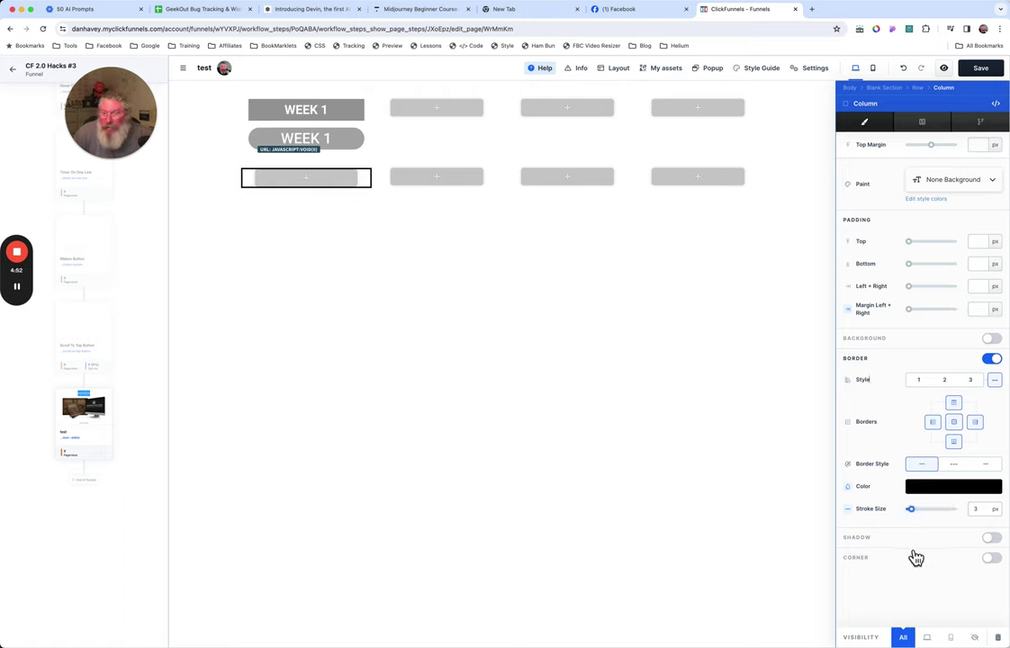
{"action": "left_click", "coordinate": [996, 560]}
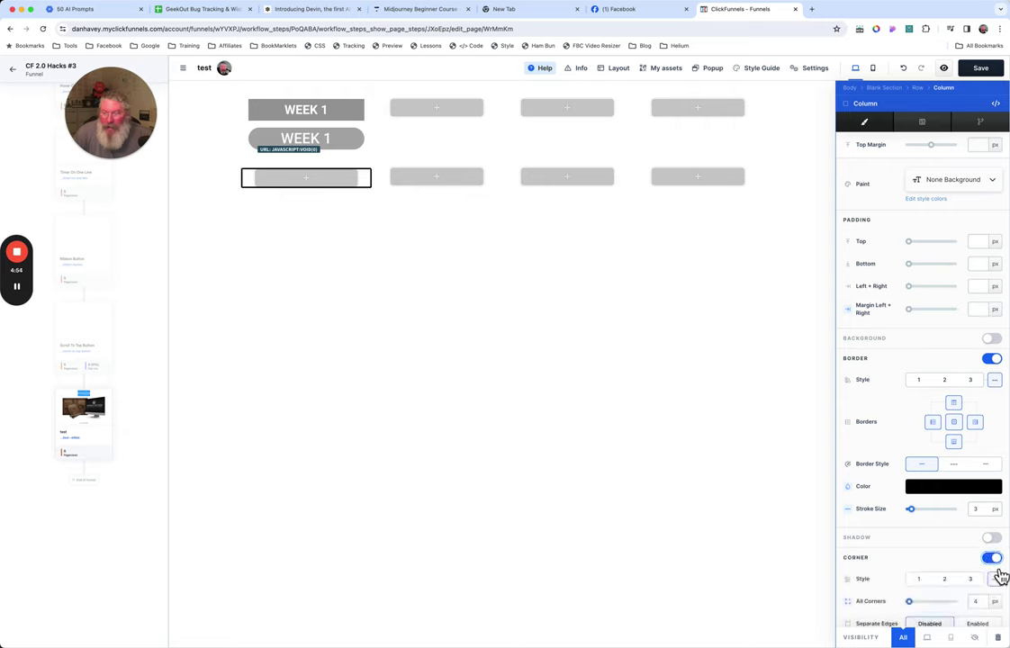
{"action": "scroll", "coordinate": [942, 532], "scroll_direction": "down", "scroll_amount": 1}
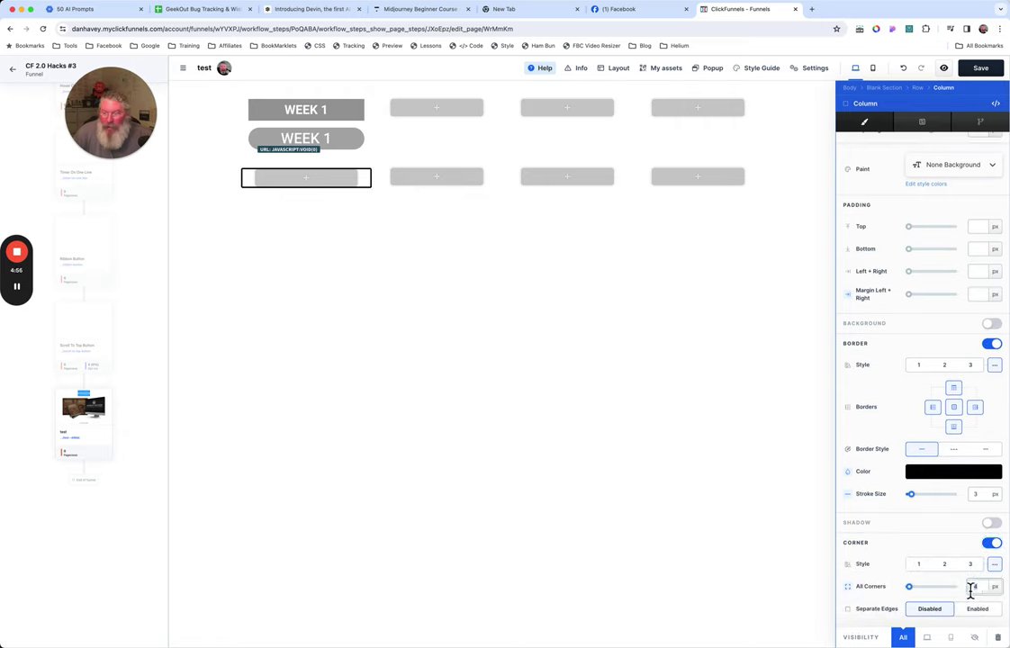
{"action": "left_click", "coordinate": [972, 587]}
{"action": "type", "text": "25"}
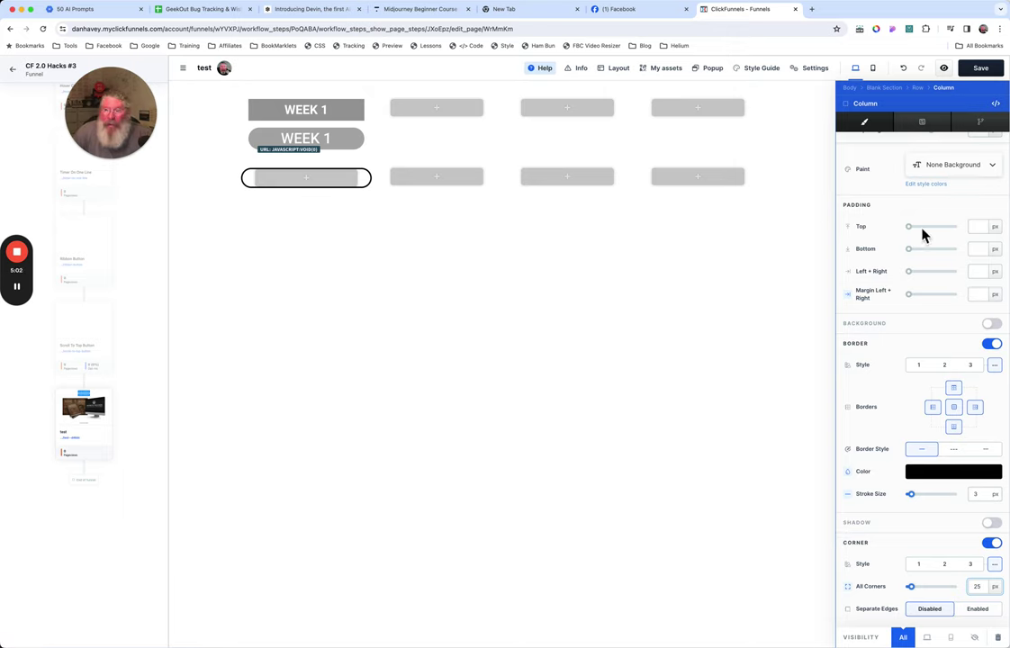
Set the bordered column's top and bottom padding to 20 px each.
{"action": "left_click", "coordinate": [975, 226]}
{"action": "type", "text": "2"}
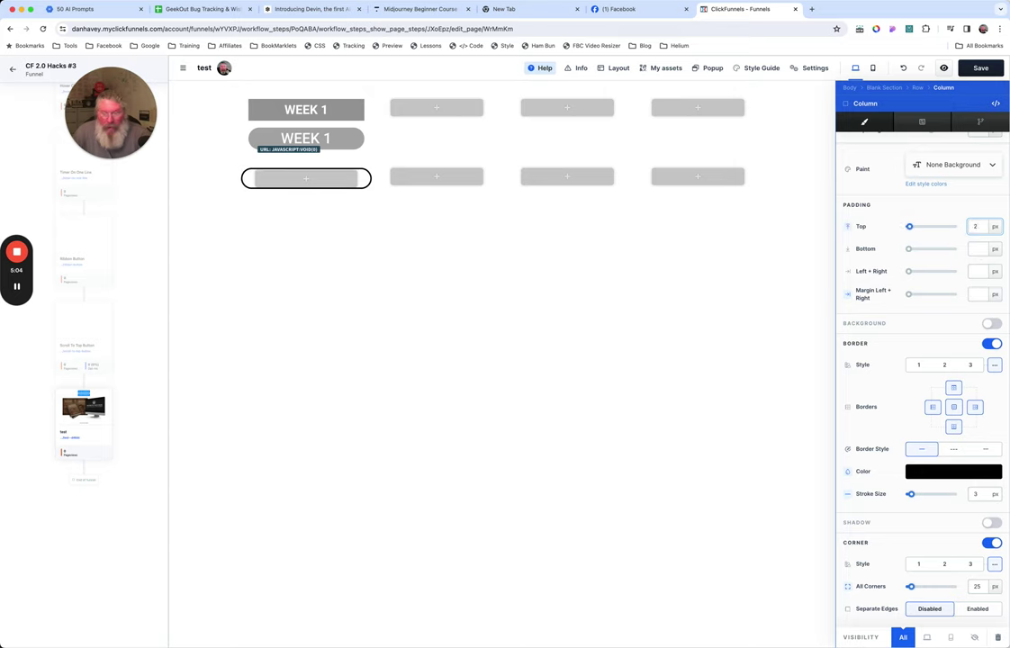
{"action": "type", "text": "0"}
{"action": "left_click", "coordinate": [978, 251]}
{"action": "type", "text": "20"}
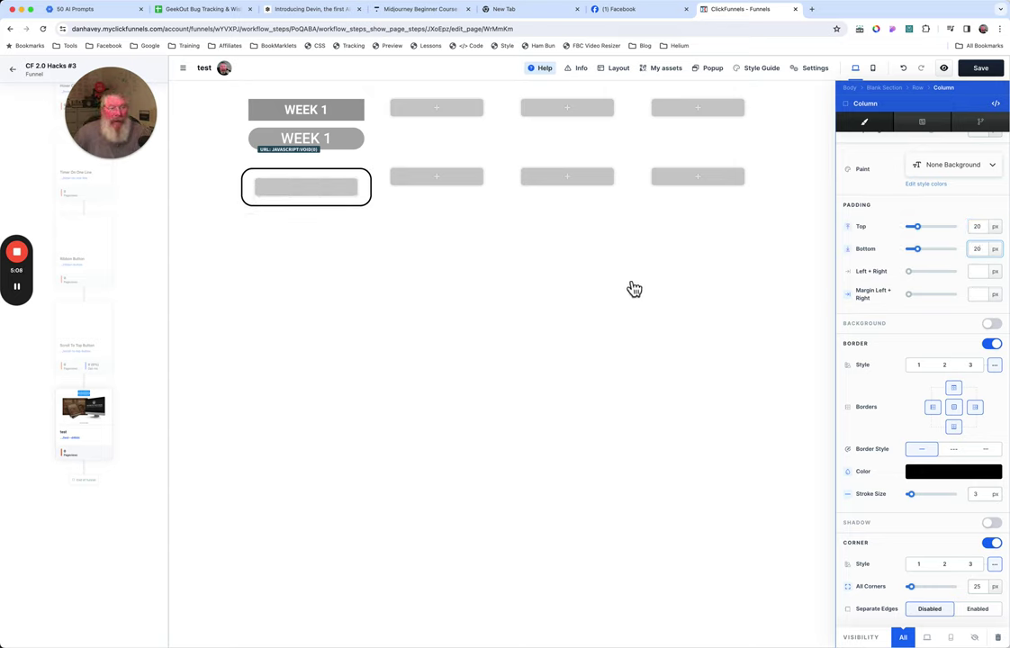
Add a paragraph inside the bordered first column and compare the layout with the Facebook reference table before returning to ClickFunnels.
{"action": "left_click", "coordinate": [466, 322]}
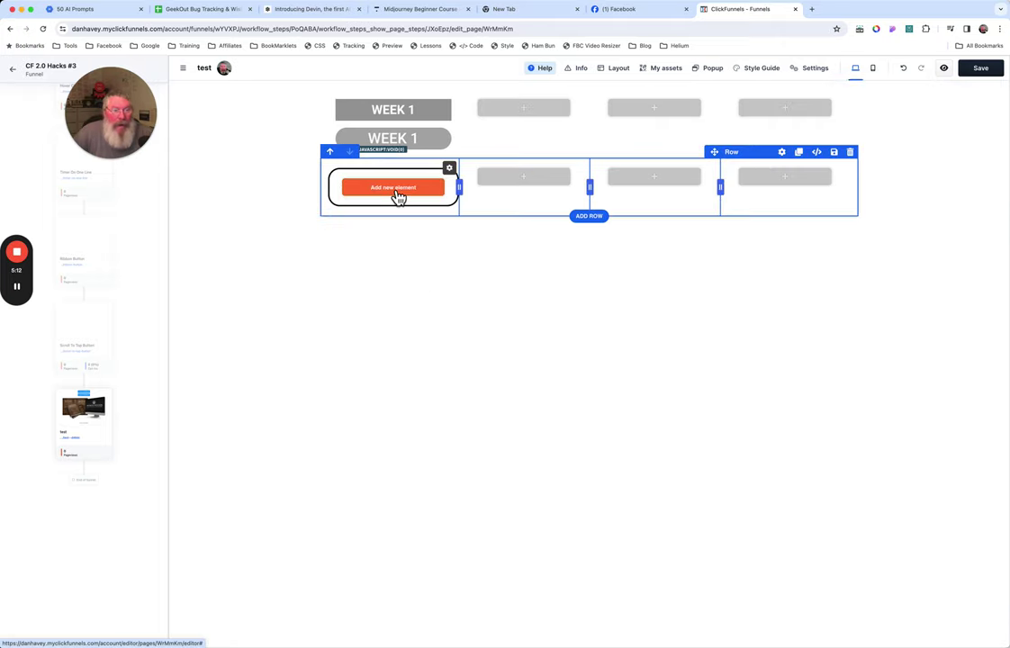
{"action": "left_click", "coordinate": [399, 197]}
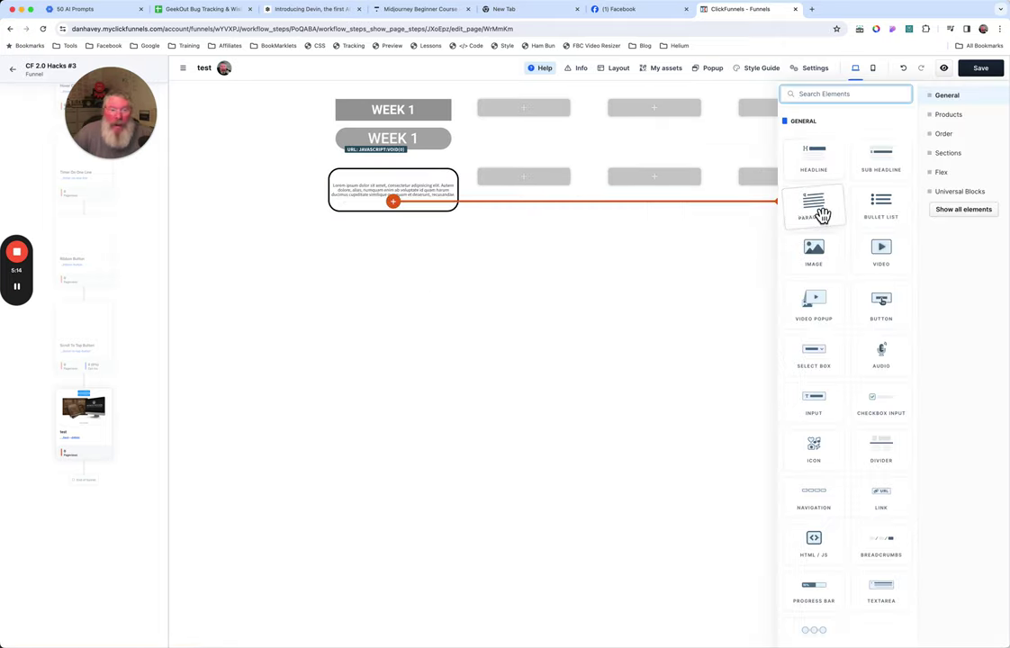
{"action": "left_click", "coordinate": [627, 6]}
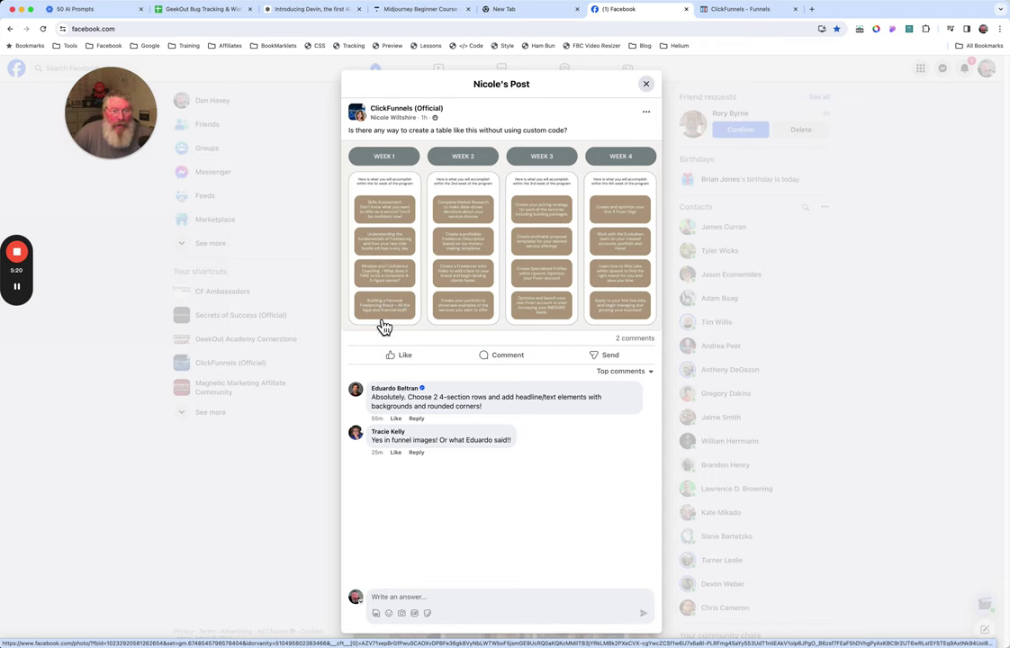
{"action": "left_click", "coordinate": [734, 14]}
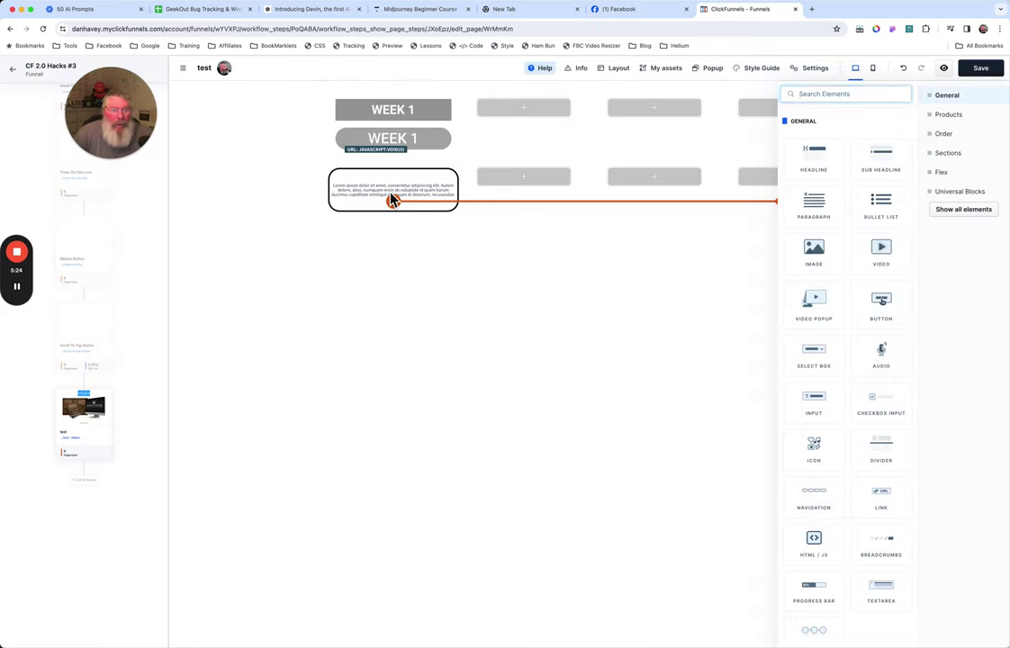
{"action": "left_click", "coordinate": [394, 202]}
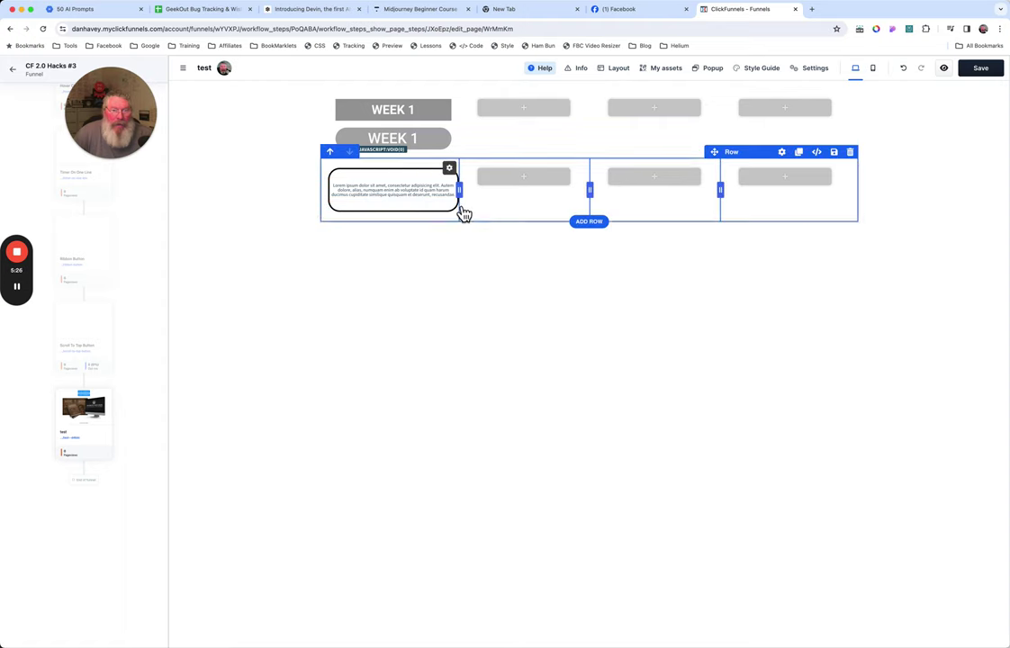
Set the bordered column's left and right padding to 20 px.
{"action": "left_click", "coordinate": [464, 218]}
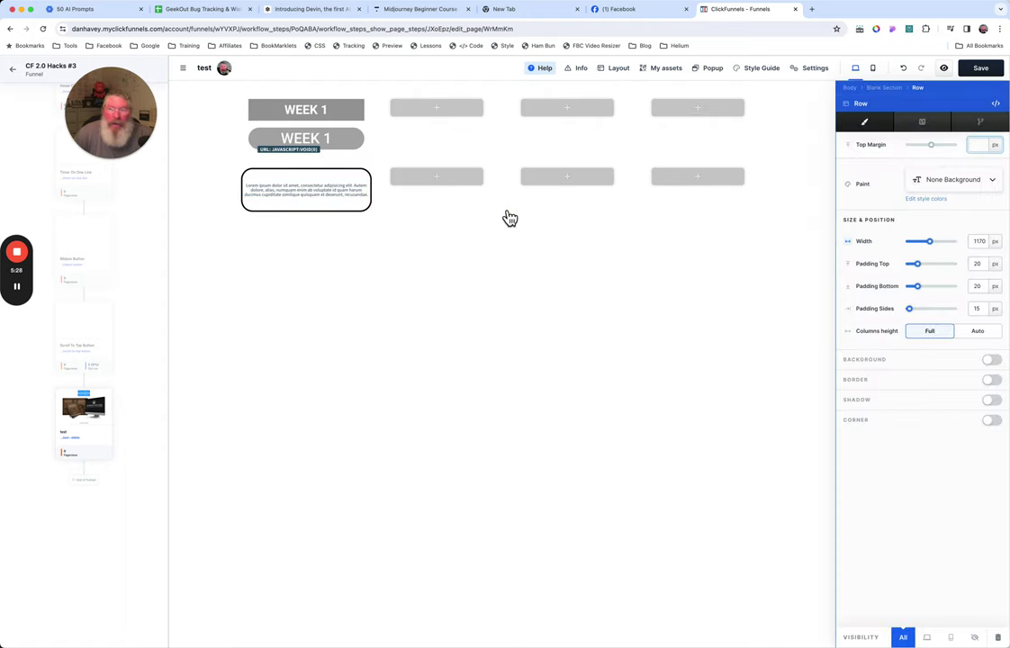
{"action": "key", "text": "Escape"}
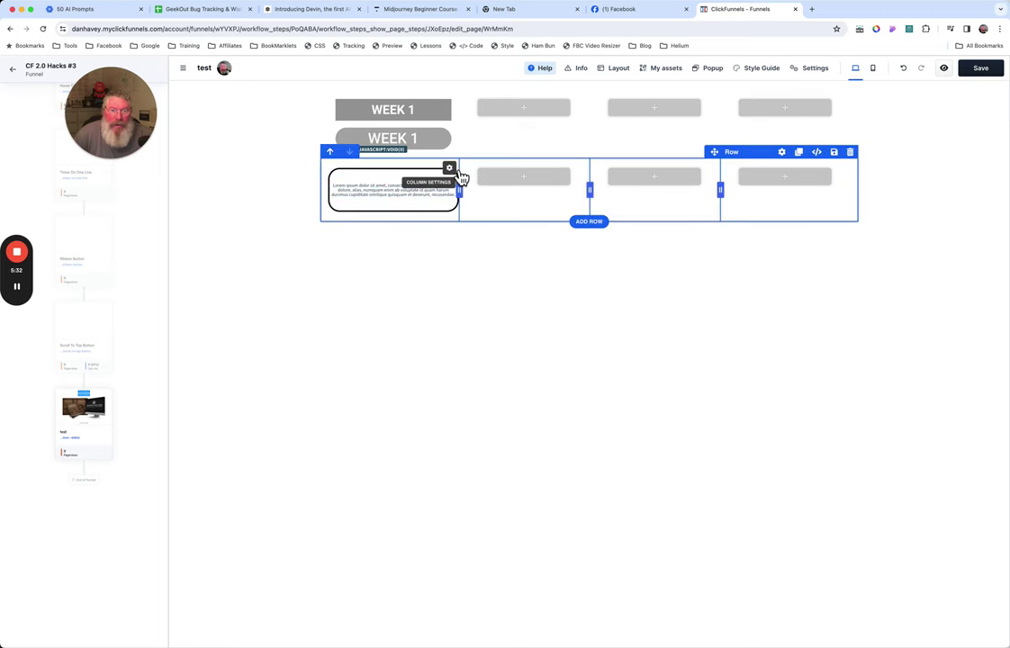
{"action": "left_click", "coordinate": [462, 179]}
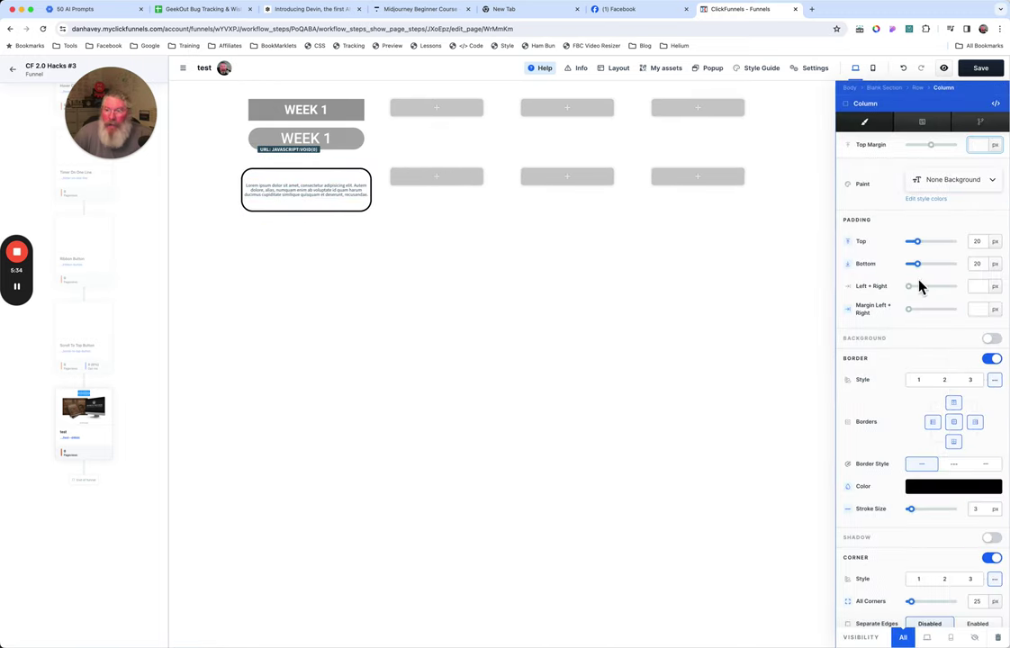
{"action": "left_click", "coordinate": [983, 288]}
{"action": "type", "text": "1"}
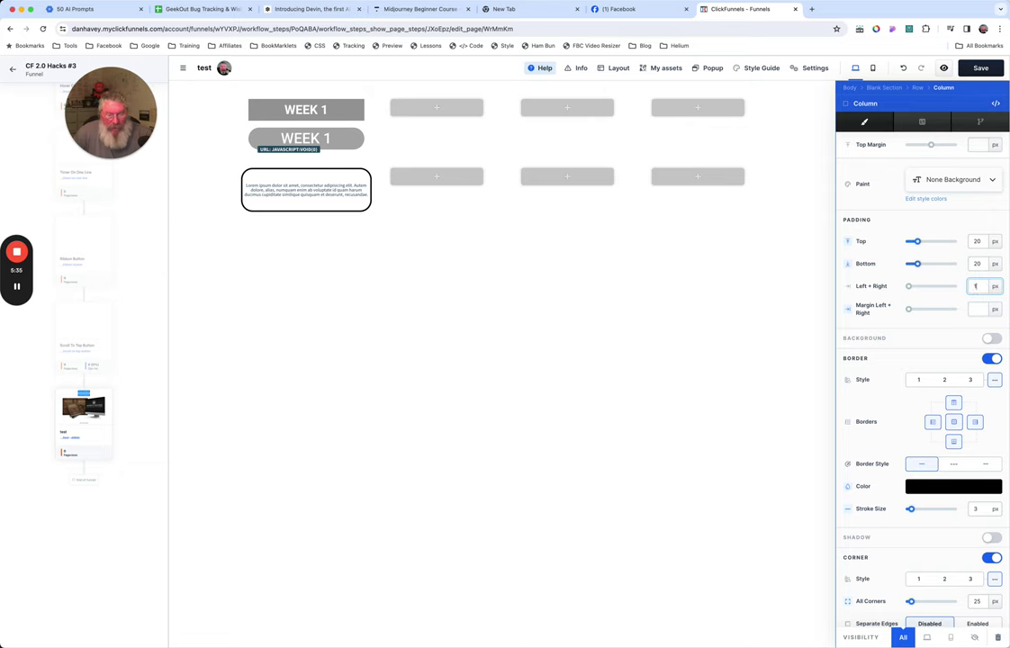
{"action": "type", "text": "5"}
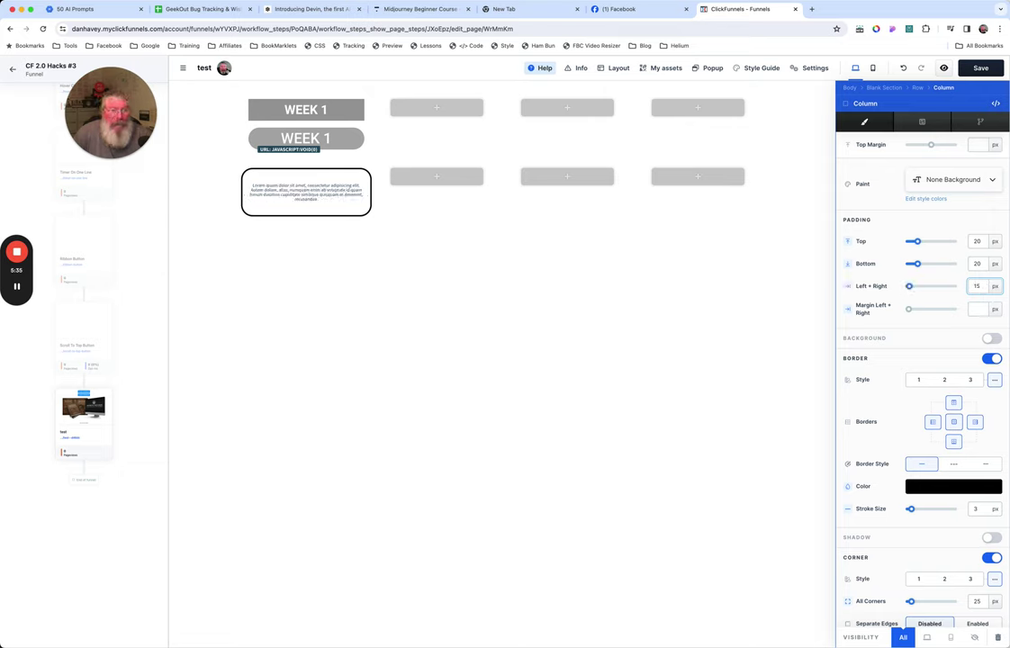
{"action": "key", "text": "BackSpace"}
{"action": "type", "text": "8"}
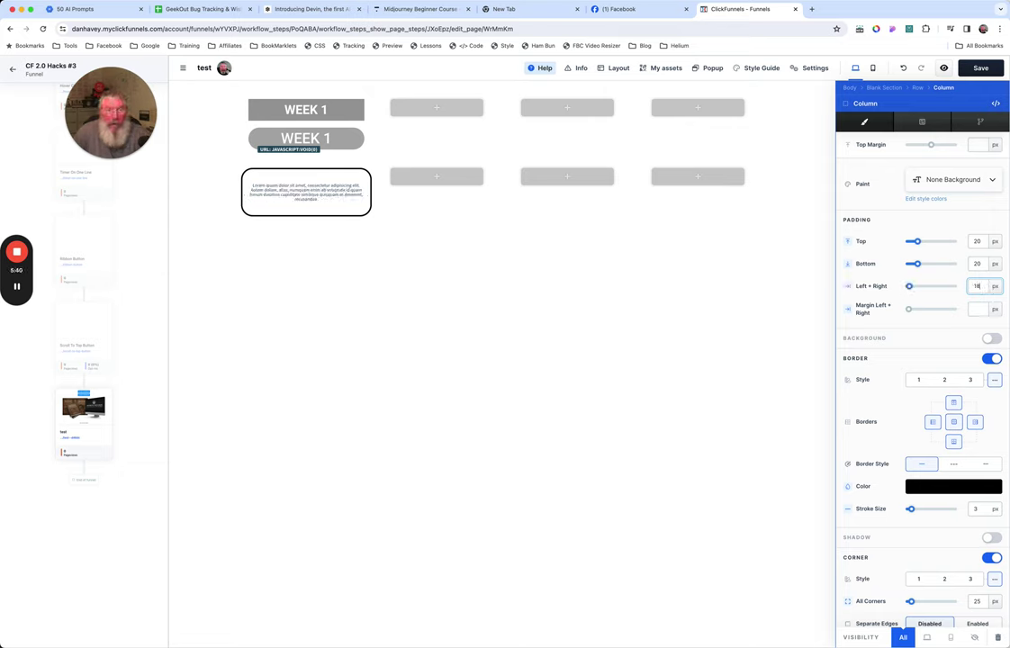
{"action": "key", "text": "BackSpace"}
{"action": "key", "text": "BackSpace"}
{"action": "type", "text": "20"}
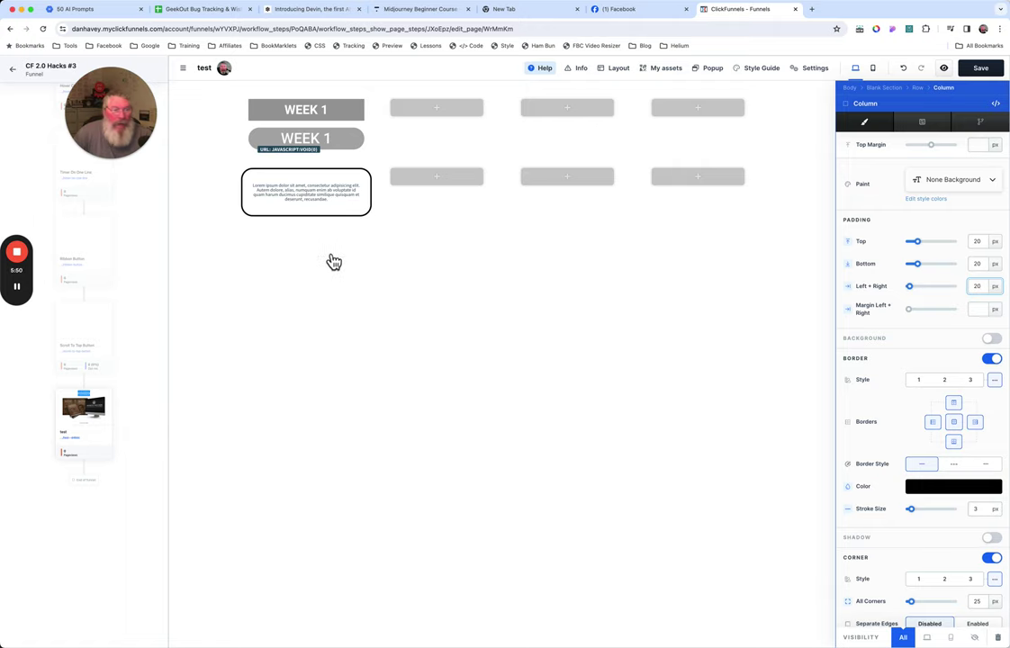
{"action": "key", "text": "Escape"}
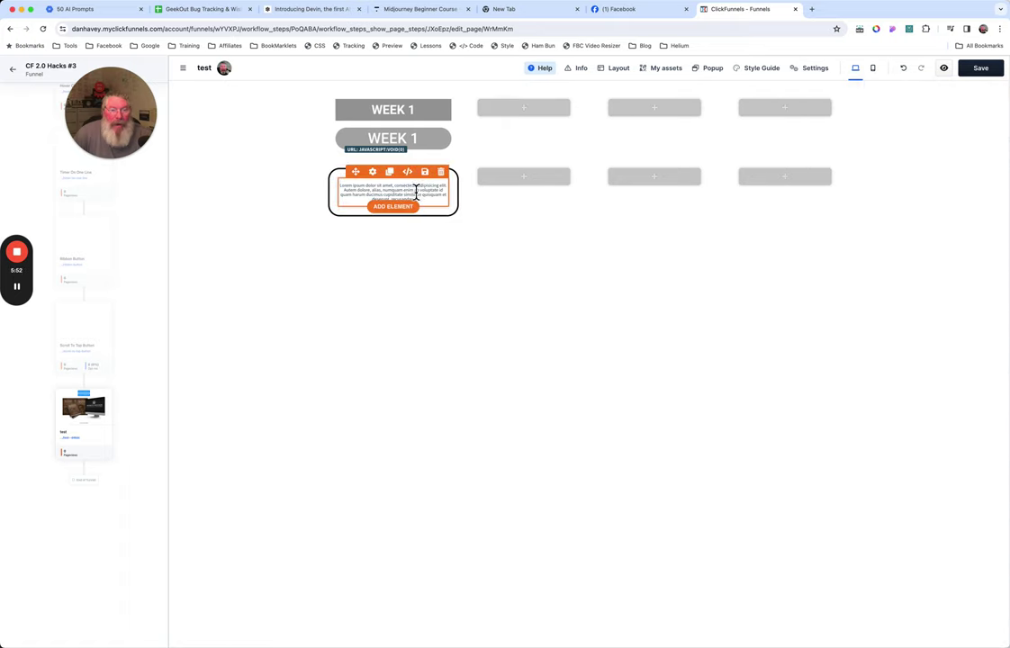
Try duplicating the paragraph in the bordered column with a 20 px top margin, and delete the duplicate.
{"action": "left_click", "coordinate": [392, 176]}
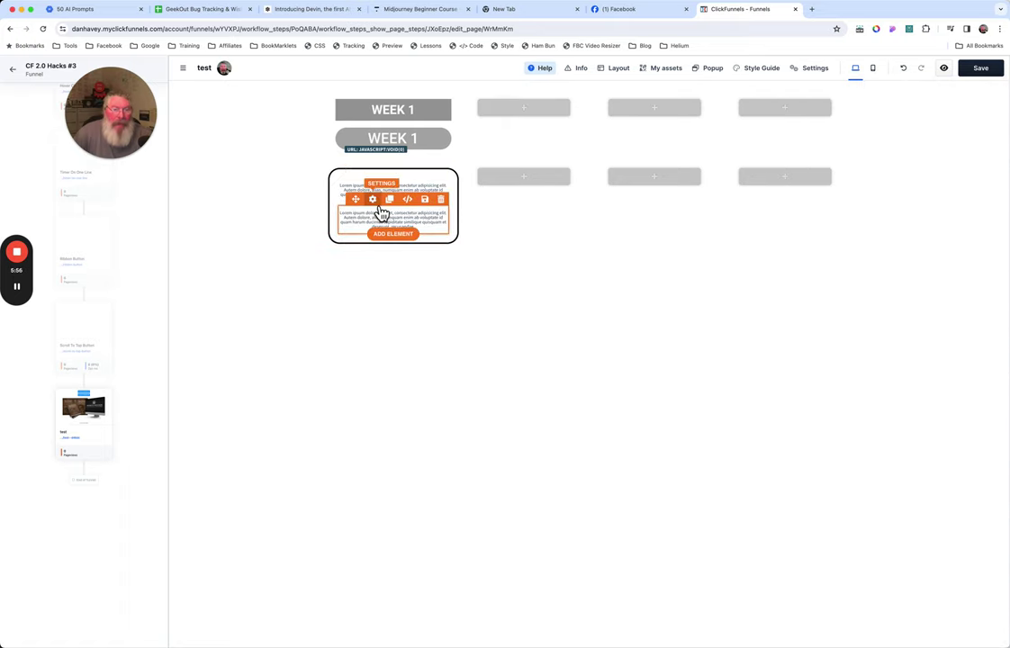
{"action": "left_click", "coordinate": [383, 216]}
{"action": "left_click_drag", "start_coordinate": [938, 155], "coordinate": [945, 156]}
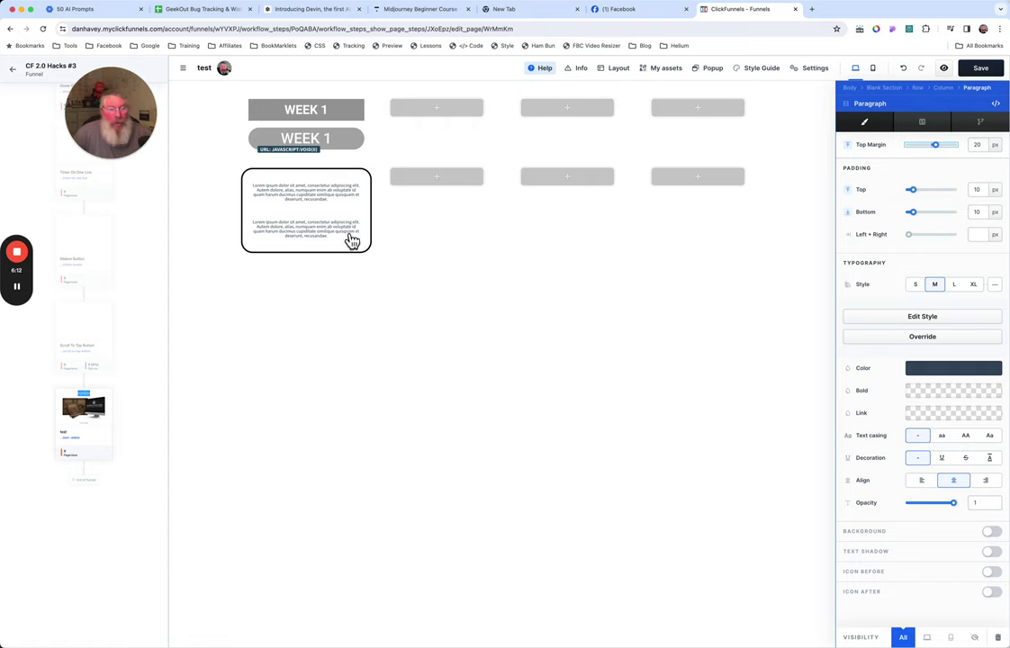
{"action": "key", "text": "Escape"}
{"action": "left_click", "coordinate": [440, 208]}
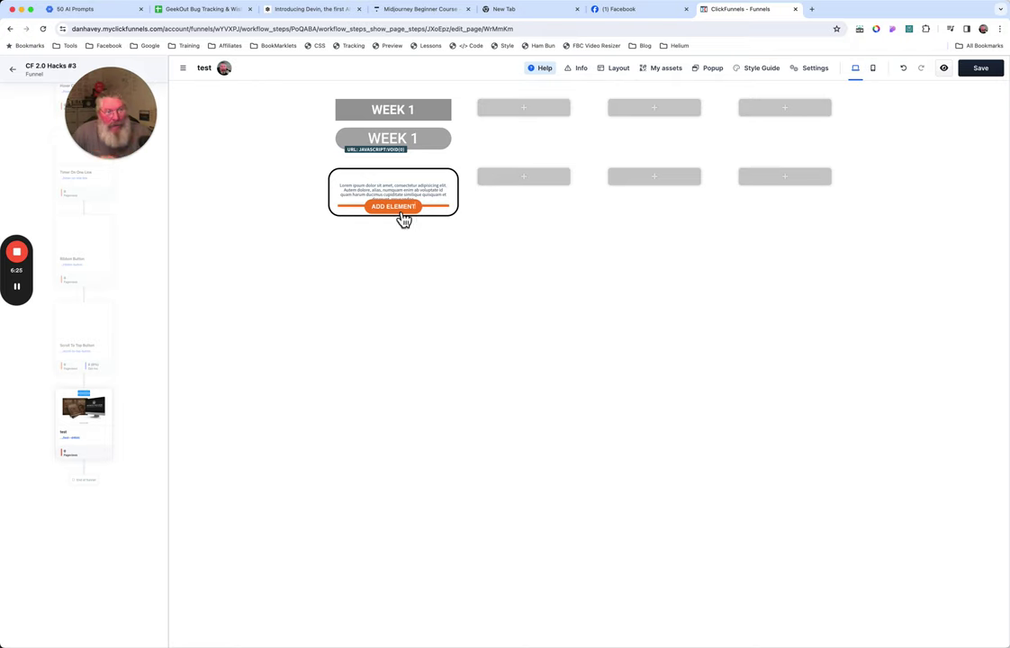
Nest a full-page section below the bordered column's paragraph, containing a one-column row with a paragraph.
{"action": "left_click", "coordinate": [400, 212]}
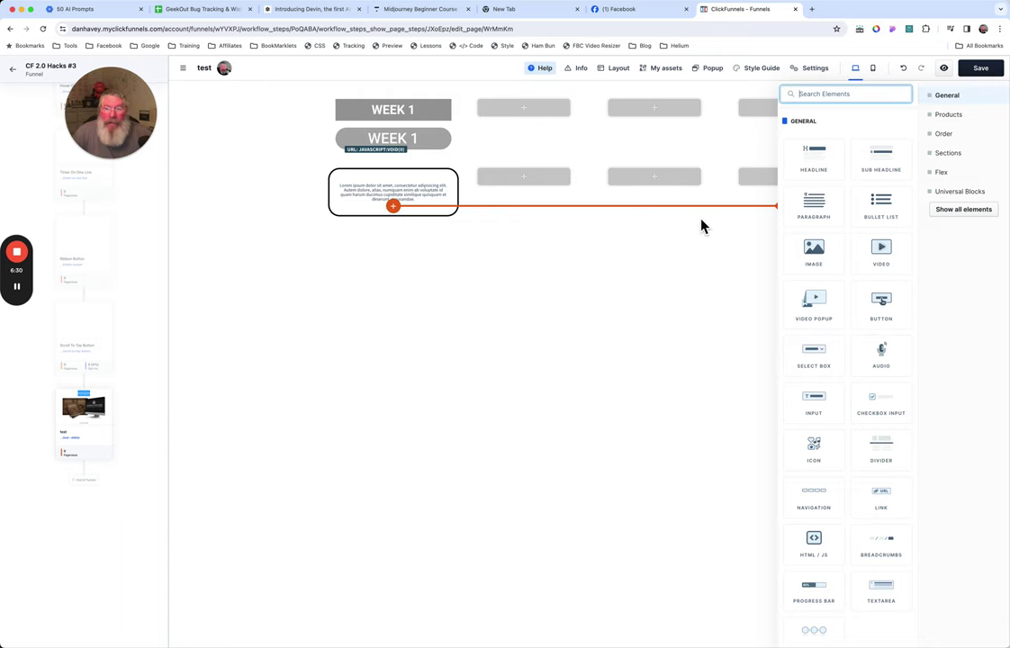
{"action": "left_click", "coordinate": [951, 155]}
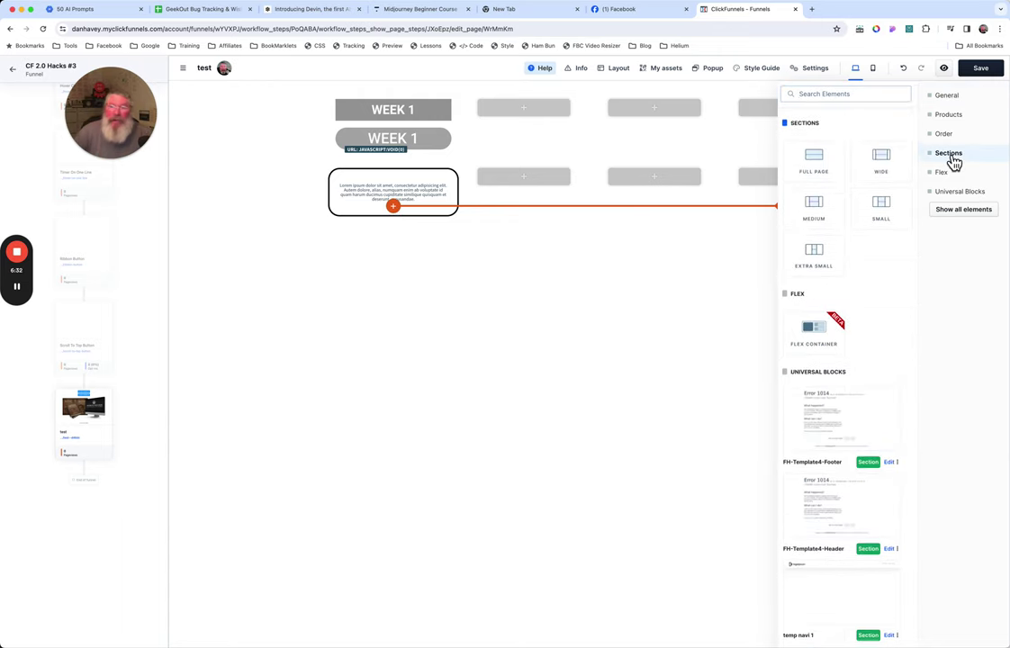
{"action": "left_click", "coordinate": [822, 167]}
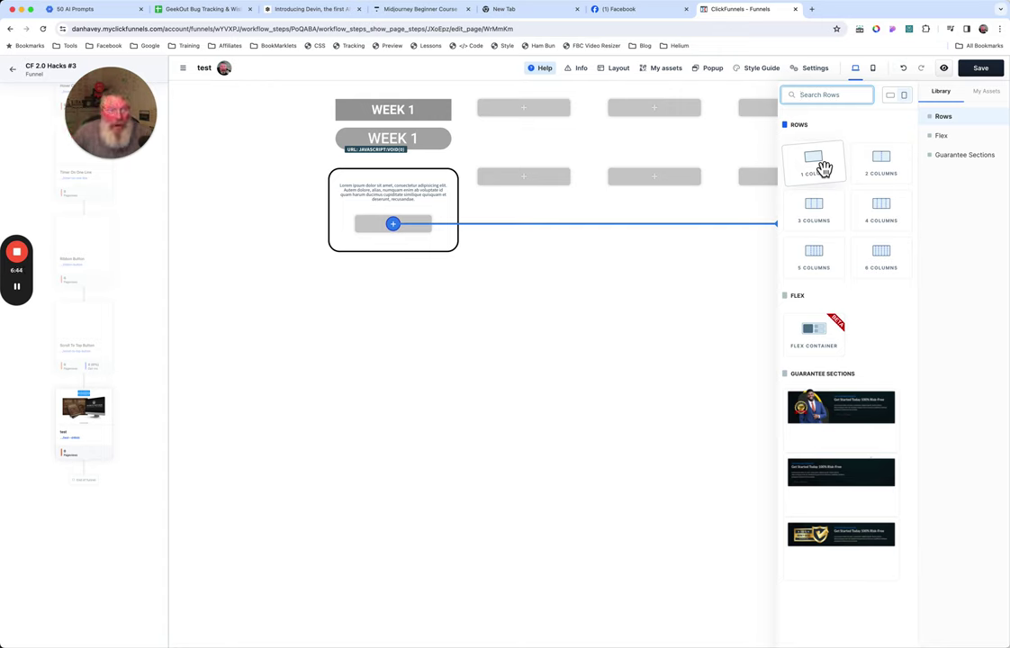
{"action": "left_click", "coordinate": [823, 169]}
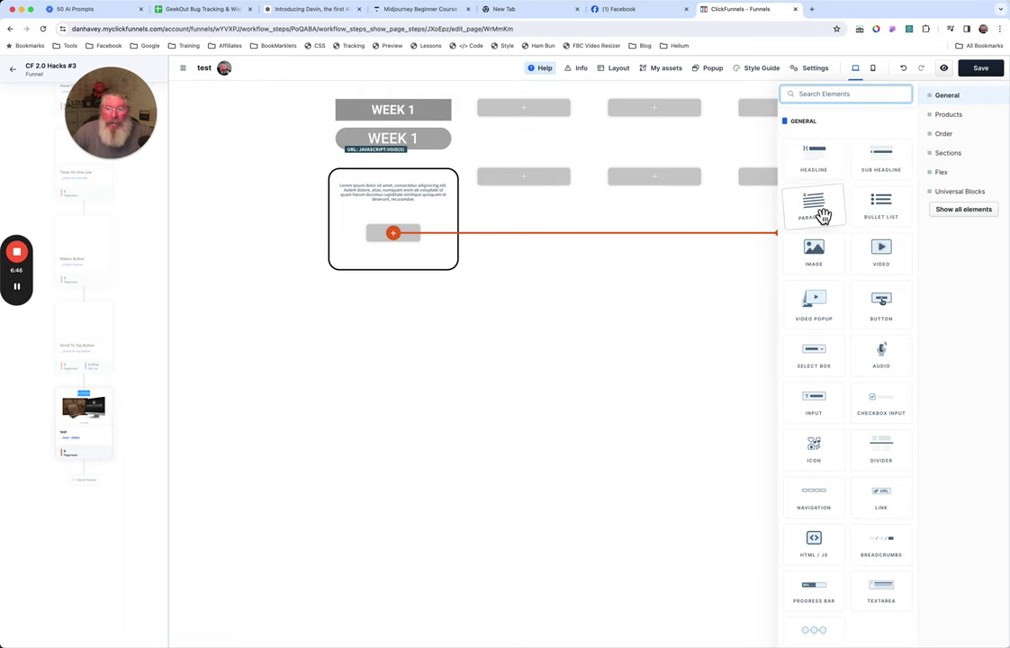
{"action": "left_click", "coordinate": [822, 214]}
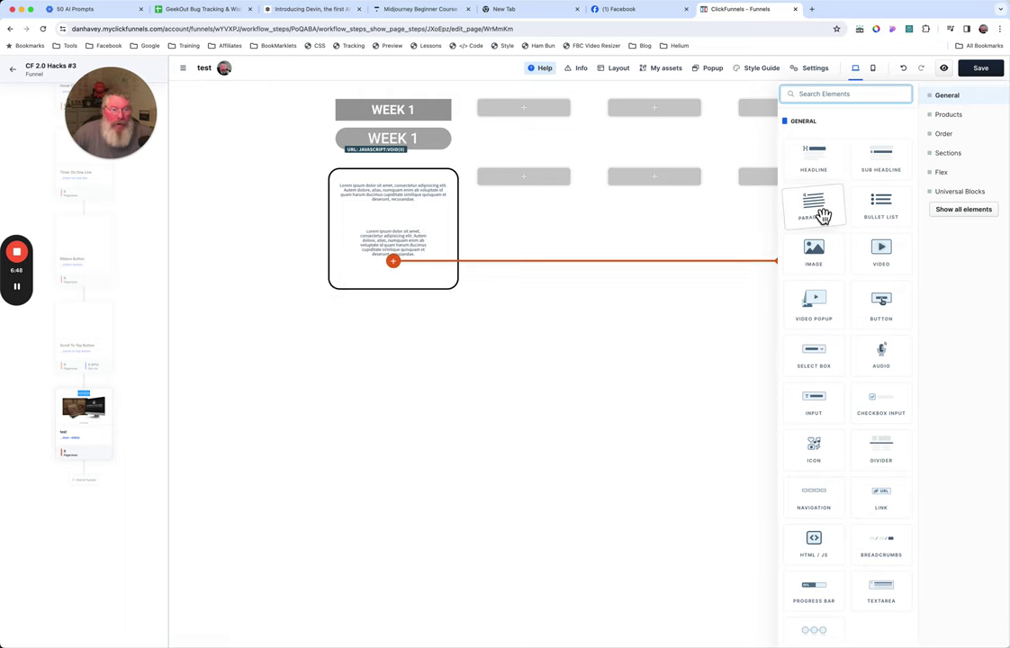
{"action": "left_click_drag", "start_coordinate": [426, 256], "coordinate": [425, 252]}
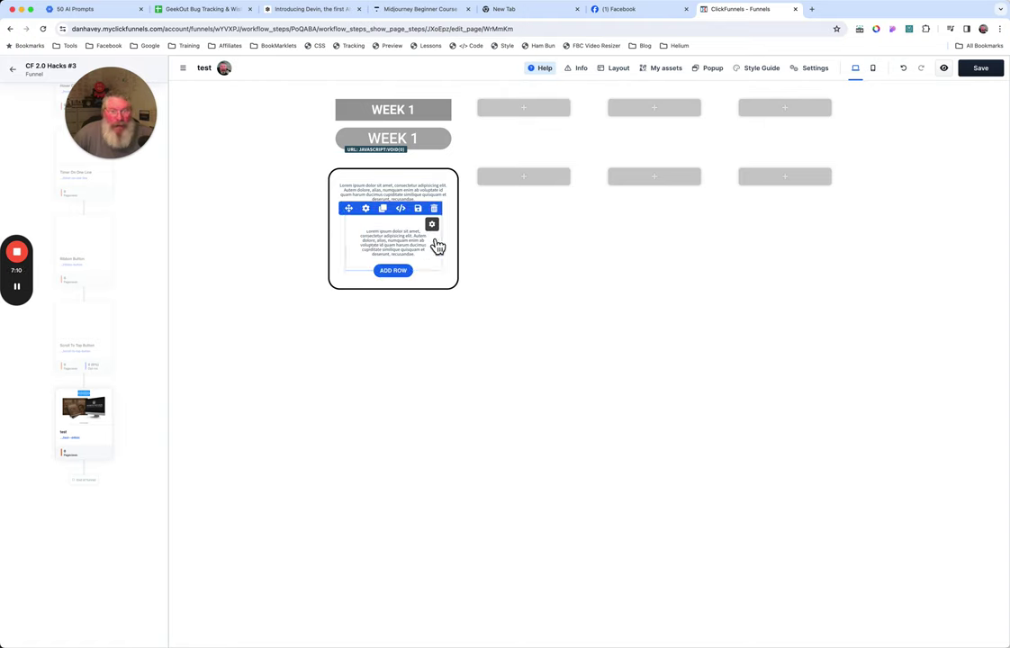
Remove the nested column's left and right margin and the nested row's side padding.
{"action": "left_click", "coordinate": [437, 230]}
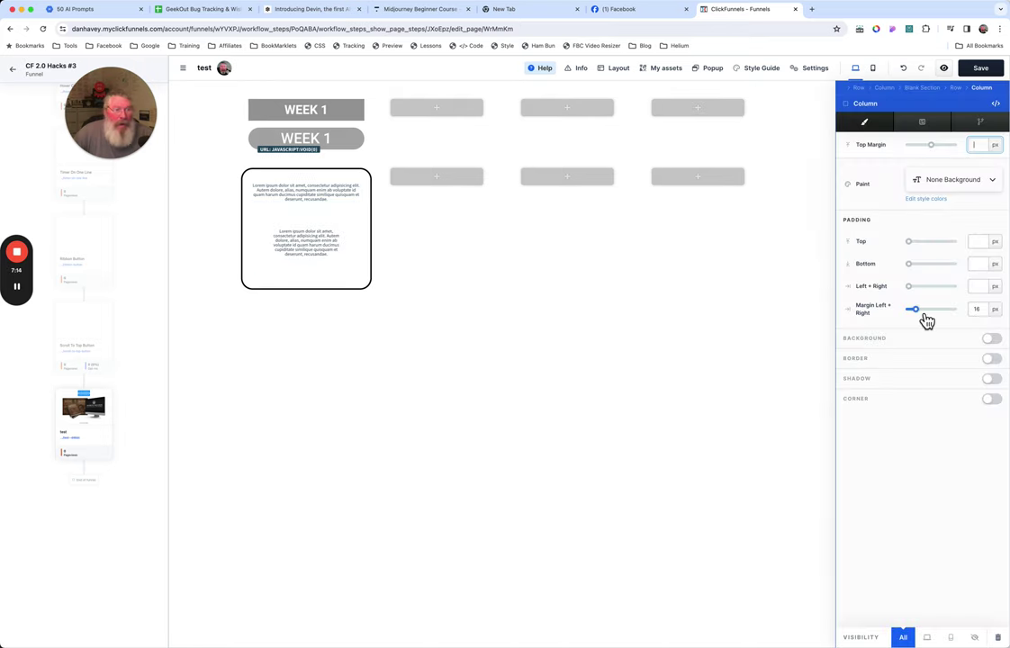
{"action": "left_click_drag", "start_coordinate": [928, 321], "coordinate": [905, 321]}
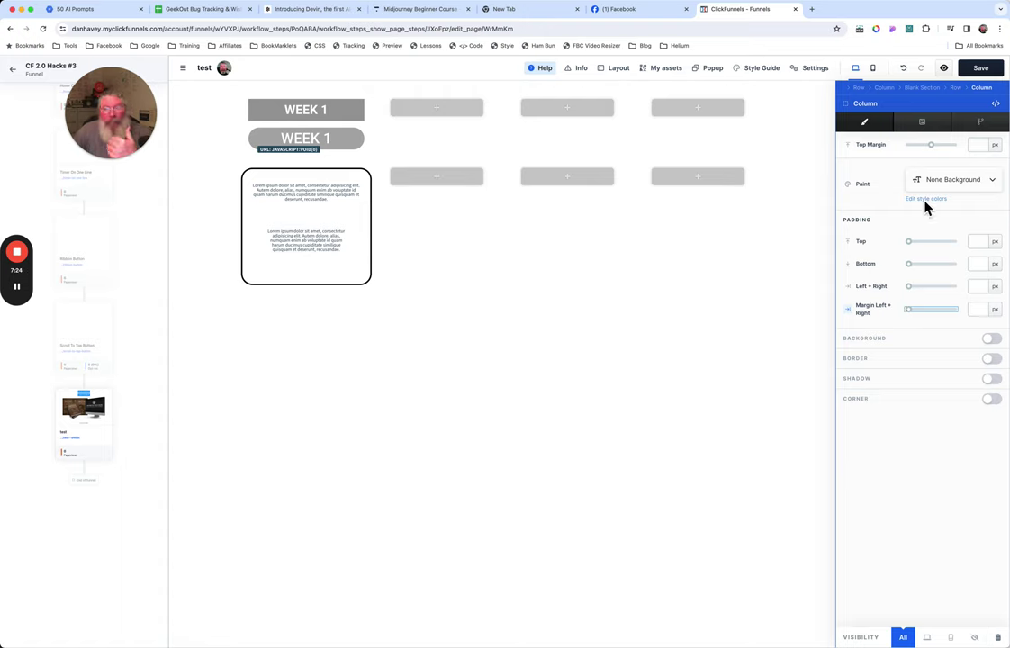
{"action": "left_click", "coordinate": [960, 90]}
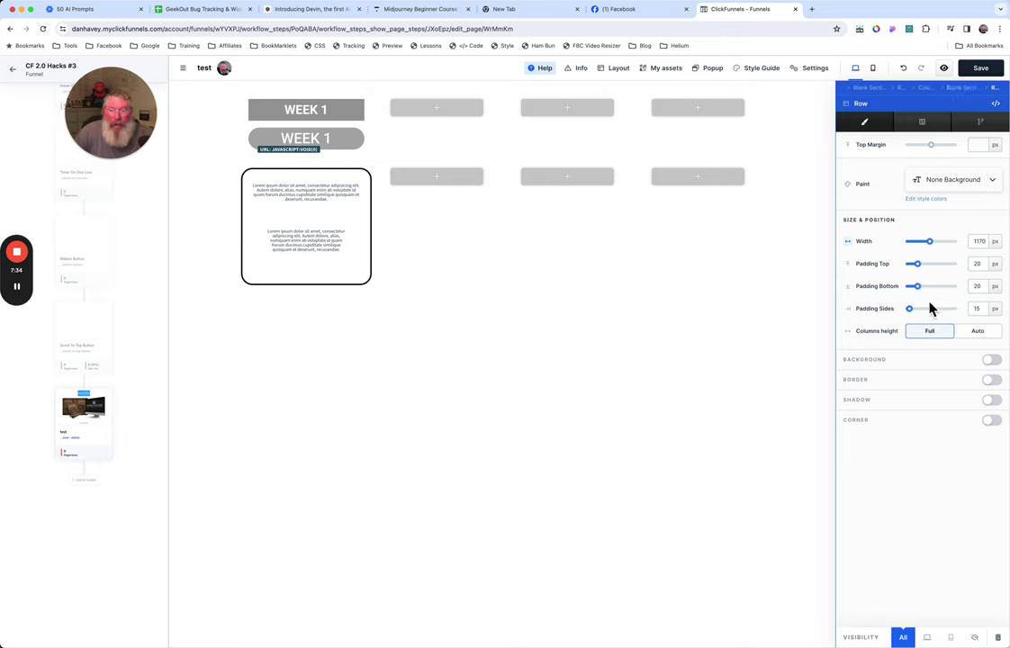
{"action": "left_click_drag", "start_coordinate": [921, 321], "coordinate": [889, 317]}
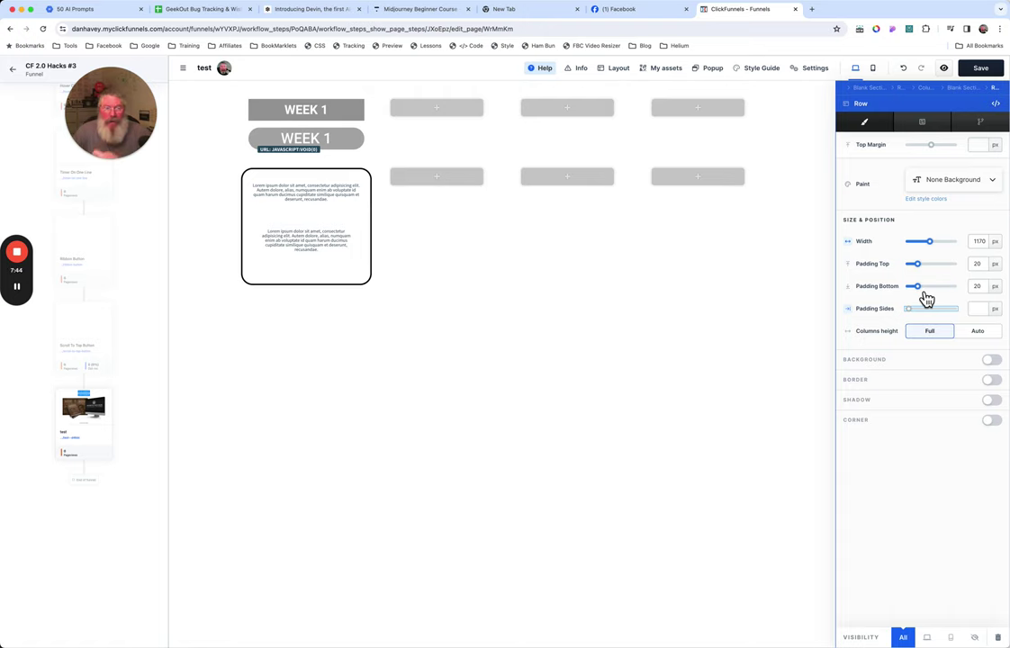
{"action": "key", "text": "Escape"}
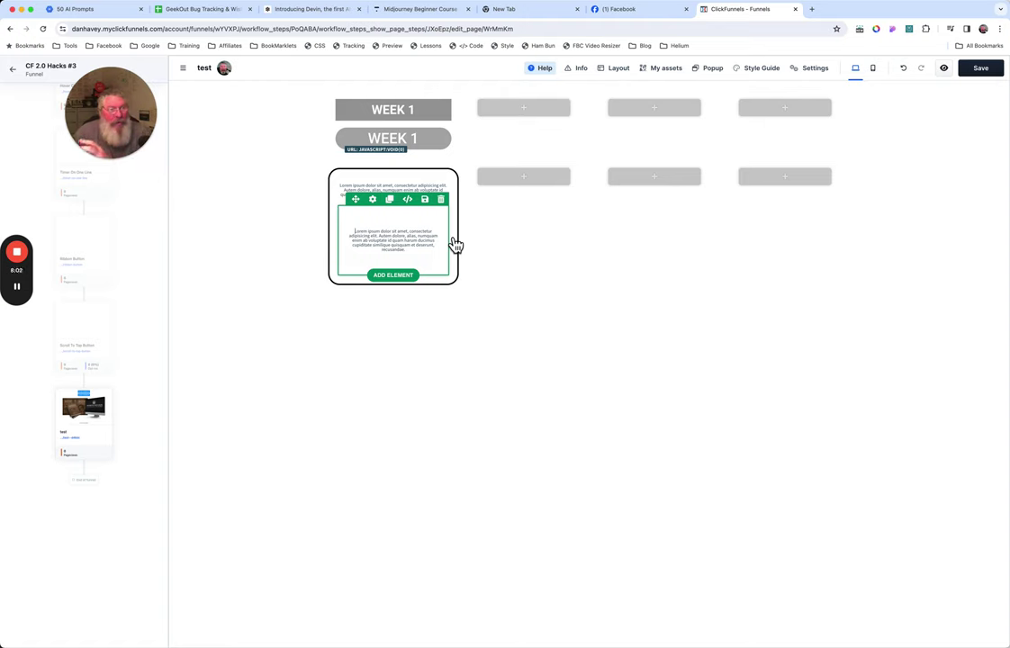
{"action": "left_click", "coordinate": [421, 237]}
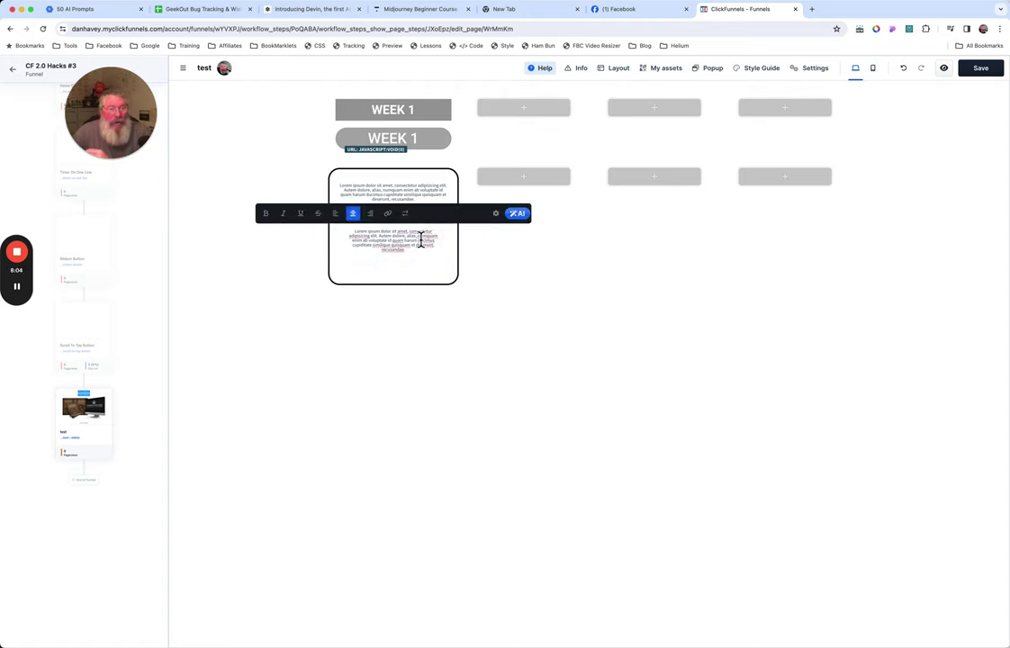
{"action": "left_click", "coordinate": [507, 226]}
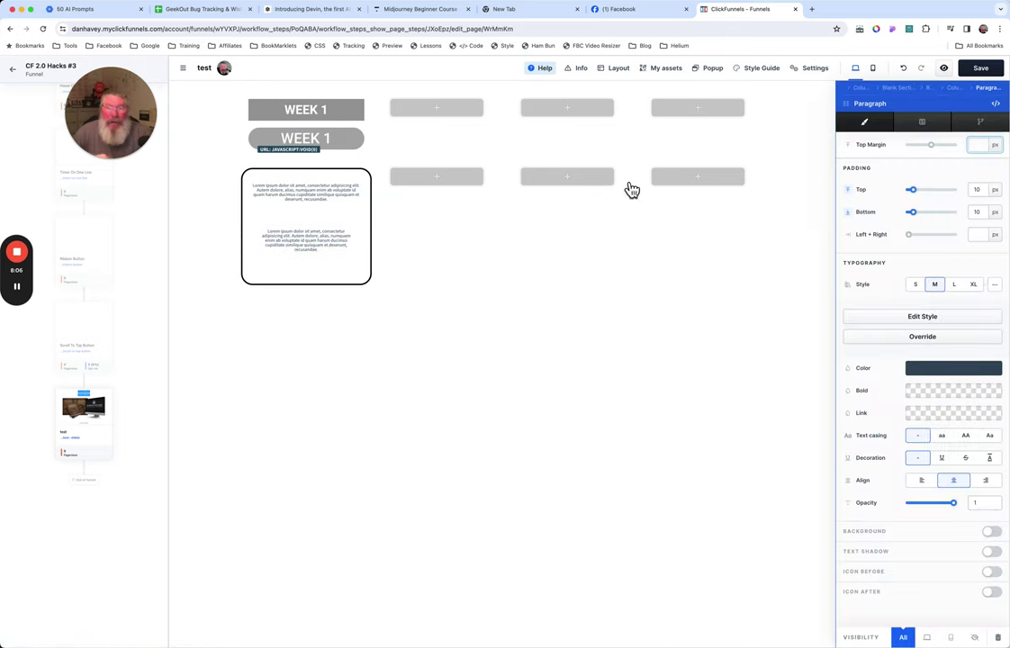
{"action": "left_click", "coordinate": [938, 93]}
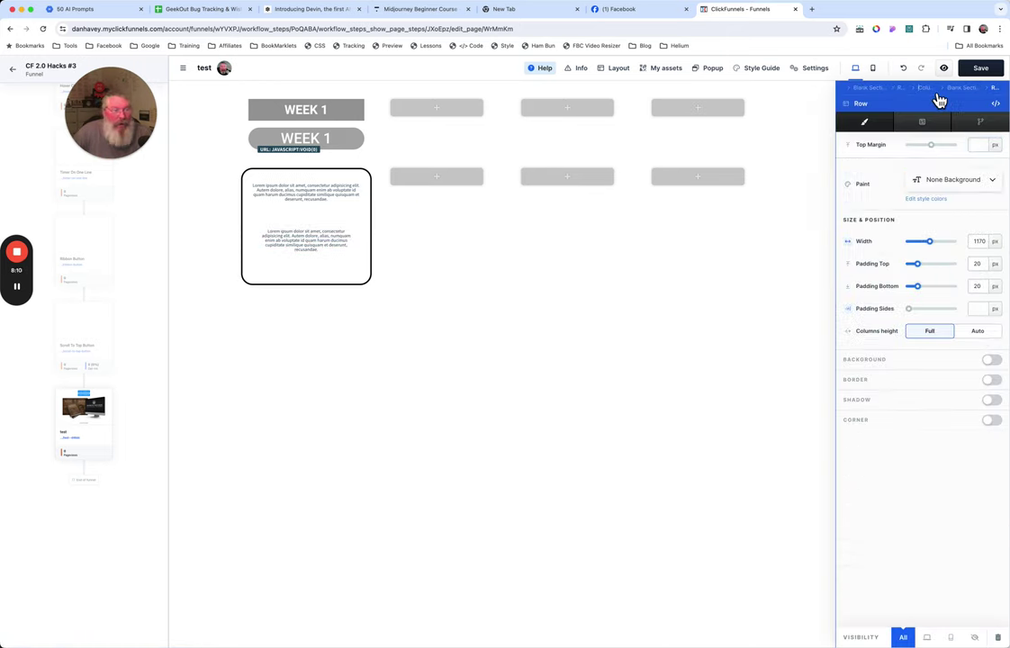
{"action": "key", "text": "Escape"}
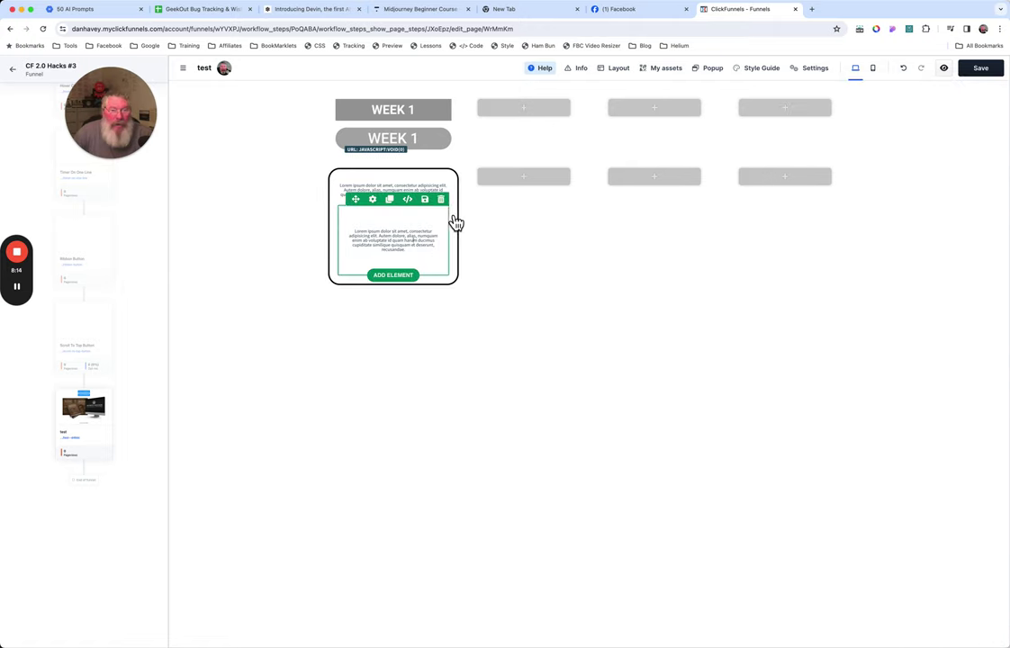
Remove the side padding of the section nested inside the bordered column.
{"action": "left_click", "coordinate": [383, 210]}
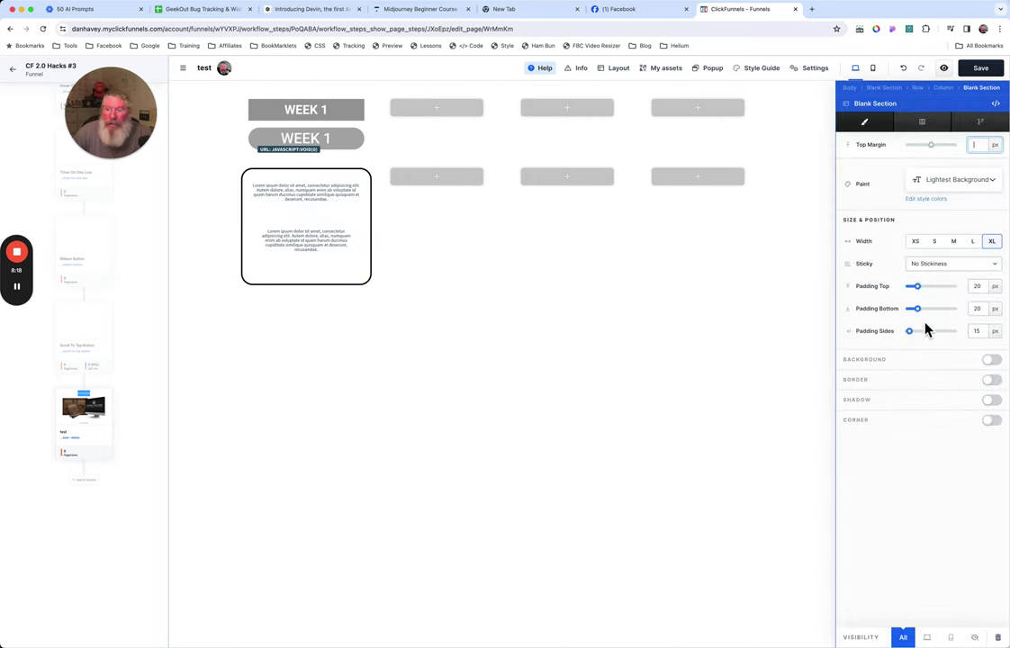
{"action": "left_click_drag", "start_coordinate": [916, 334], "coordinate": [903, 344]}
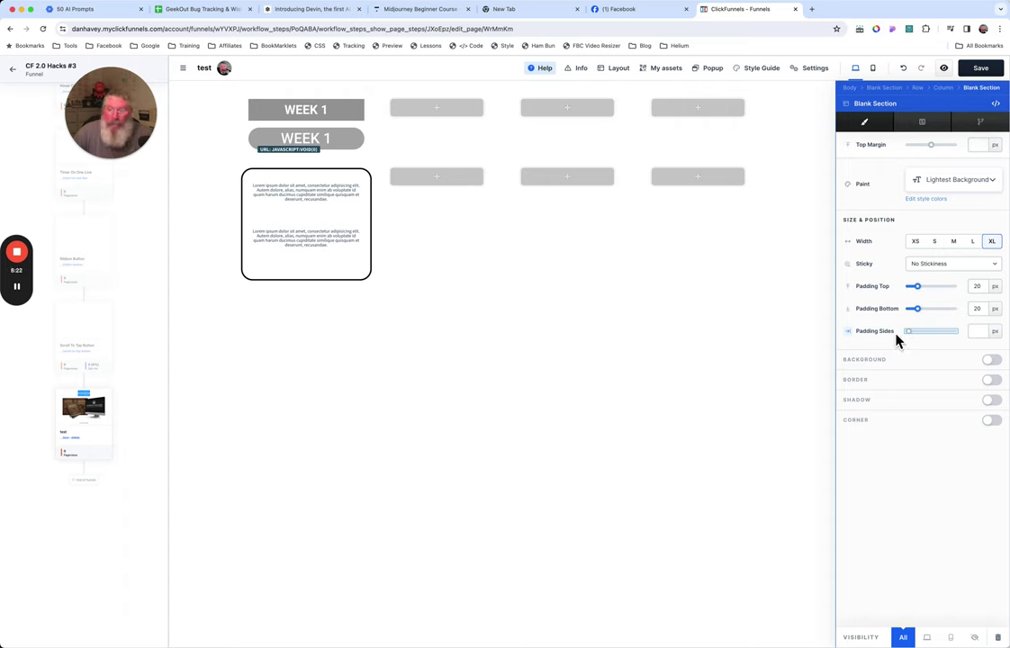
Enable the background of the section nested in the bordered column and set its color to light grey bebebe.
{"action": "left_click", "coordinate": [997, 361]}
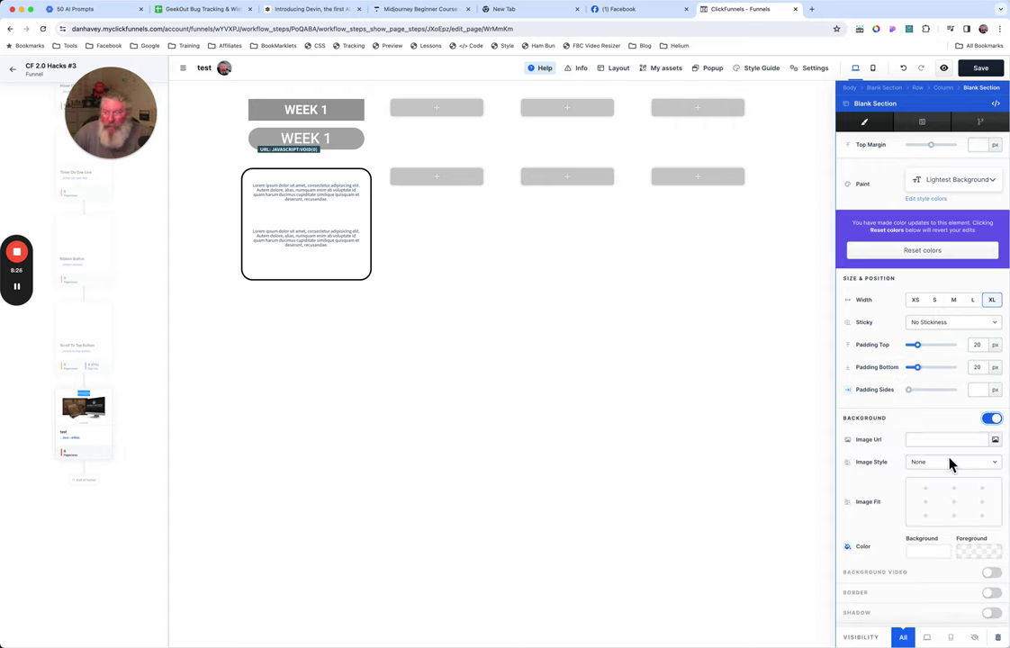
{"action": "scroll", "coordinate": [951, 465], "scroll_direction": "down", "scroll_amount": 1}
{"action": "left_click", "coordinate": [943, 540]}
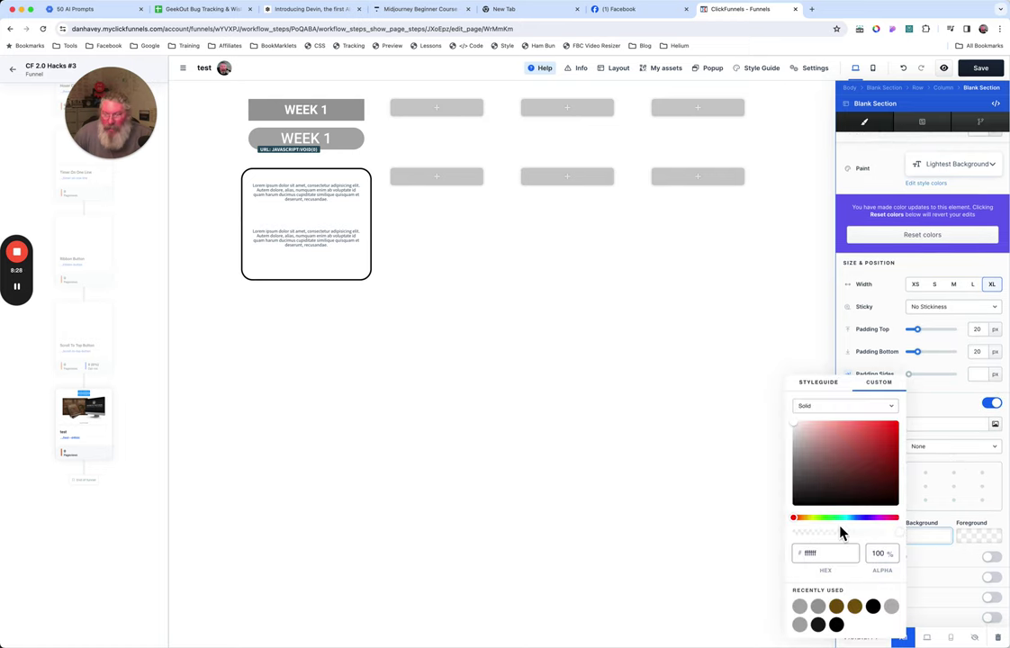
{"action": "left_click_drag", "start_coordinate": [802, 437], "coordinate": [799, 452]}
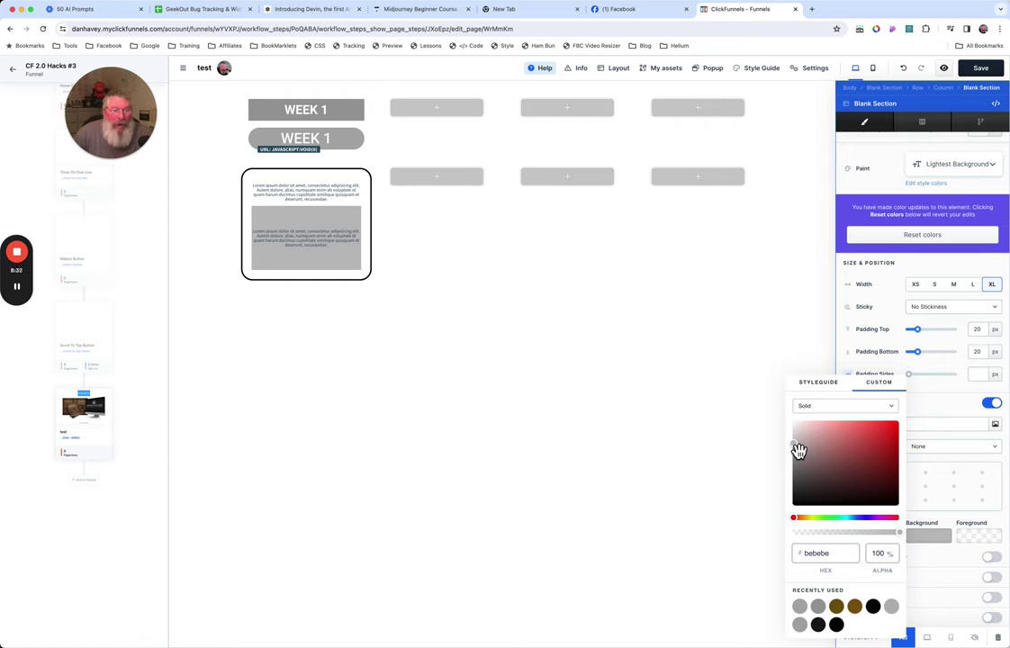
{"action": "left_click", "coordinate": [935, 413]}
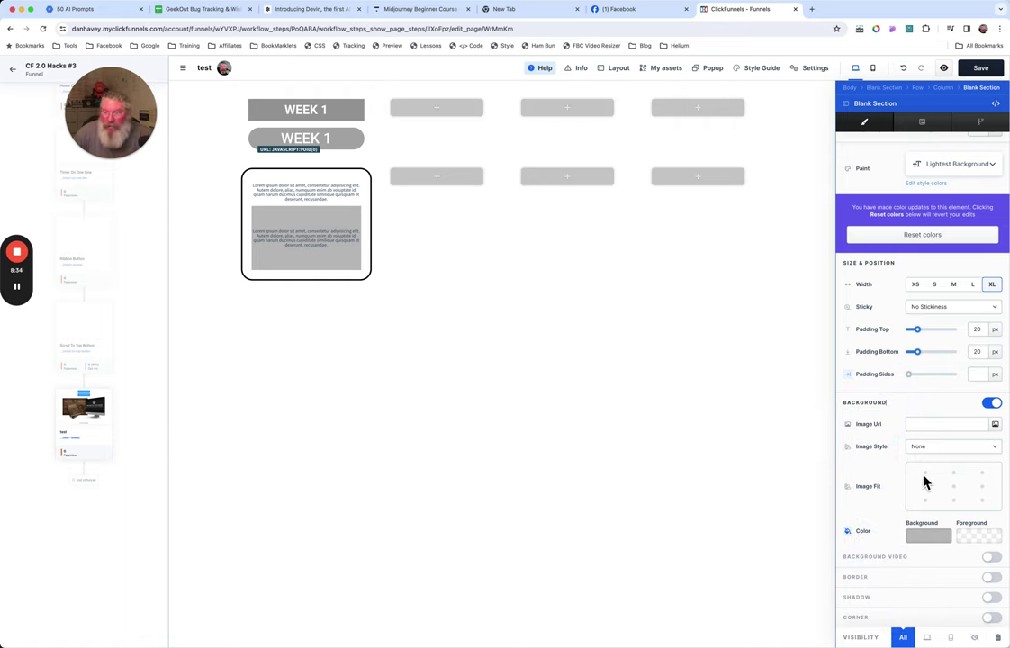
Enable corner rounding on the nested grey section and set all corners to 25 px.
{"action": "left_click", "coordinate": [992, 618]}
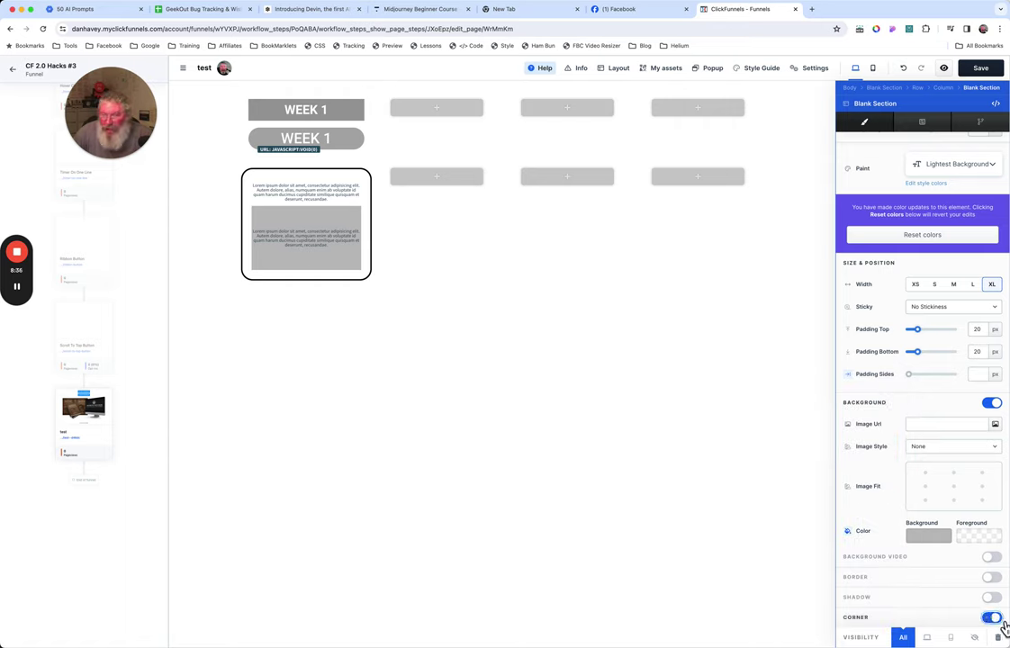
{"action": "scroll", "coordinate": [983, 565], "scroll_direction": "down", "scroll_amount": 2}
{"action": "left_click", "coordinate": [982, 588]}
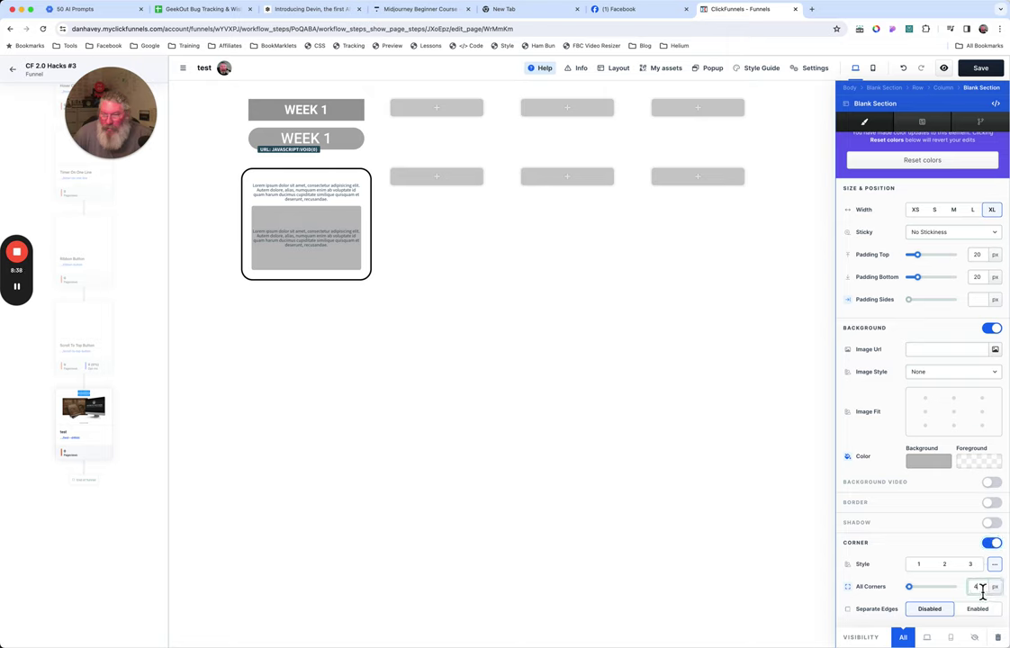
{"action": "type", "text": "15"}
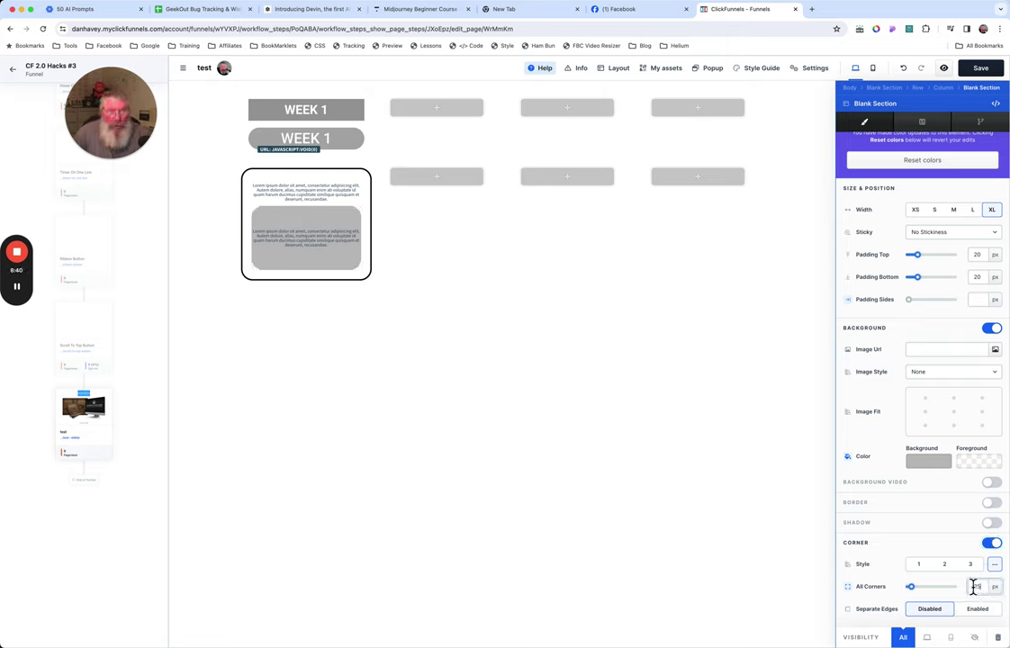
Compare with the reference table on Facebook and set the nested grey section's side, bottom and top padding to 10 px in ClickFunnels.
{"action": "left_click", "coordinate": [647, 11]}
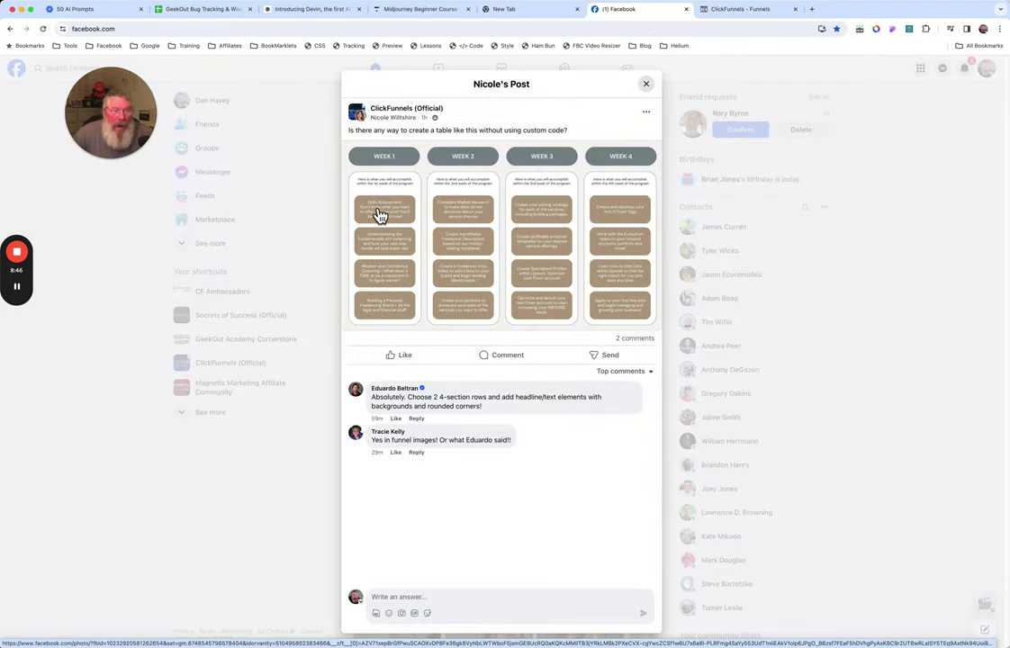
{"action": "left_click", "coordinate": [737, 10]}
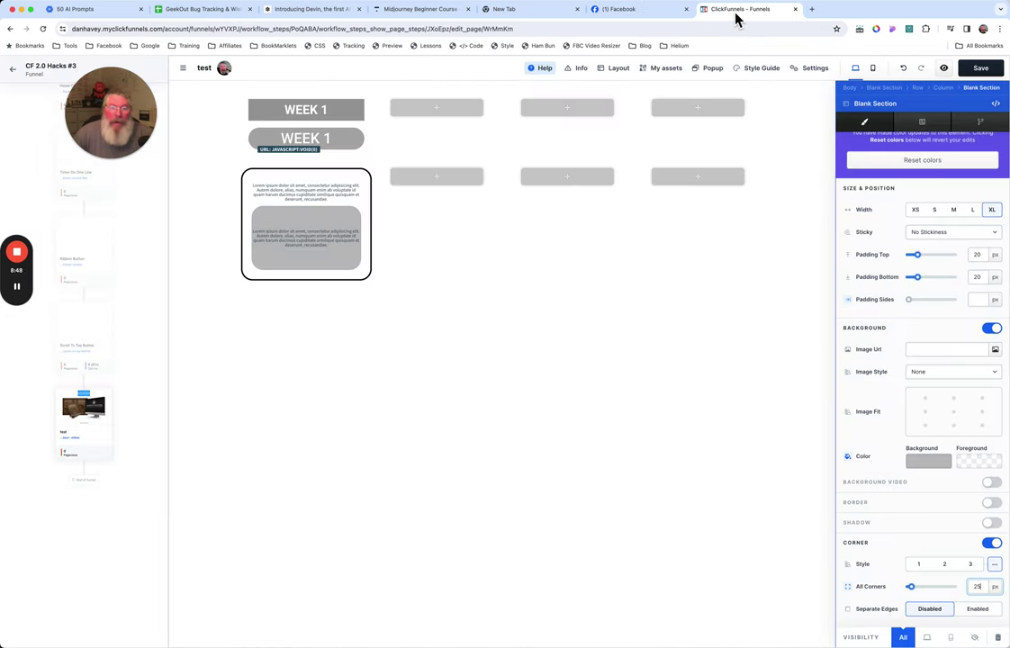
{"action": "left_click", "coordinate": [343, 250]}
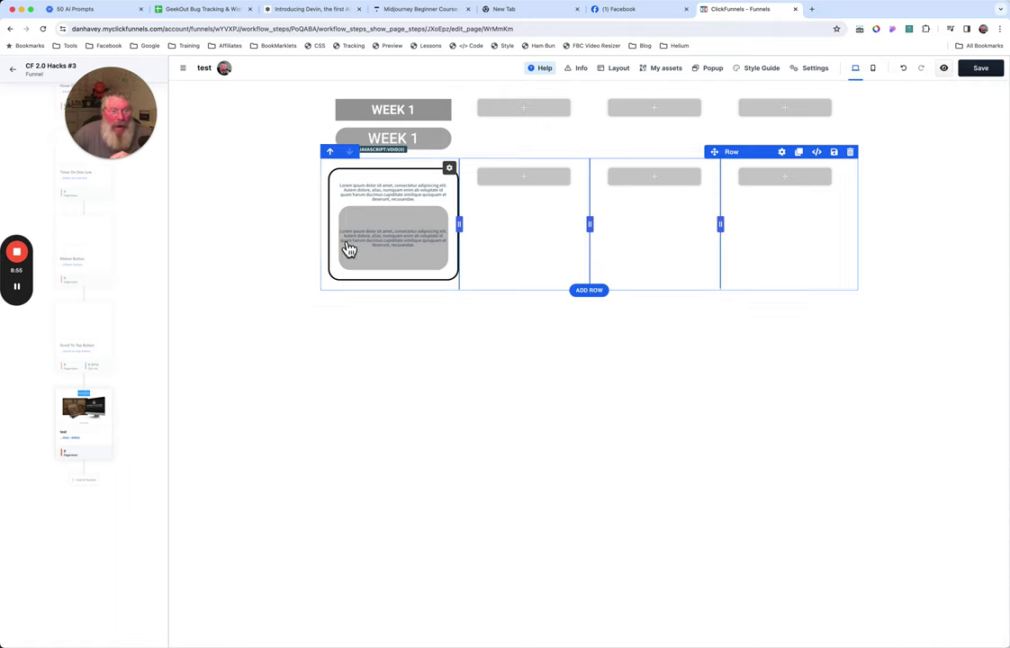
{"action": "left_click", "coordinate": [382, 215]}
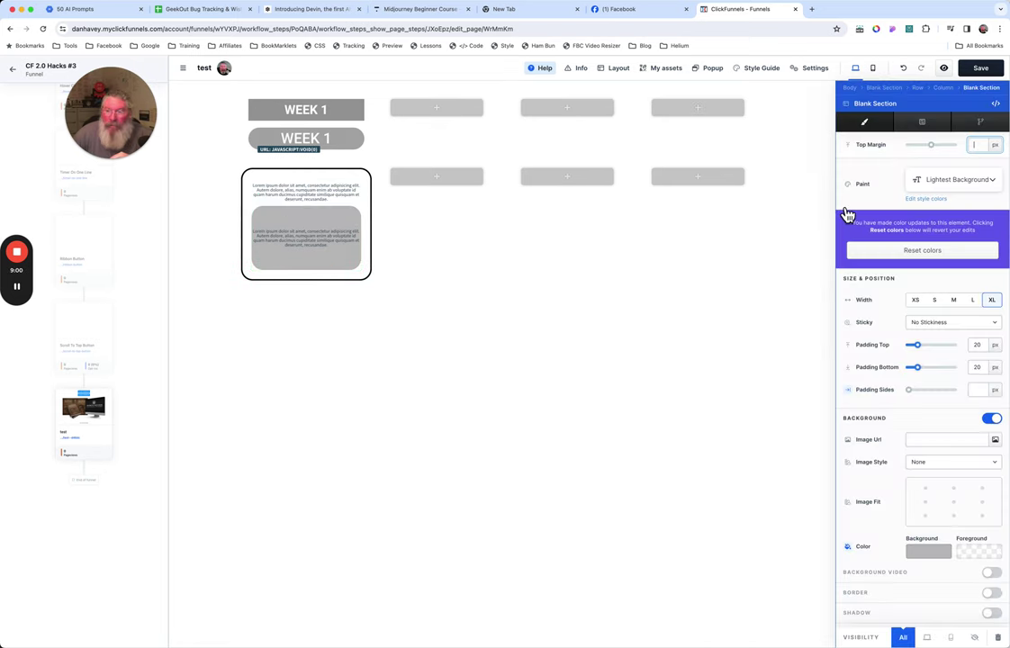
{"action": "left_click", "coordinate": [916, 393]}
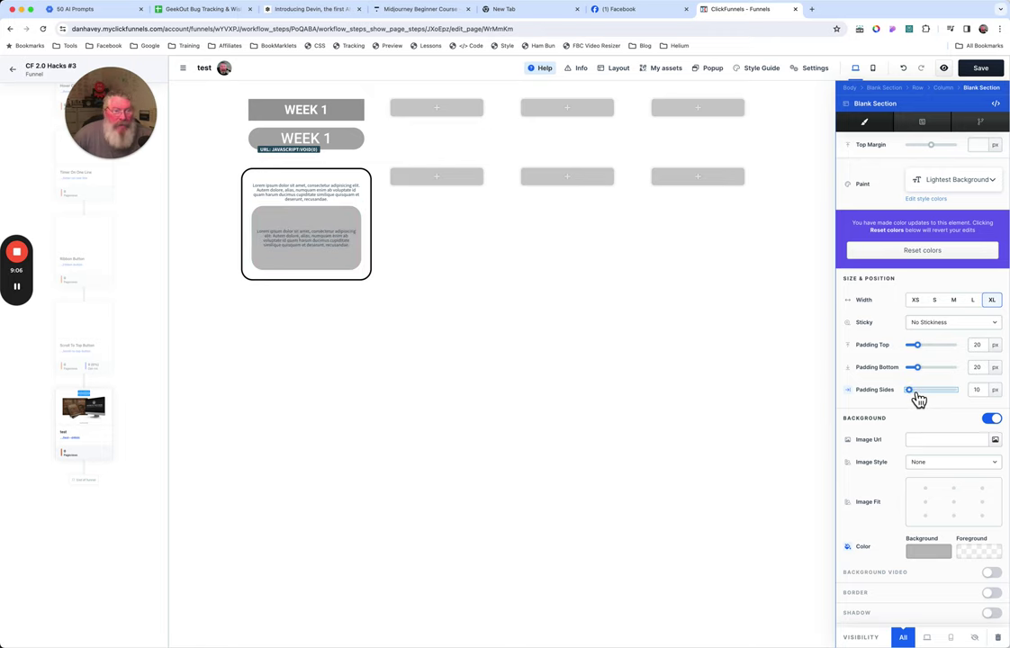
{"action": "left_click", "coordinate": [659, 16]}
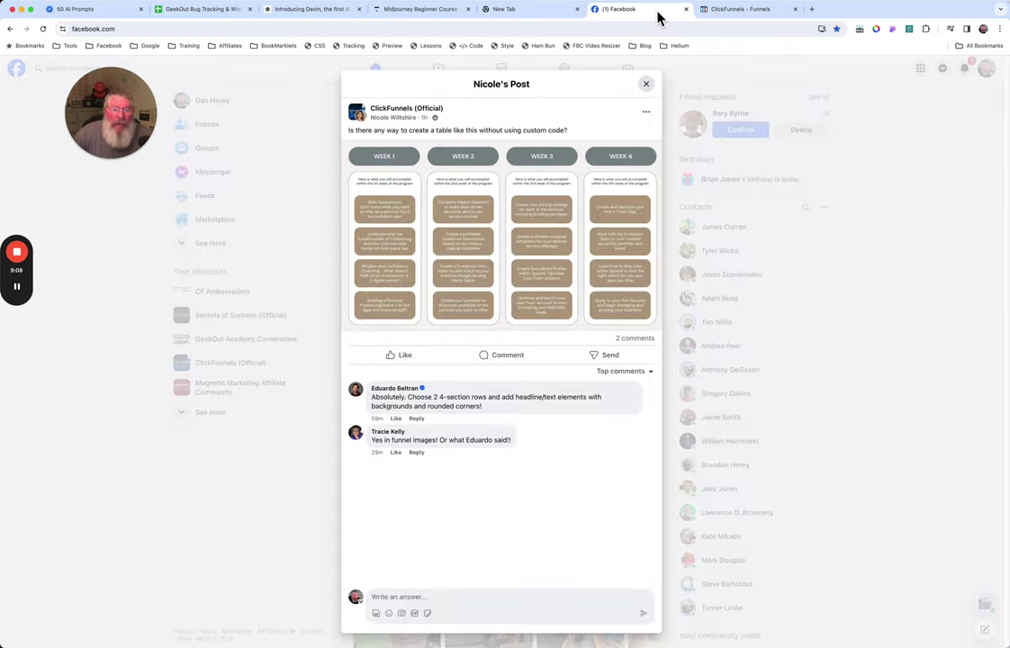
{"action": "left_click", "coordinate": [724, 11]}
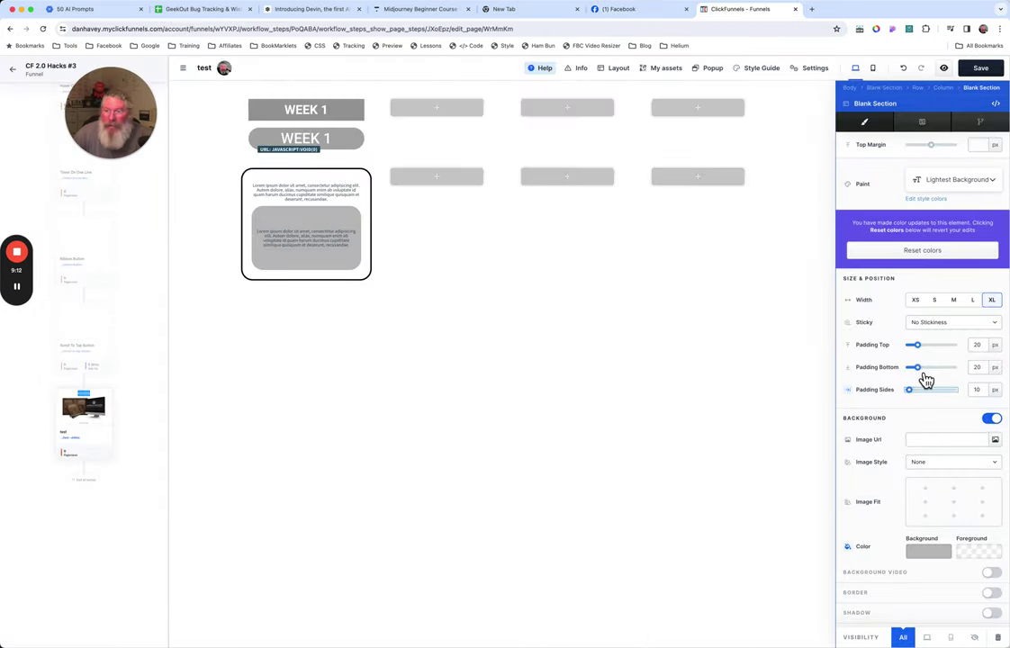
{"action": "mouse_move", "coordinate": [926, 380]}
{"action": "left_mouse_down"}
{"action": "mouse_move", "coordinate": [914, 378]}
{"action": "mouse_move", "coordinate": [923, 376]}
{"action": "left_mouse_up"}
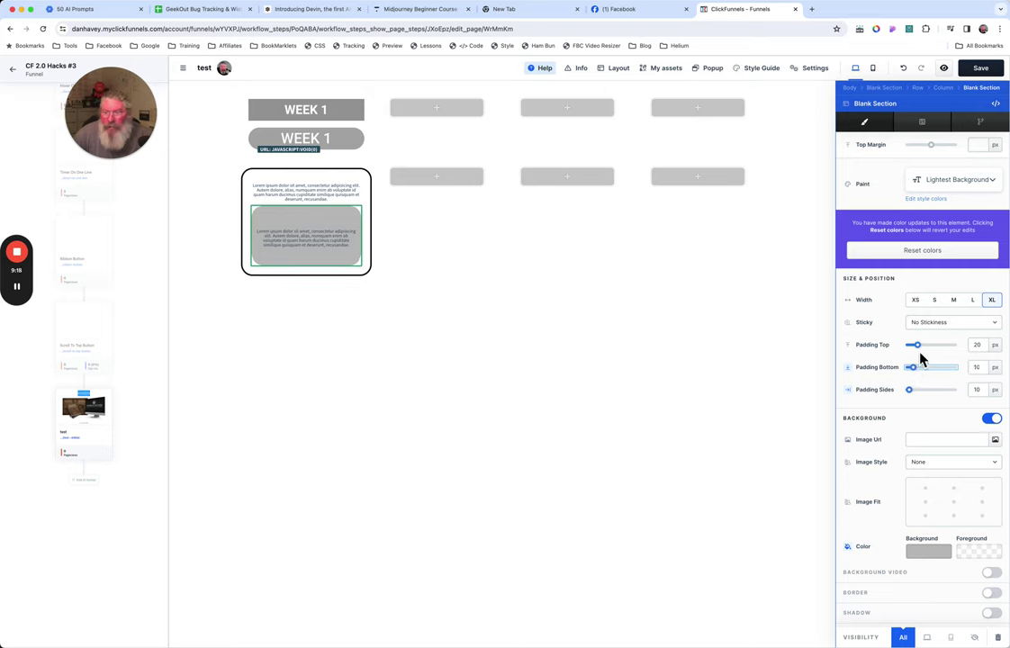
{"action": "left_click", "coordinate": [923, 349]}
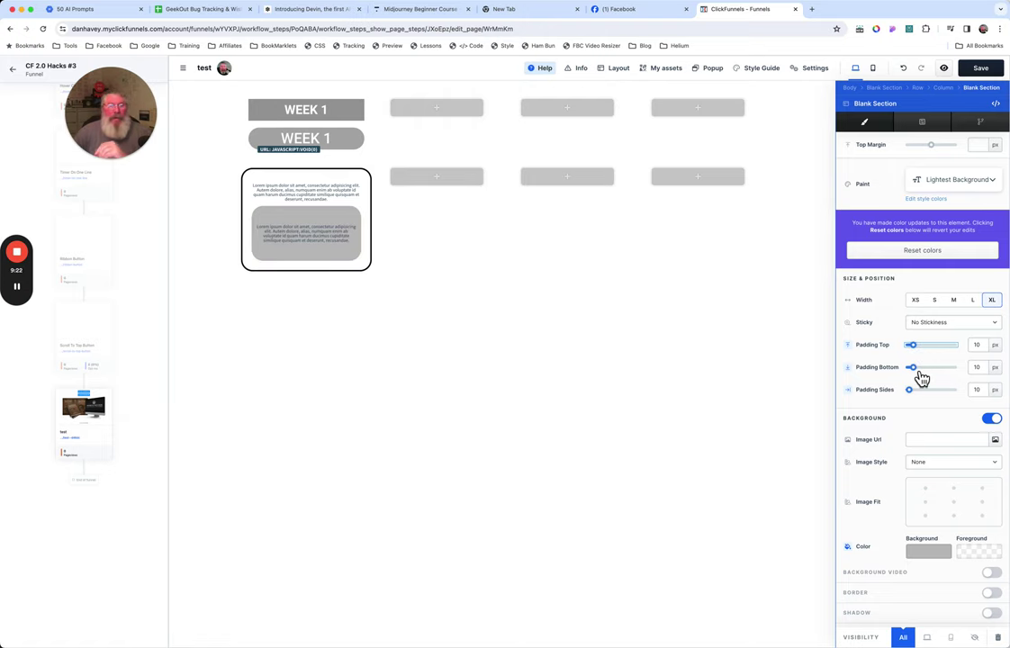
Remove the top and bottom padding of the row inside the nested grey section.
{"action": "left_click", "coordinate": [339, 241]}
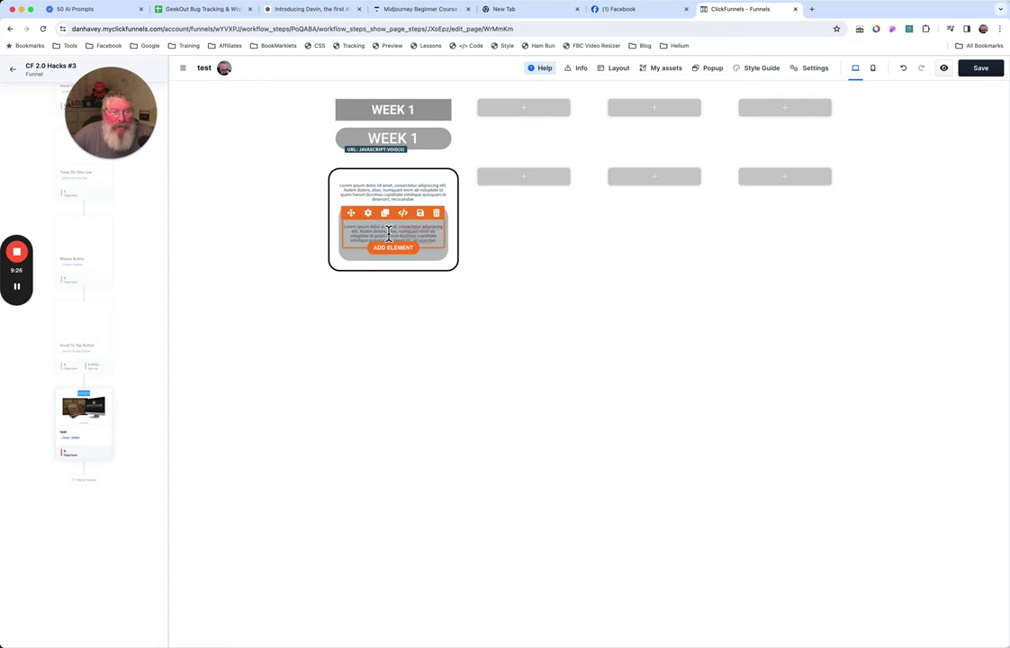
{"action": "left_click", "coordinate": [389, 233]}
{"action": "left_click", "coordinate": [509, 214]}
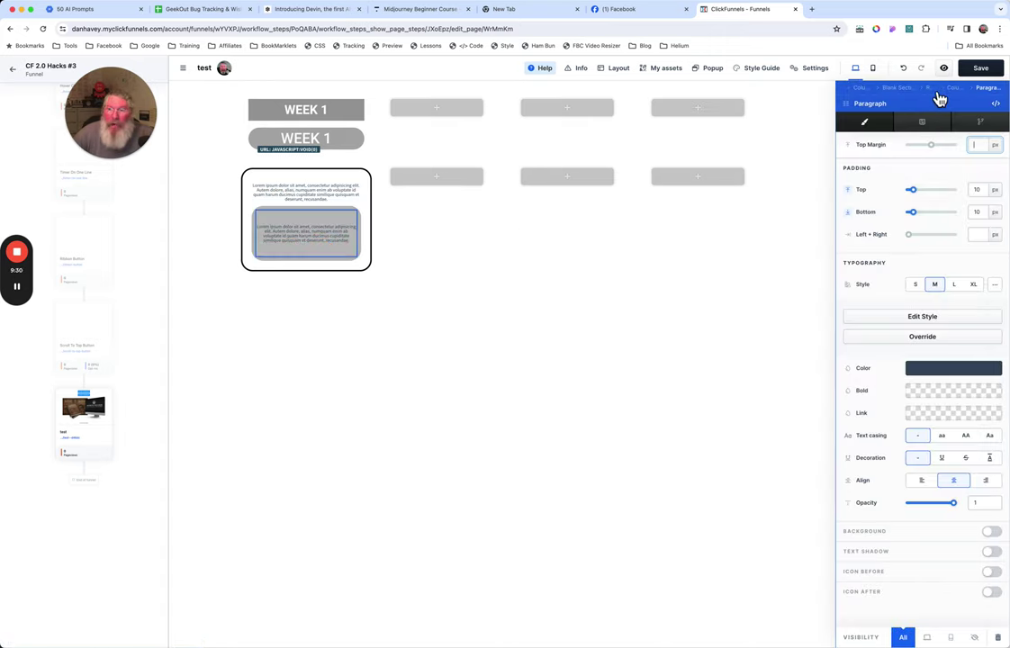
{"action": "left_click", "coordinate": [938, 94]}
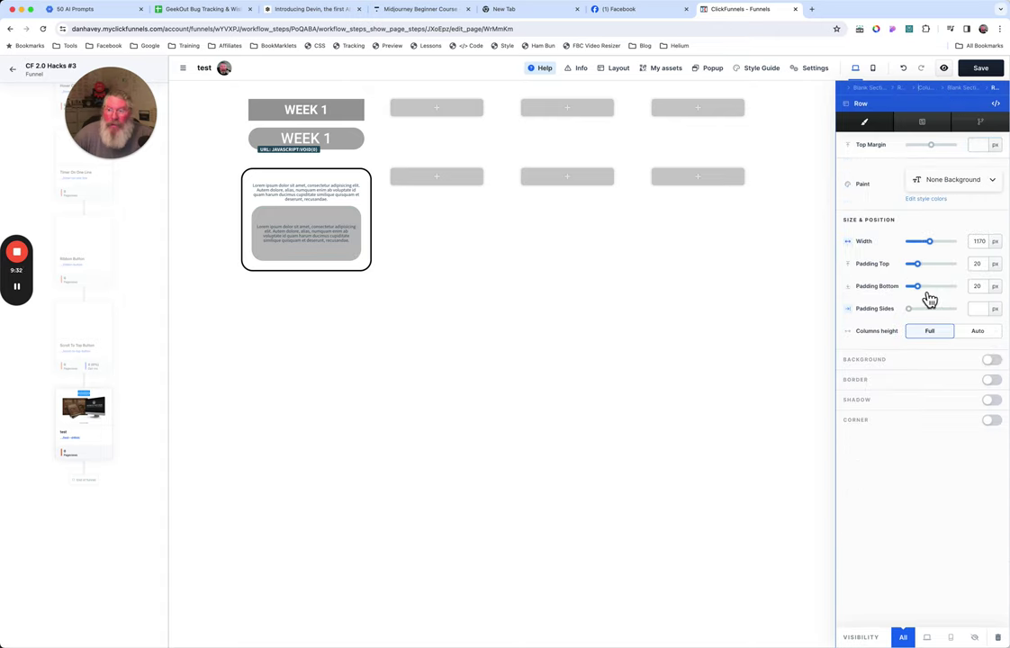
{"action": "mouse_move", "coordinate": [916, 287]}
{"action": "left_mouse_down"}
{"action": "mouse_move", "coordinate": [909, 294]}
{"action": "mouse_move", "coordinate": [913, 275]}
{"action": "left_mouse_up"}
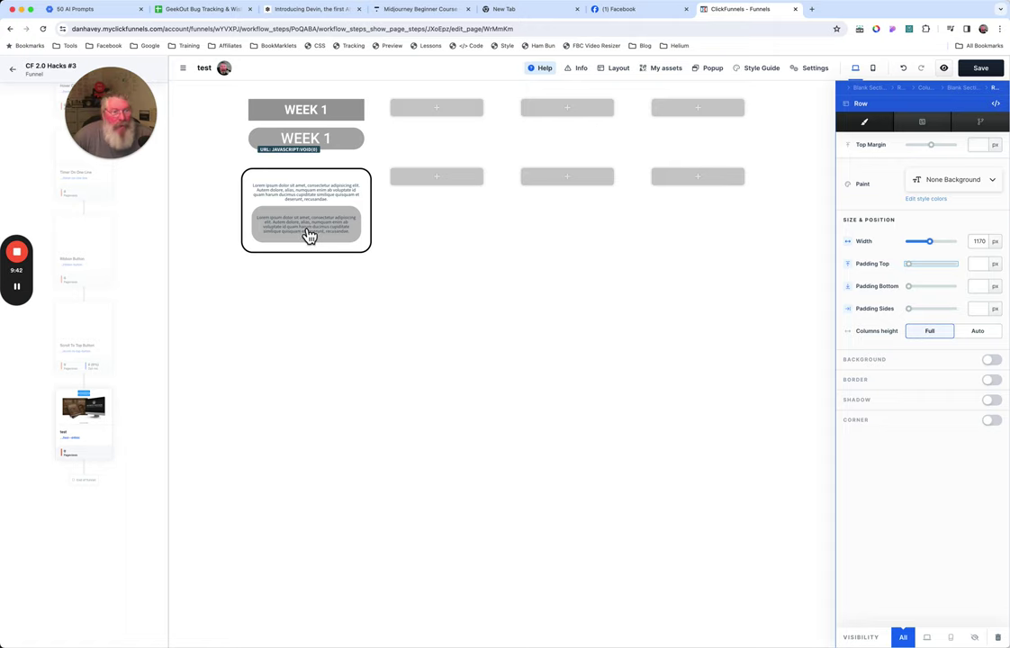
{"action": "key", "text": "Escape"}
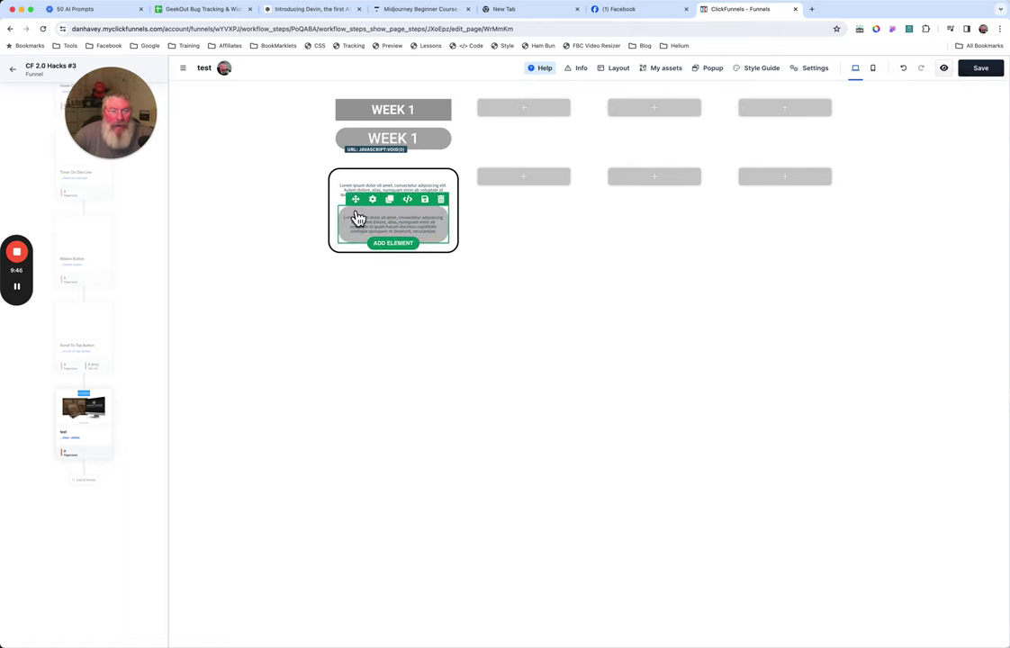
Set the nested grey section's side padding to 15 px.
{"action": "left_click", "coordinate": [377, 216]}
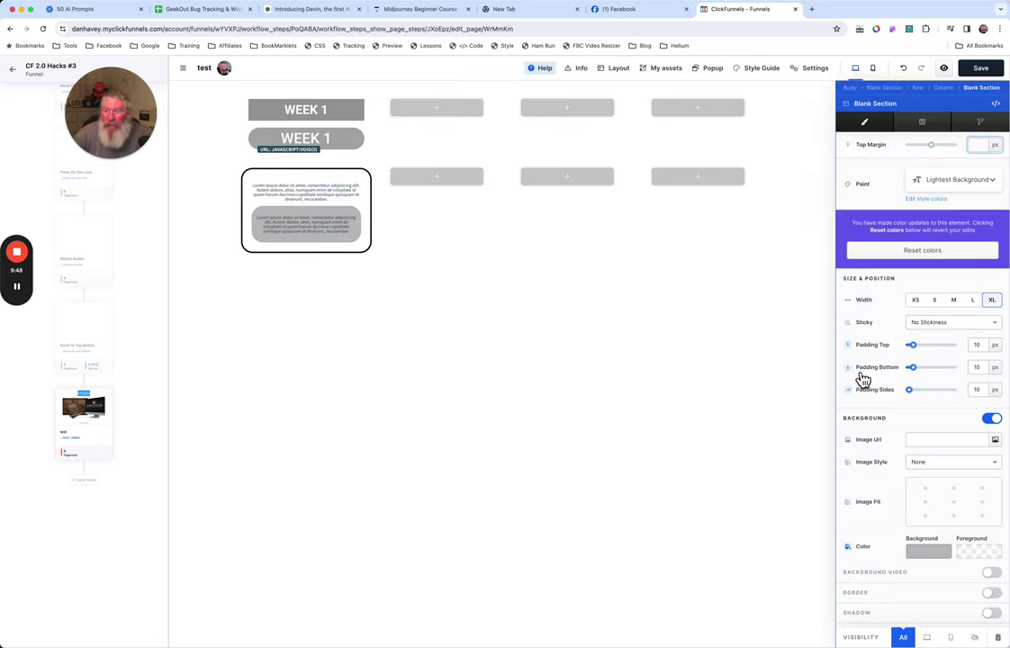
{"action": "left_click", "coordinate": [980, 390]}
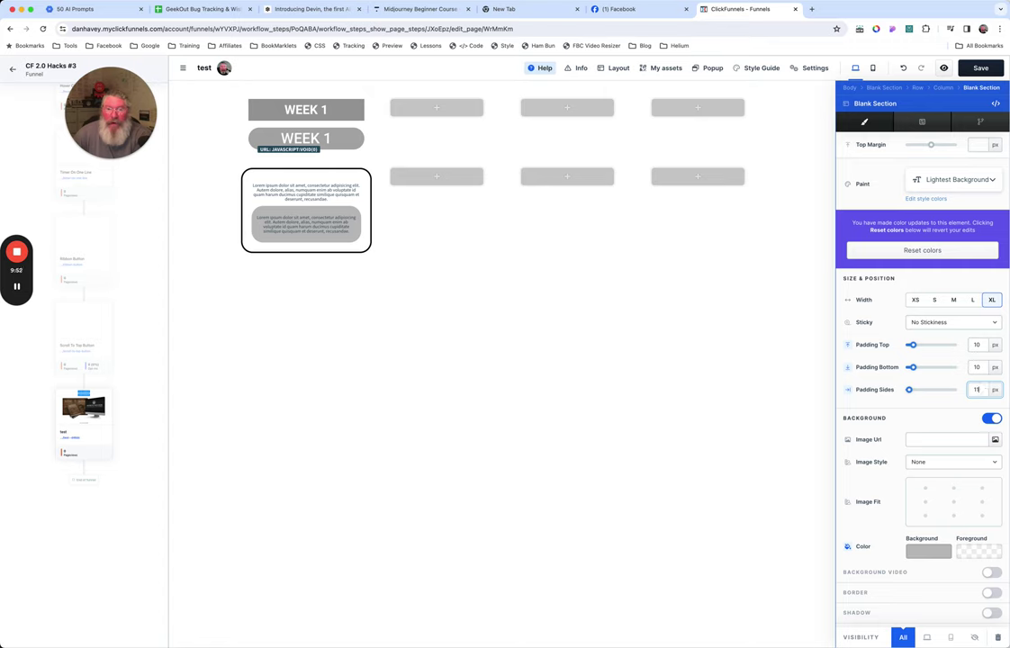
{"action": "type", "text": "2"}
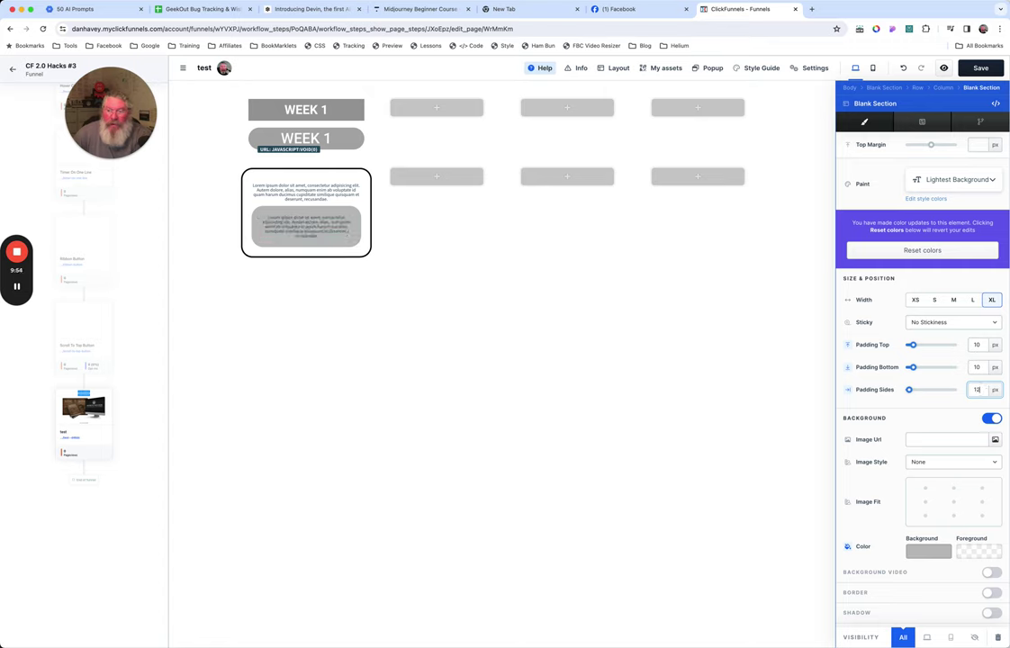
{"action": "key", "text": "Up"}
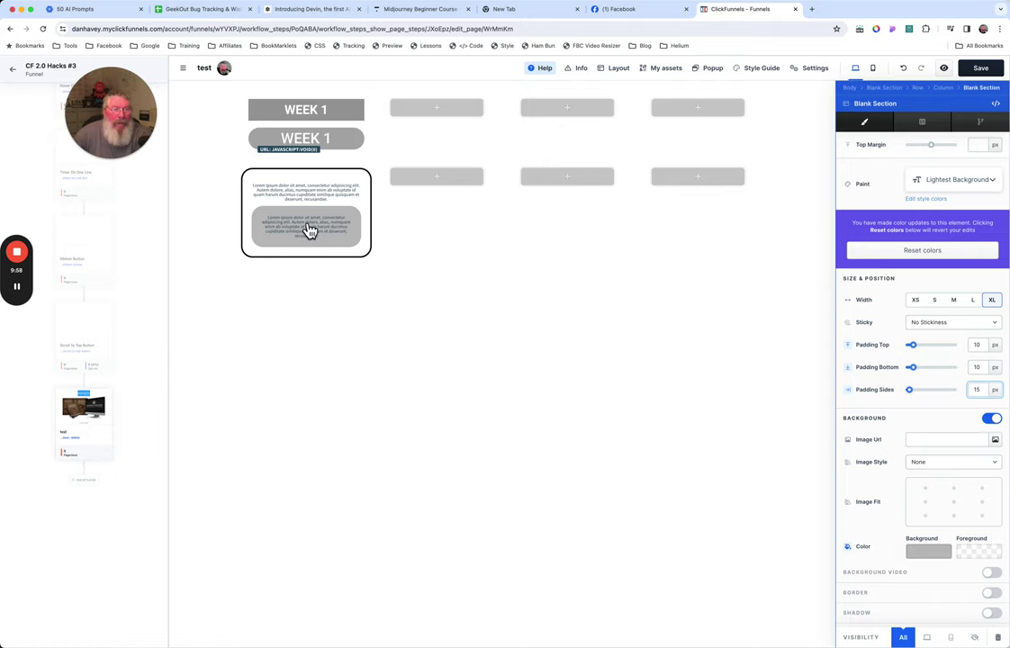
Clone the nested grey section twice within the bordered column.
{"action": "left_click", "coordinate": [304, 282]}
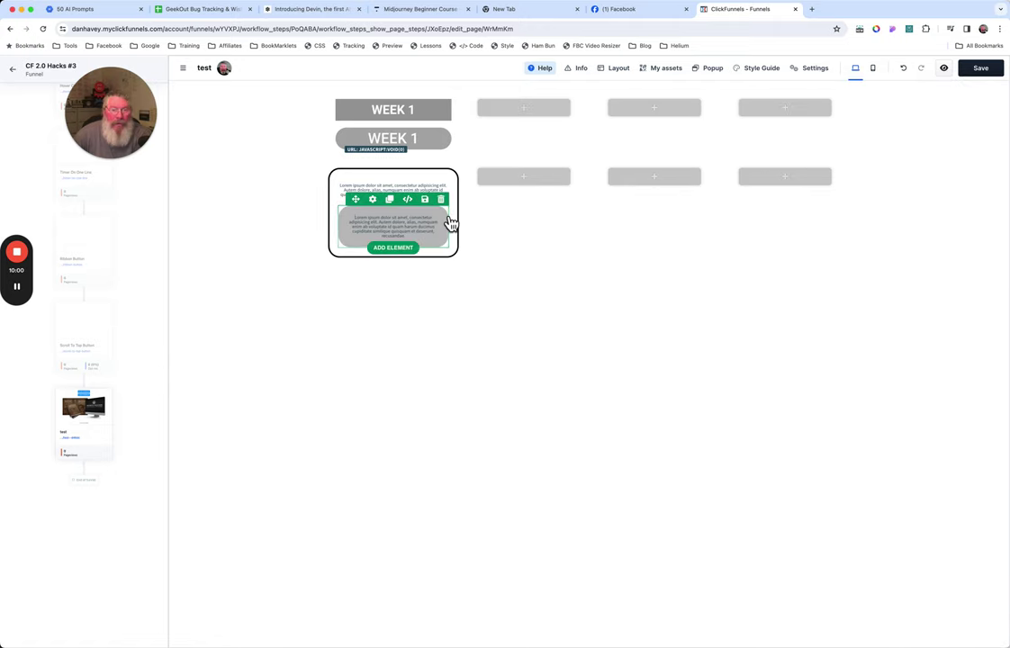
{"action": "left_click", "coordinate": [390, 200]}
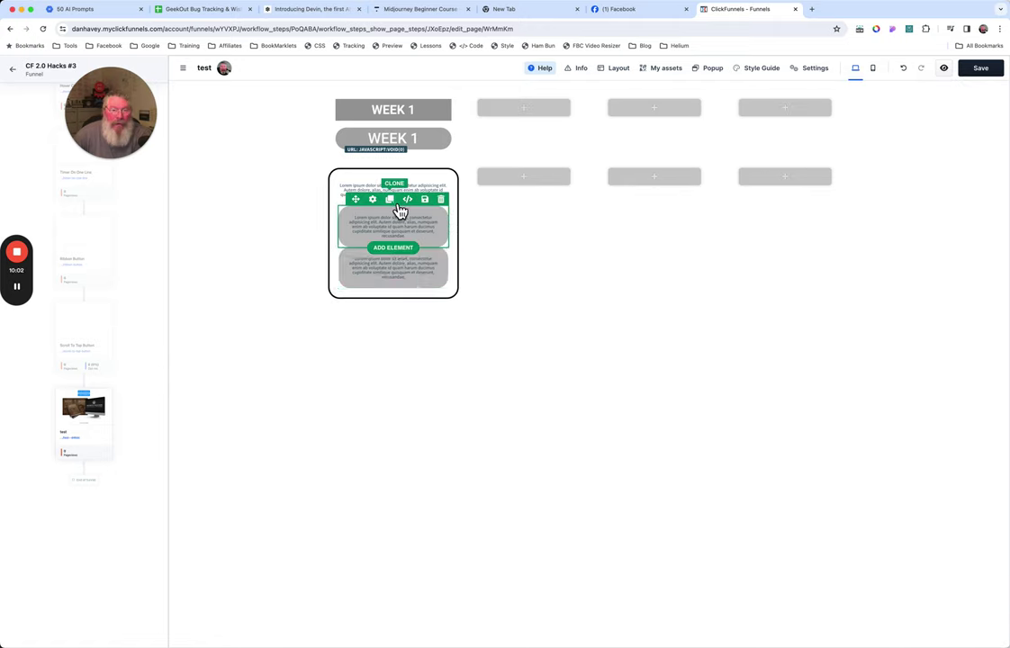
{"action": "left_click", "coordinate": [399, 207]}
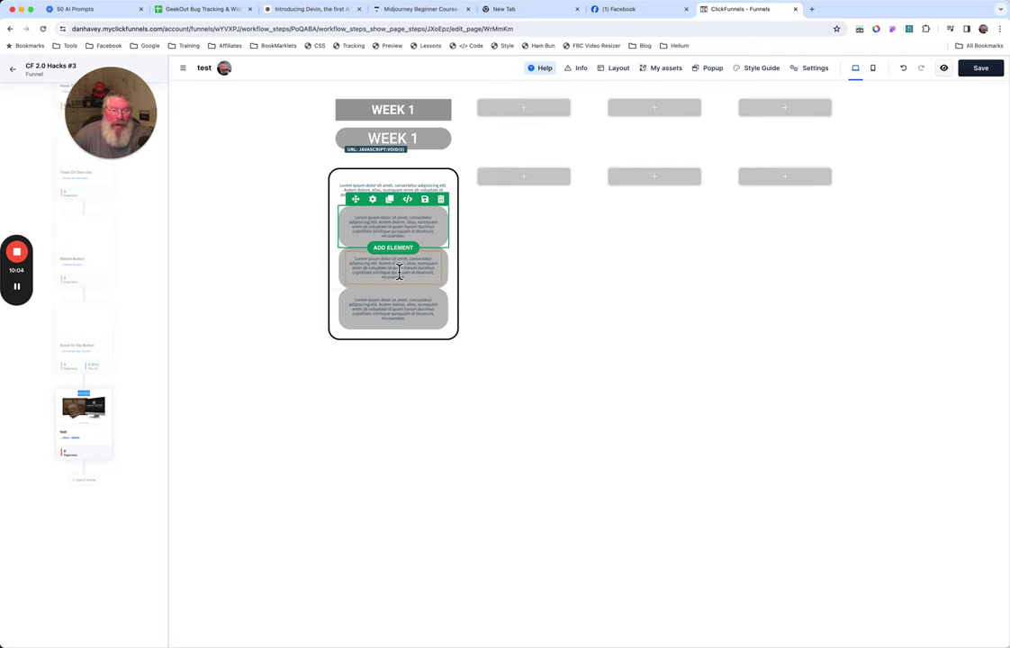
Set the top margin of the second and third grey sections to 15 px each.
{"action": "left_click", "coordinate": [452, 265]}
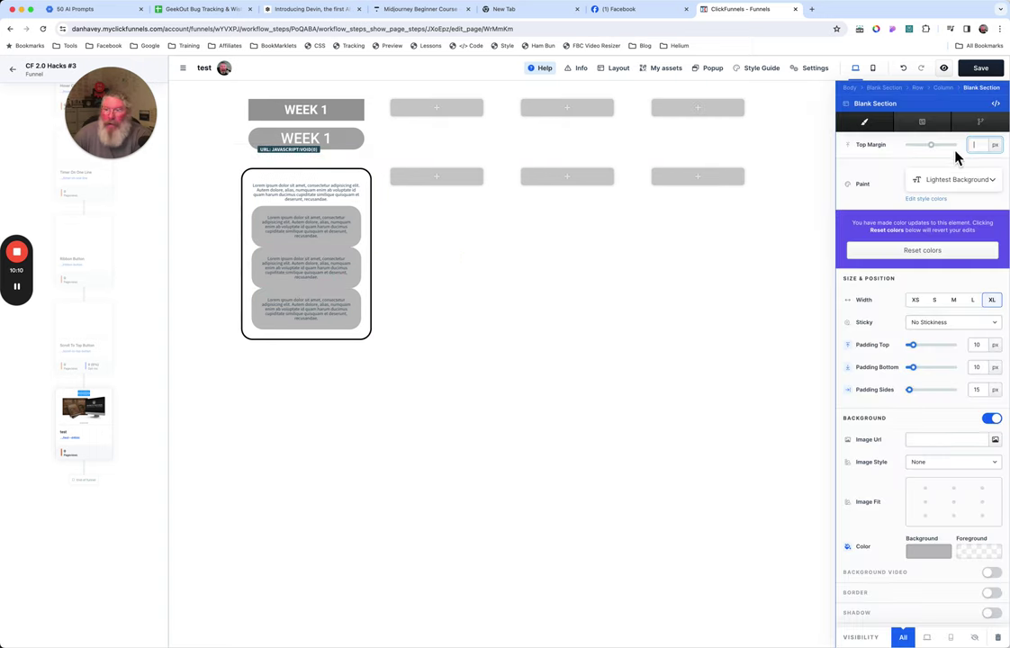
{"action": "left_click_drag", "start_coordinate": [941, 157], "coordinate": [943, 155]}
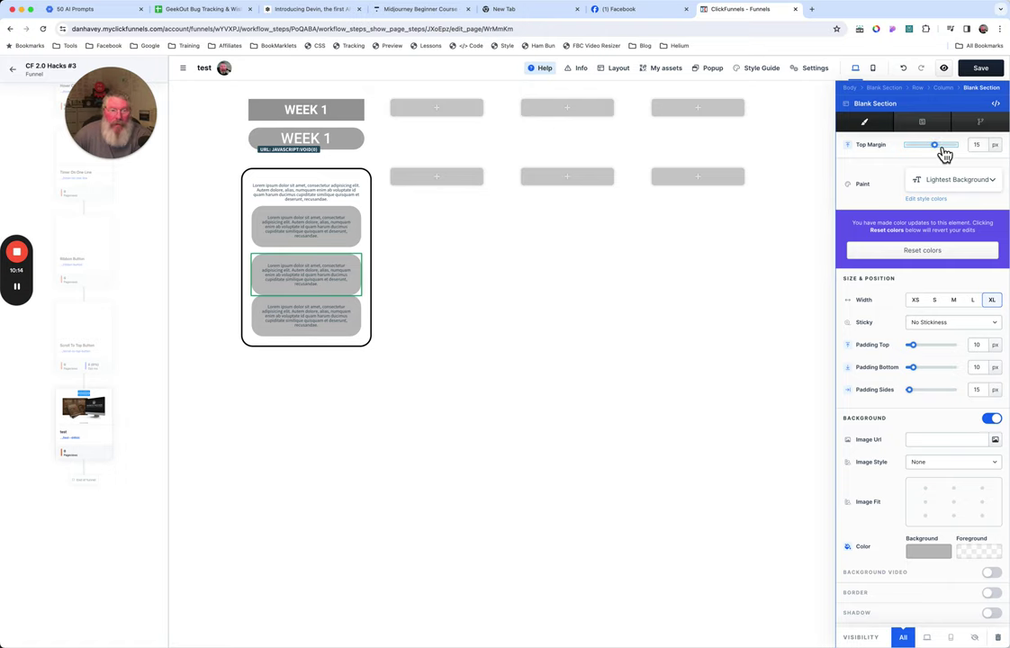
{"action": "left_click", "coordinate": [375, 315]}
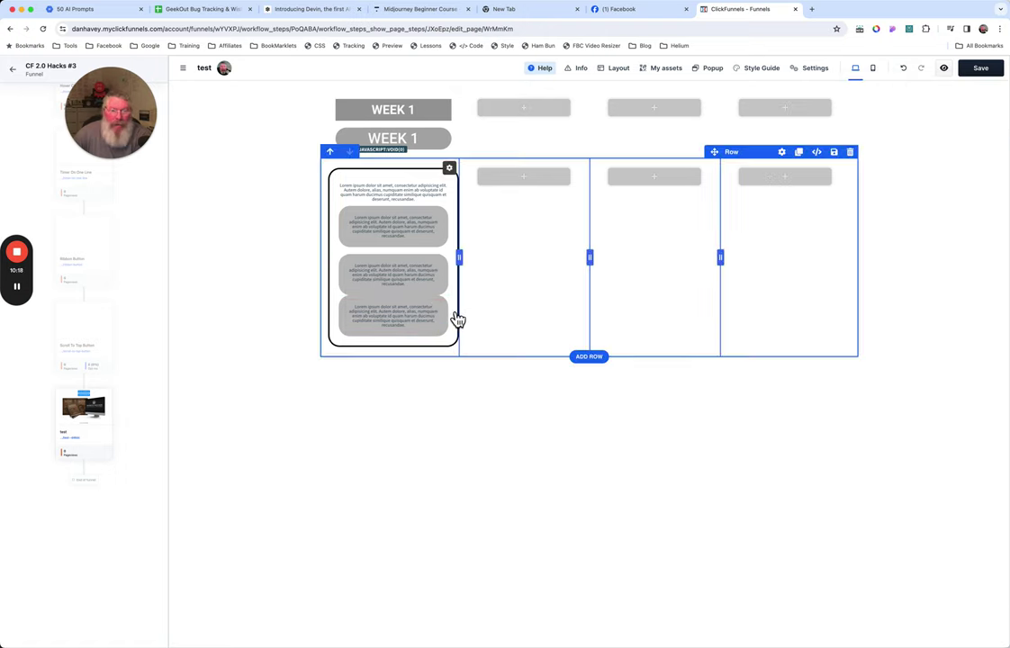
{"action": "left_click", "coordinate": [458, 318]}
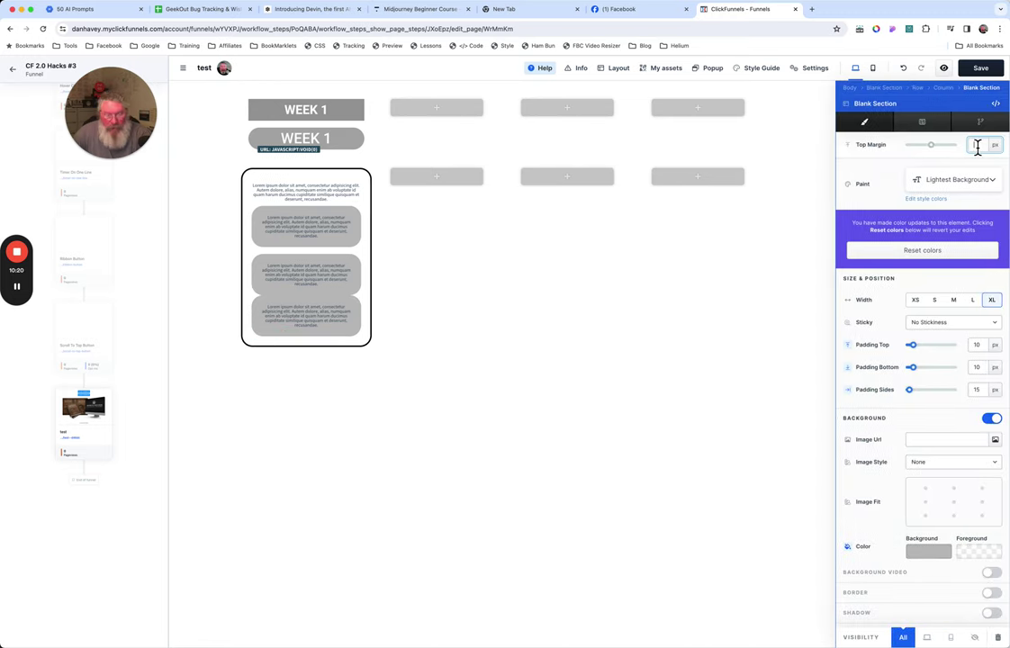
{"action": "type", "text": "15"}
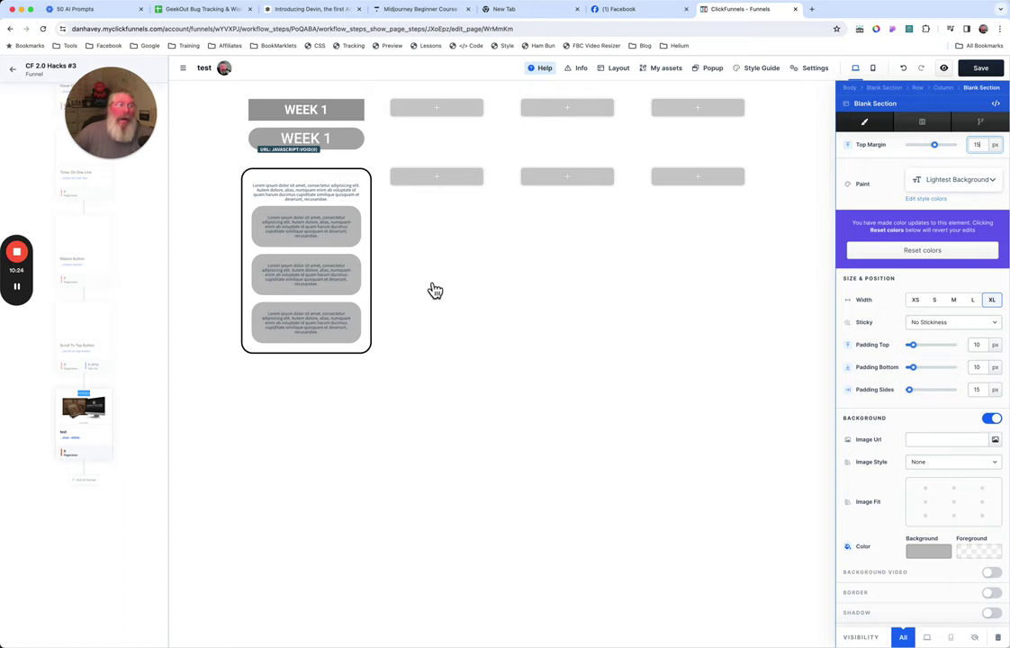
Review the padding, border and corner settings of the first bordered column.
{"action": "left_click", "coordinate": [401, 220]}
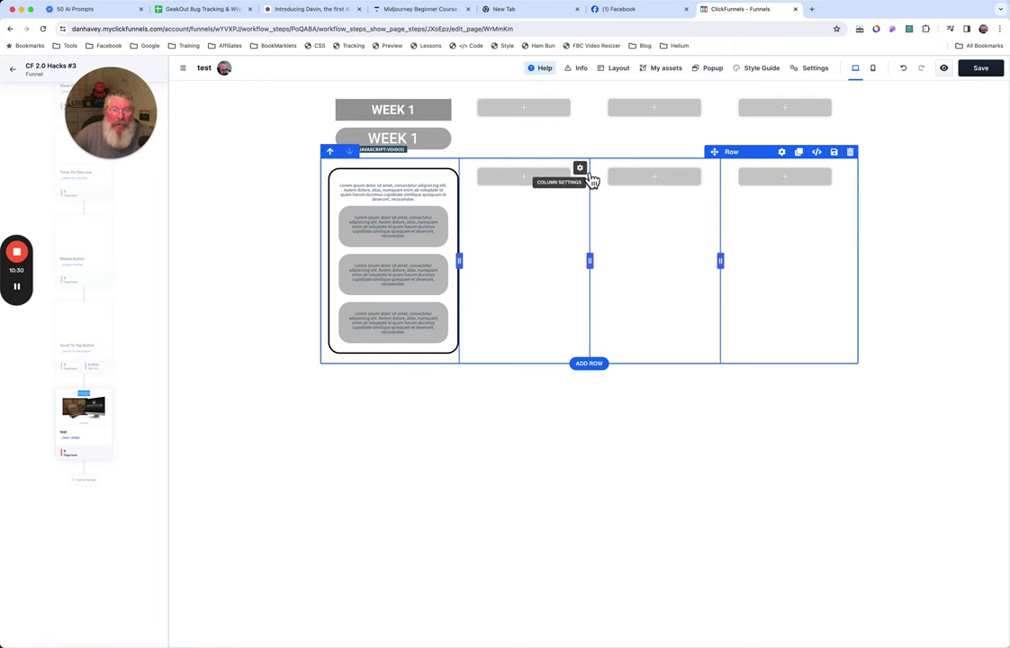
{"action": "left_click", "coordinate": [449, 168]}
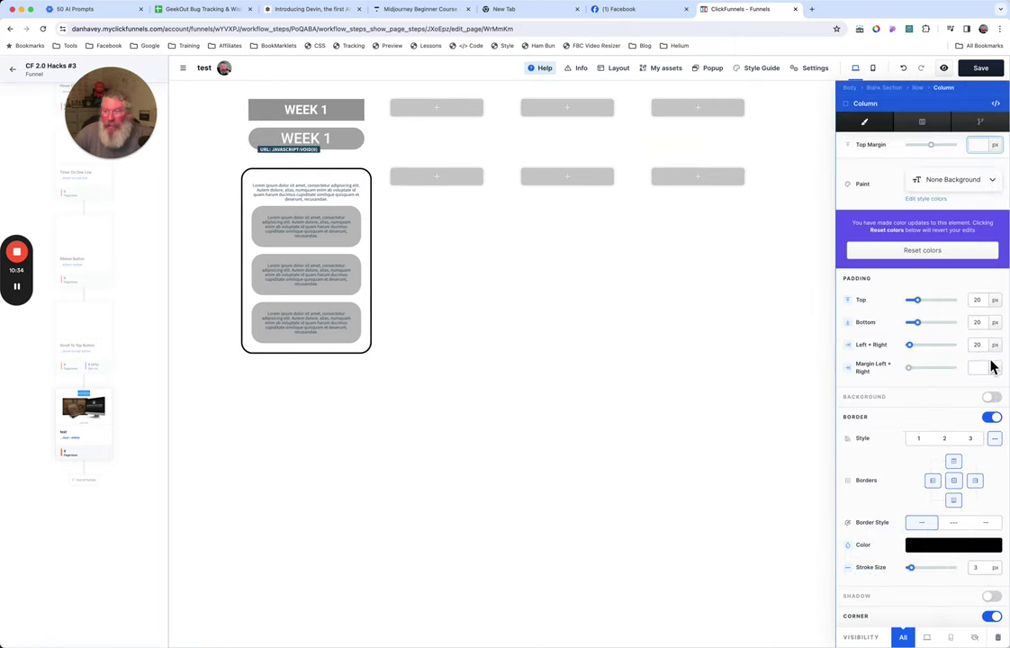
{"action": "scroll", "coordinate": [948, 581], "scroll_direction": "down", "scroll_amount": 2}
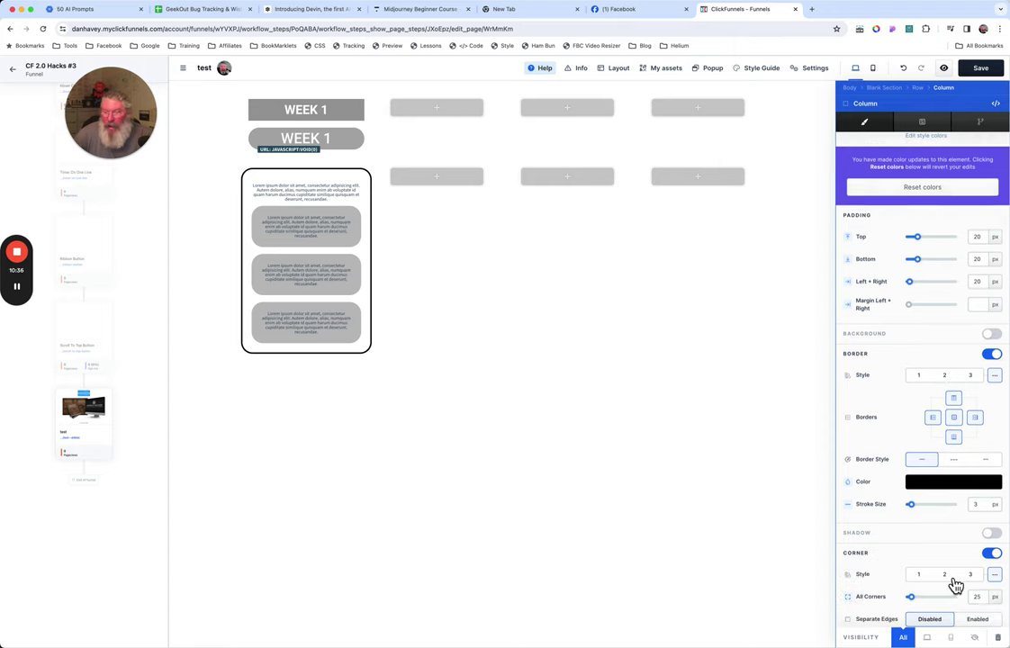
{"action": "left_click", "coordinate": [457, 230]}
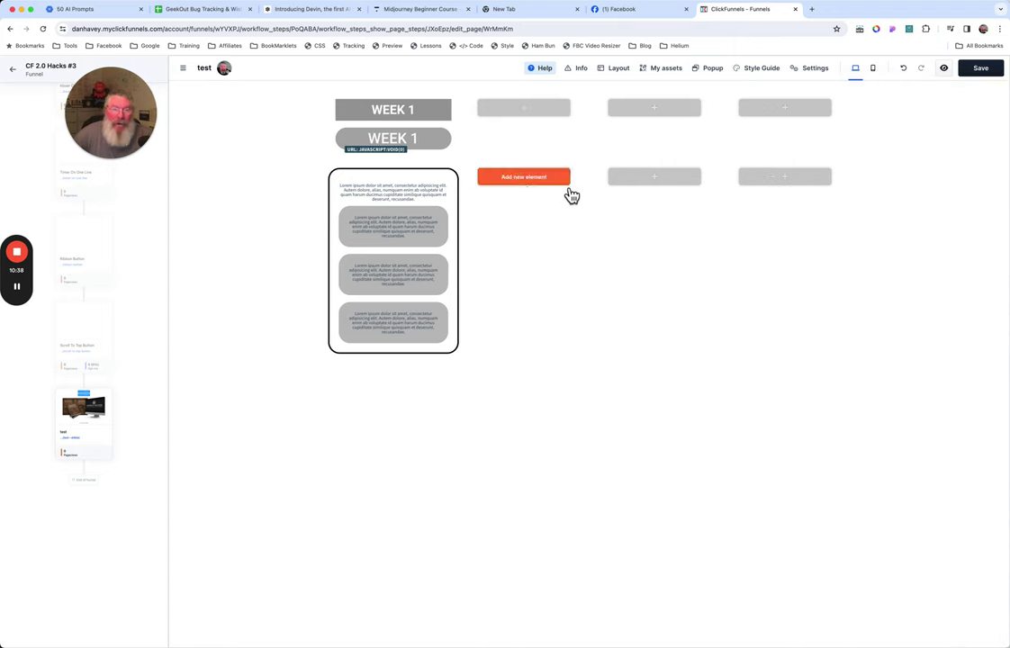
Set the second lower column's top, bottom and left/right padding to 20 px each and remove its left/right margin.
{"action": "left_click", "coordinate": [581, 170]}
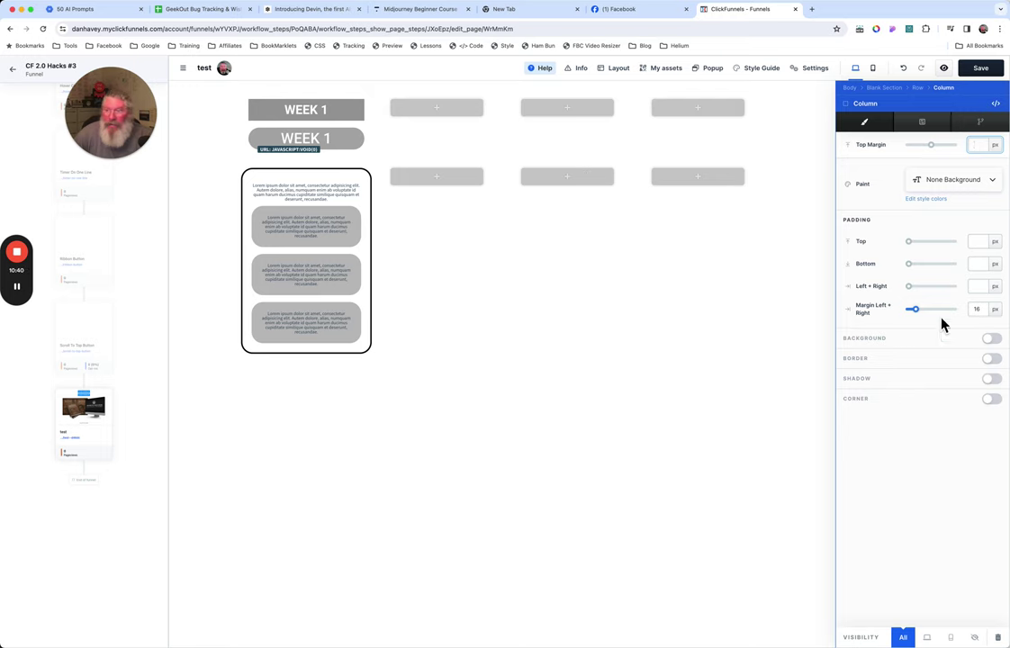
{"action": "left_click", "coordinate": [977, 246]}
{"action": "type", "text": "20"}
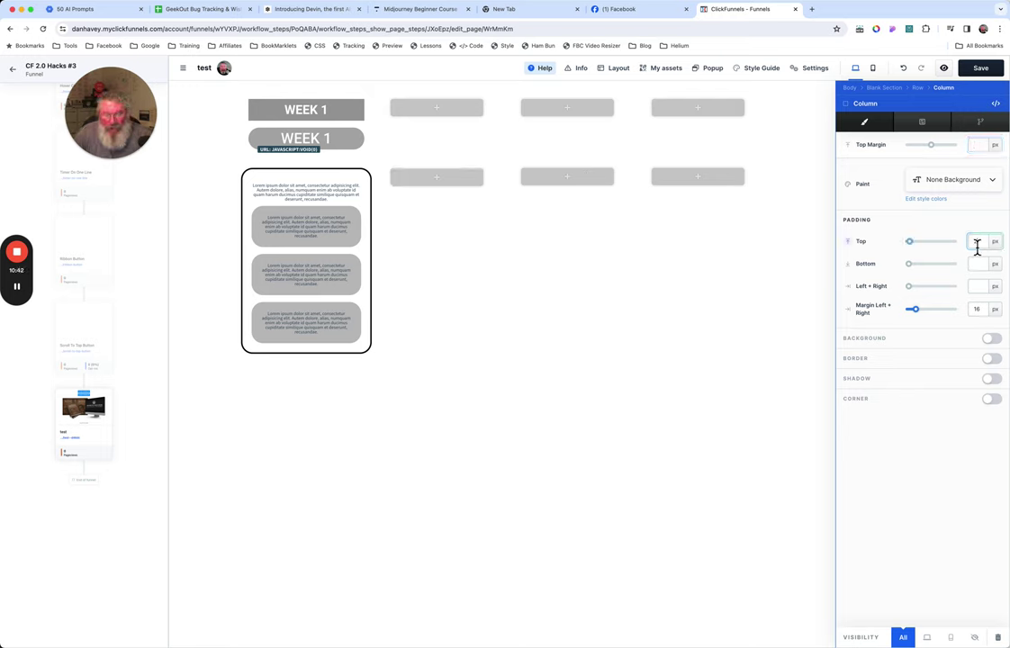
{"action": "left_click", "coordinate": [980, 265]}
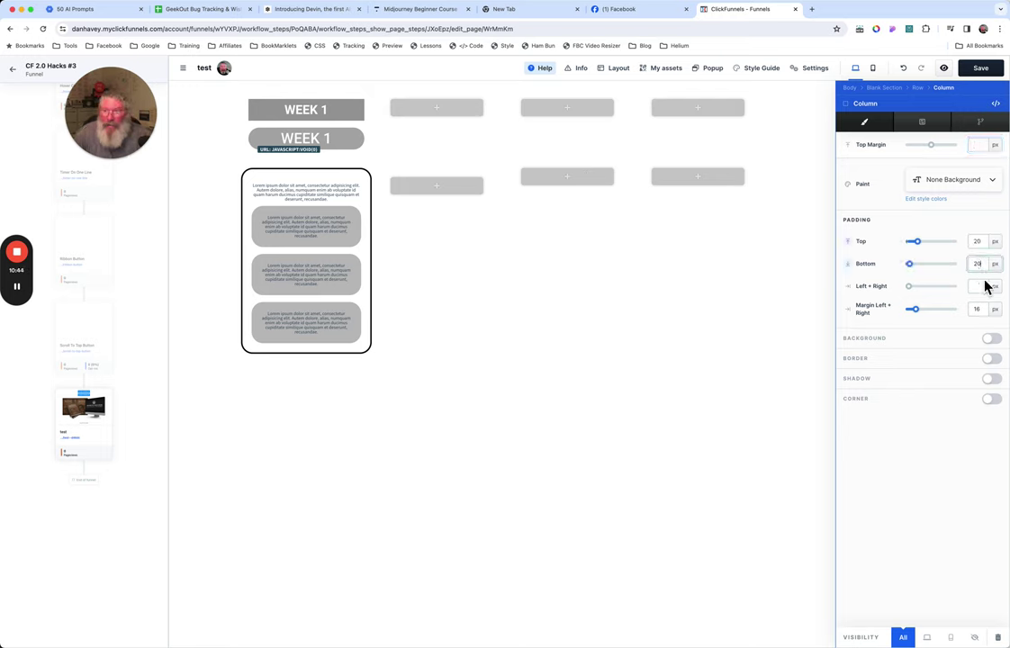
{"action": "left_click", "coordinate": [984, 286]}
{"action": "type", "text": "20"}
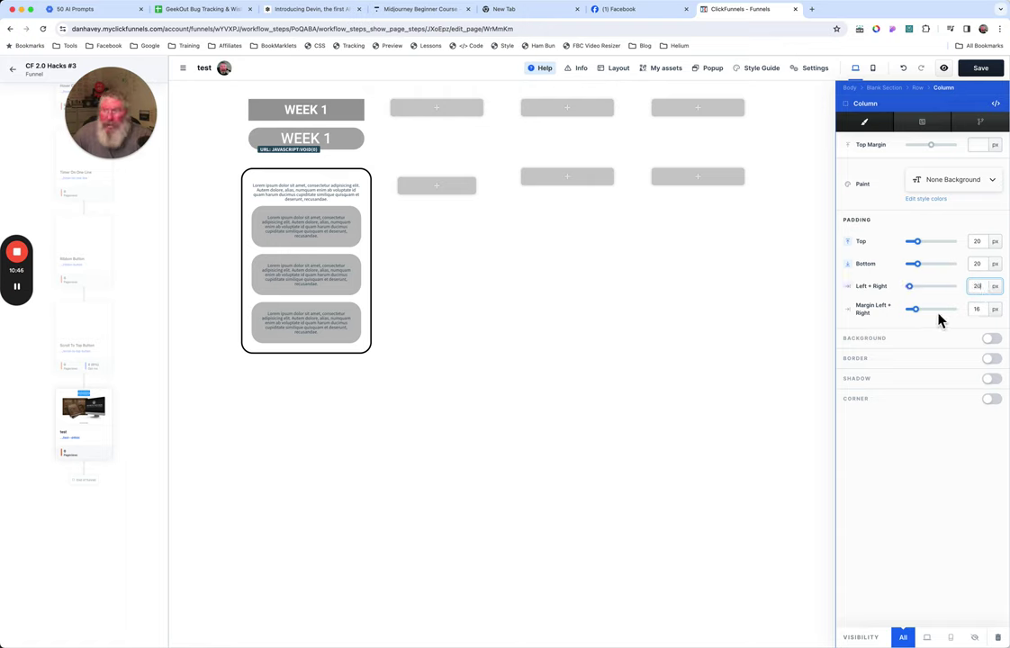
{"action": "left_click_drag", "start_coordinate": [922, 317], "coordinate": [895, 322]}
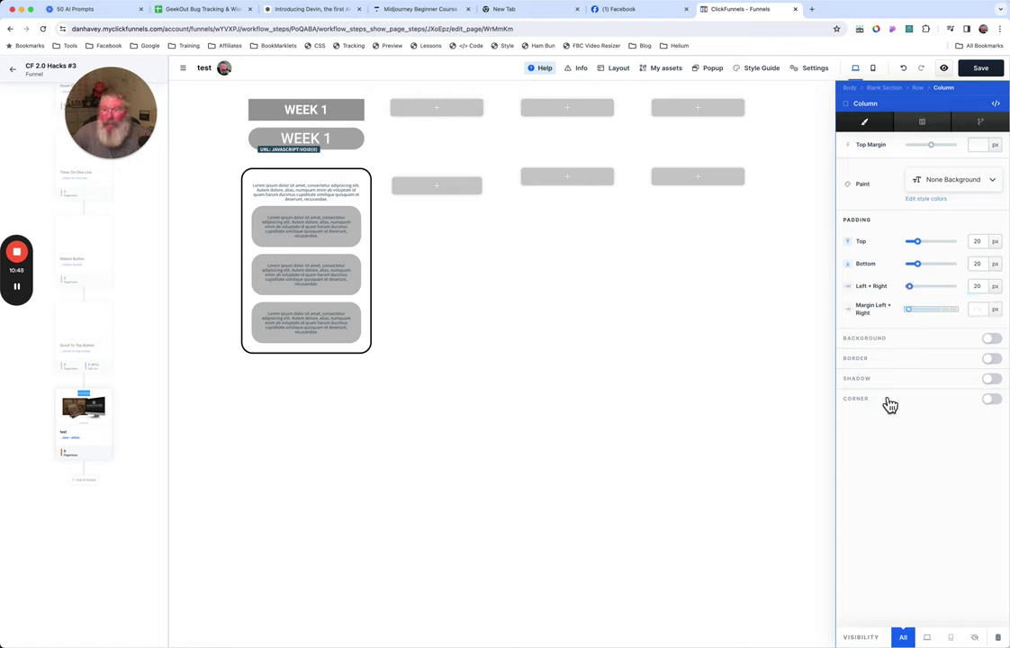
Give the second lower column 25 px rounded corners and a solid black border on all sides with a 1 px stroke.
{"action": "left_click", "coordinate": [990, 400]}
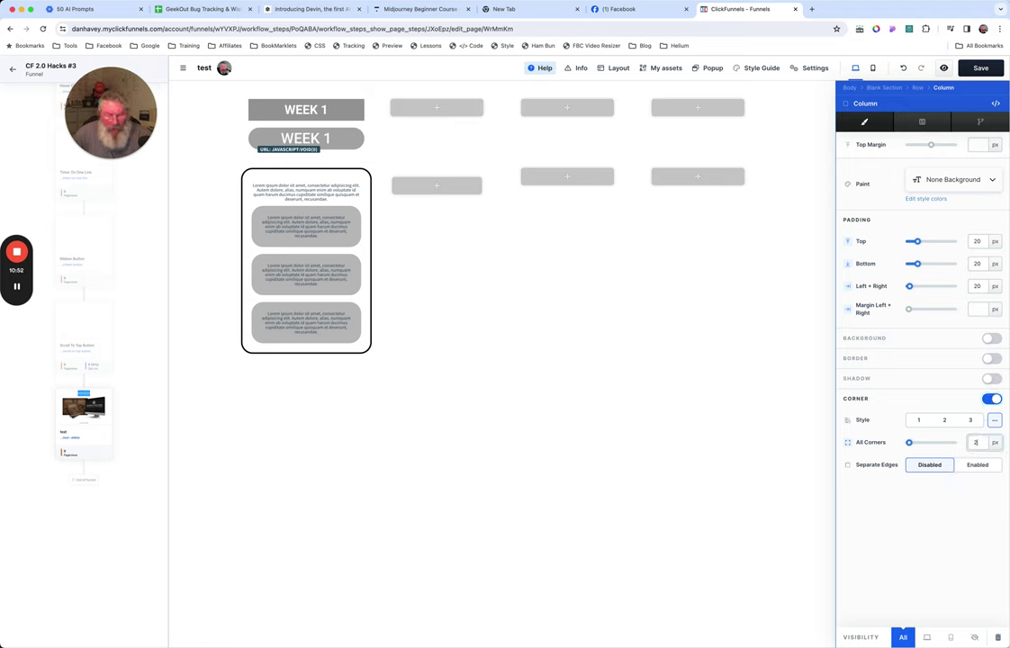
{"action": "left_click", "coordinate": [991, 359]}
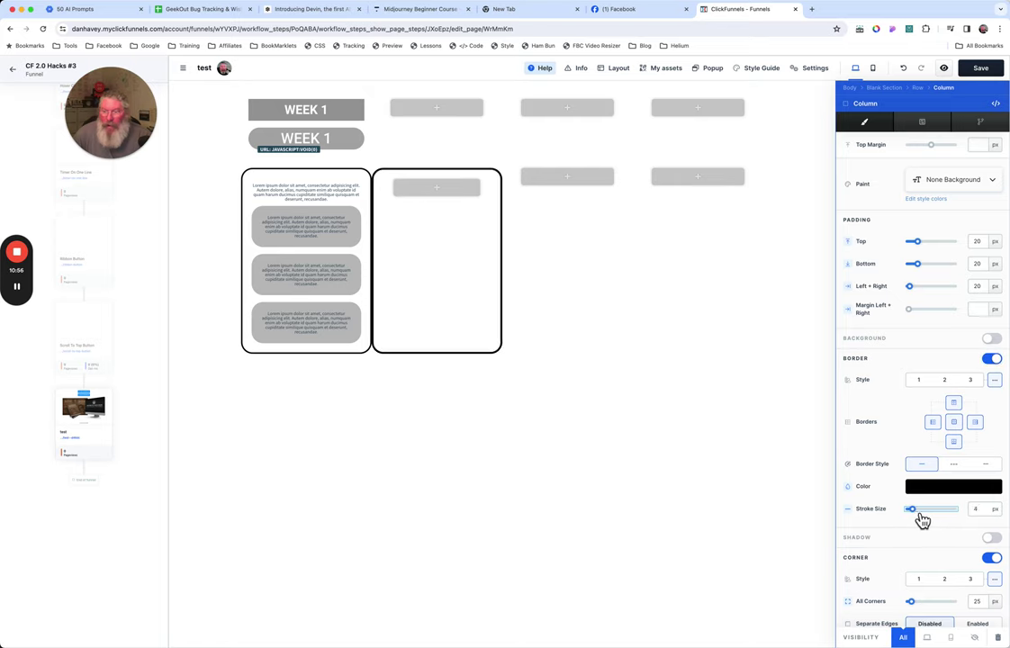
{"action": "left_click_drag", "start_coordinate": [911, 510], "coordinate": [919, 521]}
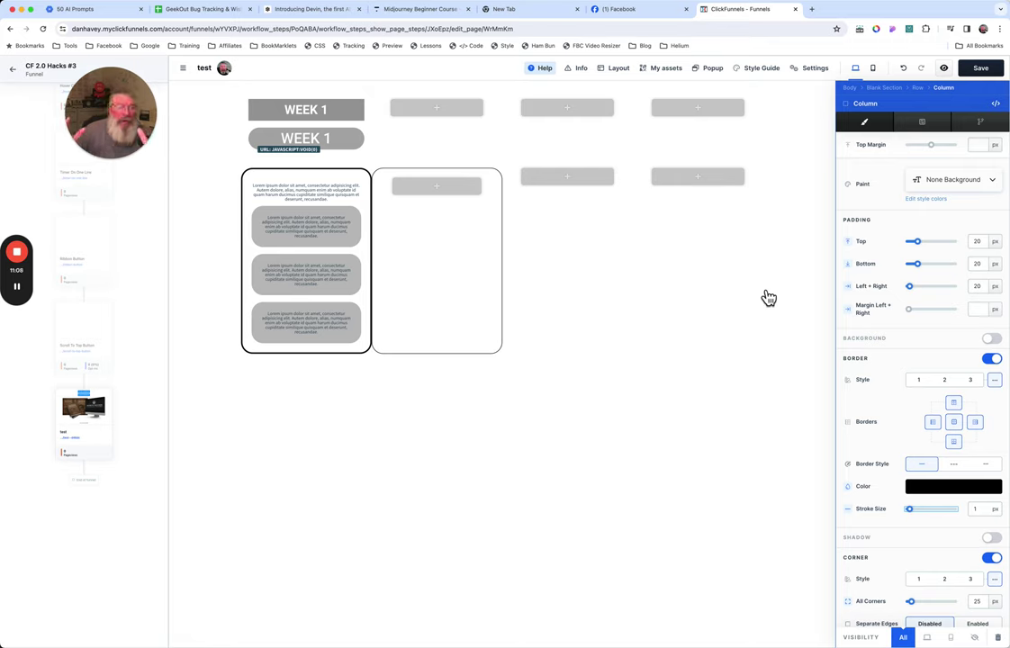
Set the left/right margin of the second and first bordered columns to 5 px each.
{"action": "left_click", "coordinate": [983, 309]}
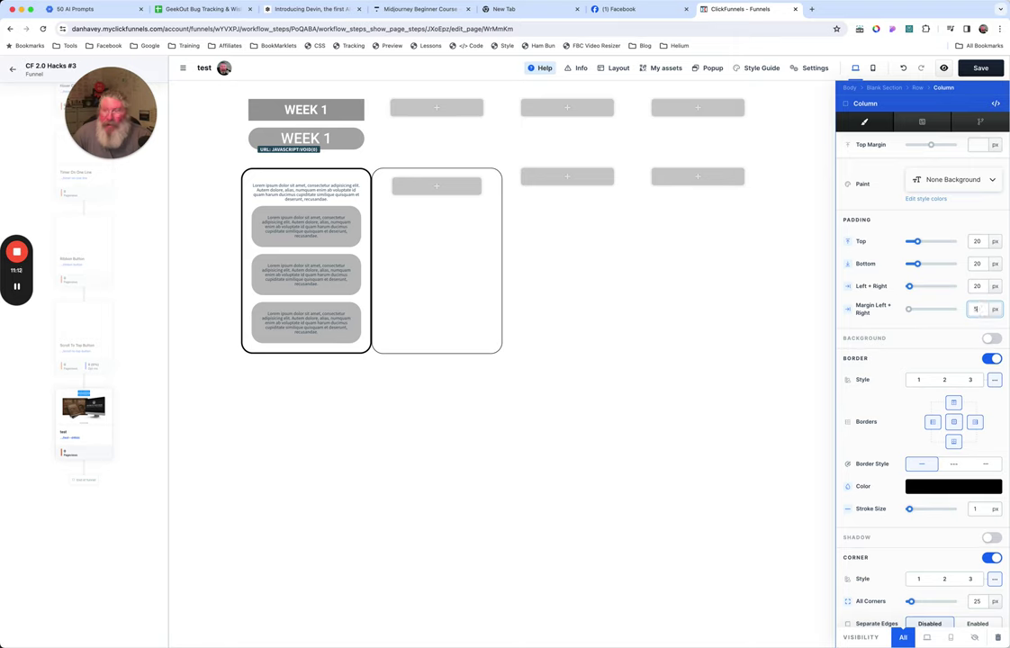
{"action": "left_click", "coordinate": [559, 269]}
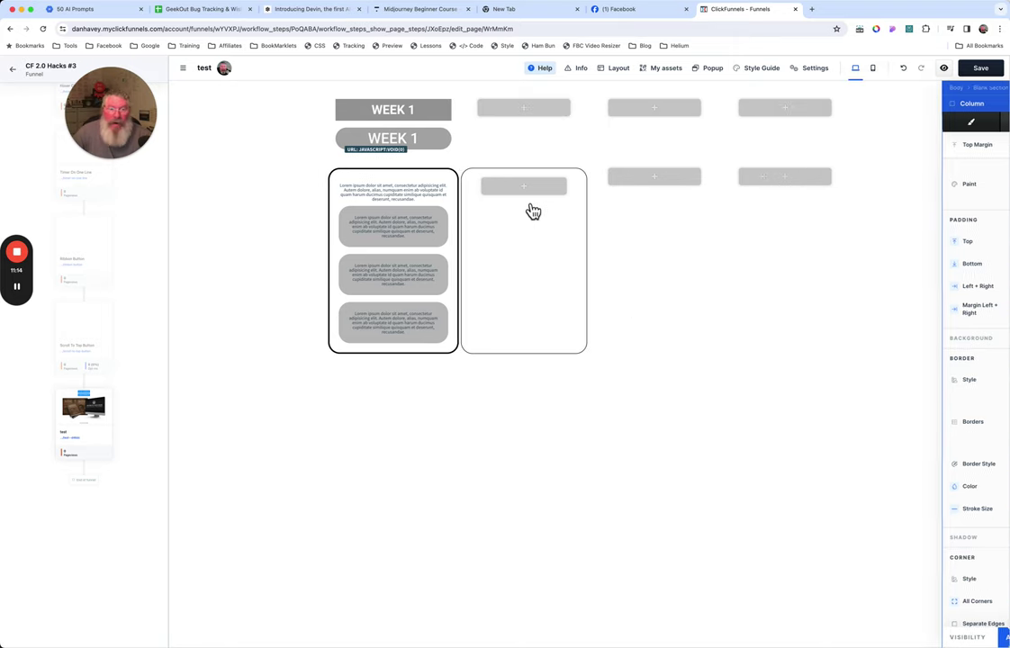
{"action": "left_click", "coordinate": [458, 178]}
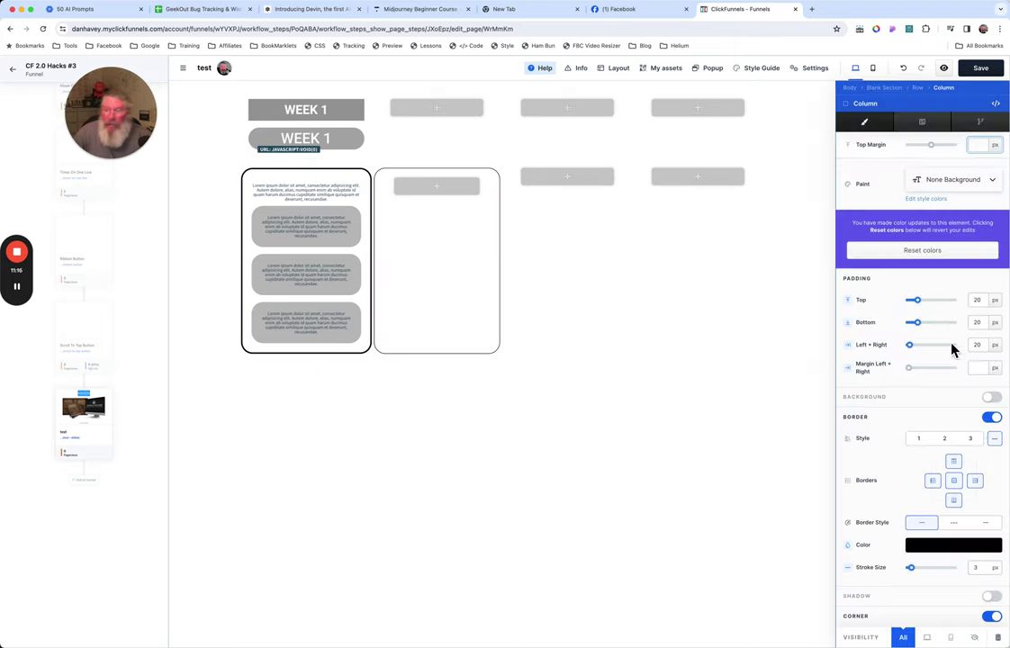
{"action": "left_click", "coordinate": [978, 368]}
{"action": "type", "text": "5"}
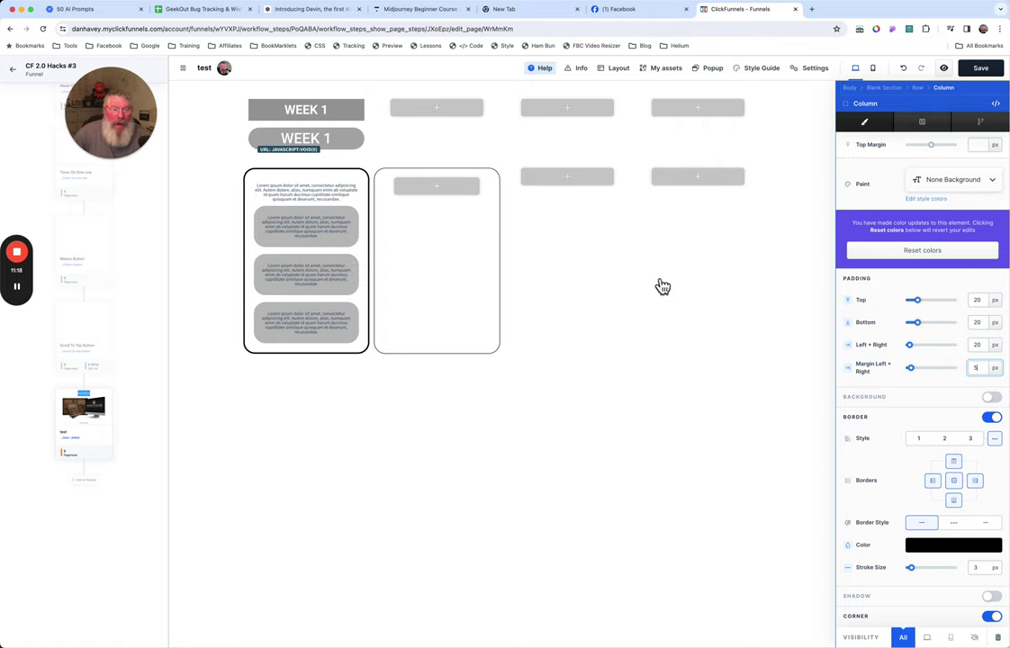
{"action": "left_click", "coordinate": [633, 284]}
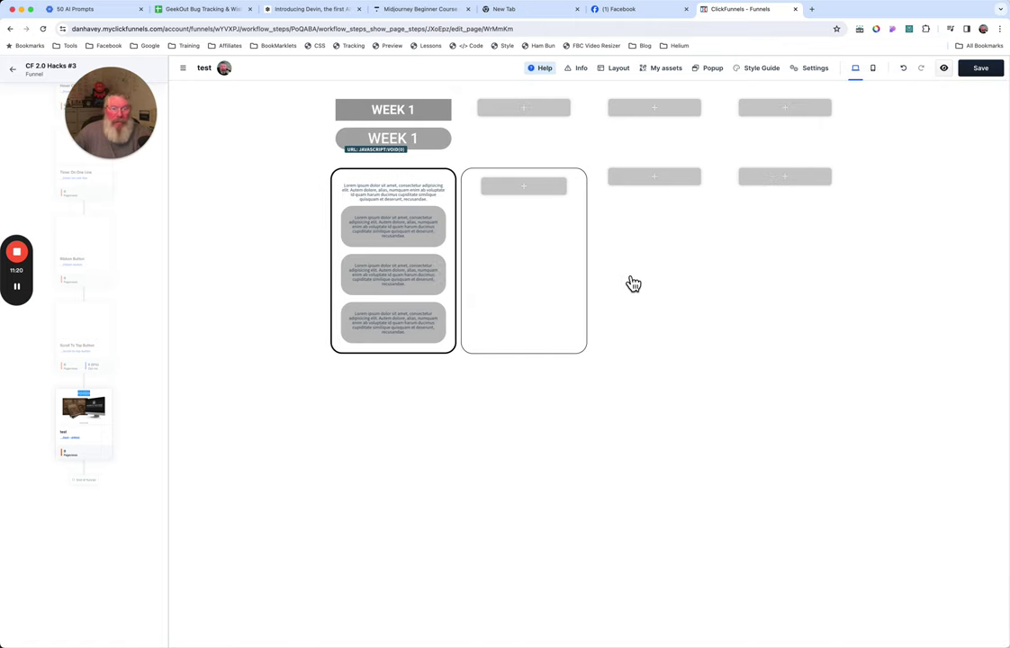
Check the reference table in the Facebook post, then clone the rounded WEEK 1 button in ClickFunnels and move the copy into the second heading column.
{"action": "left_click", "coordinate": [653, 13]}
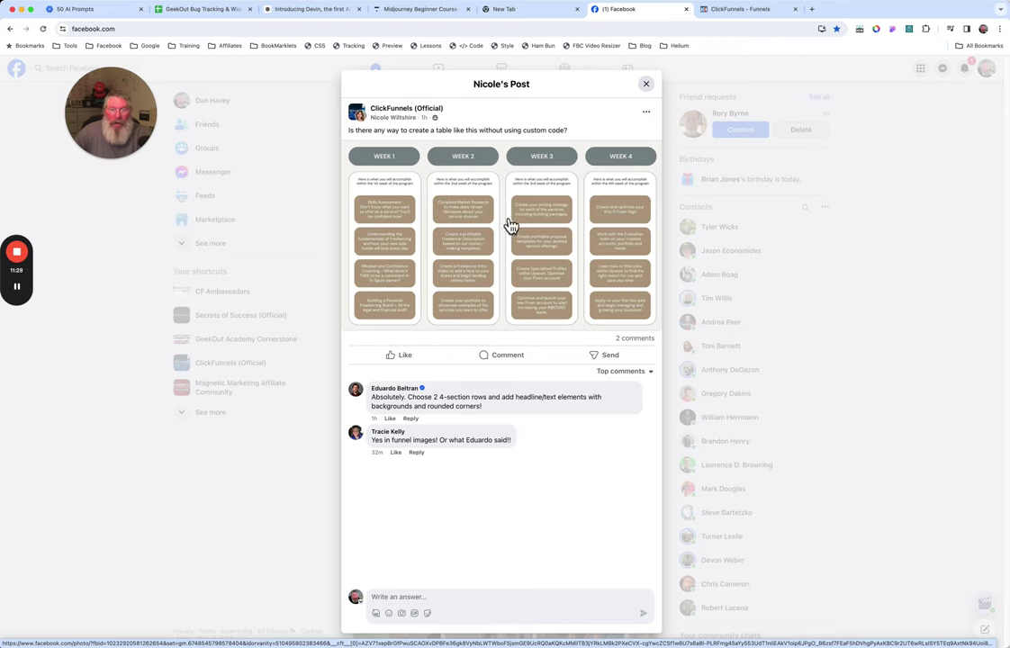
{"action": "left_click", "coordinate": [737, 16]}
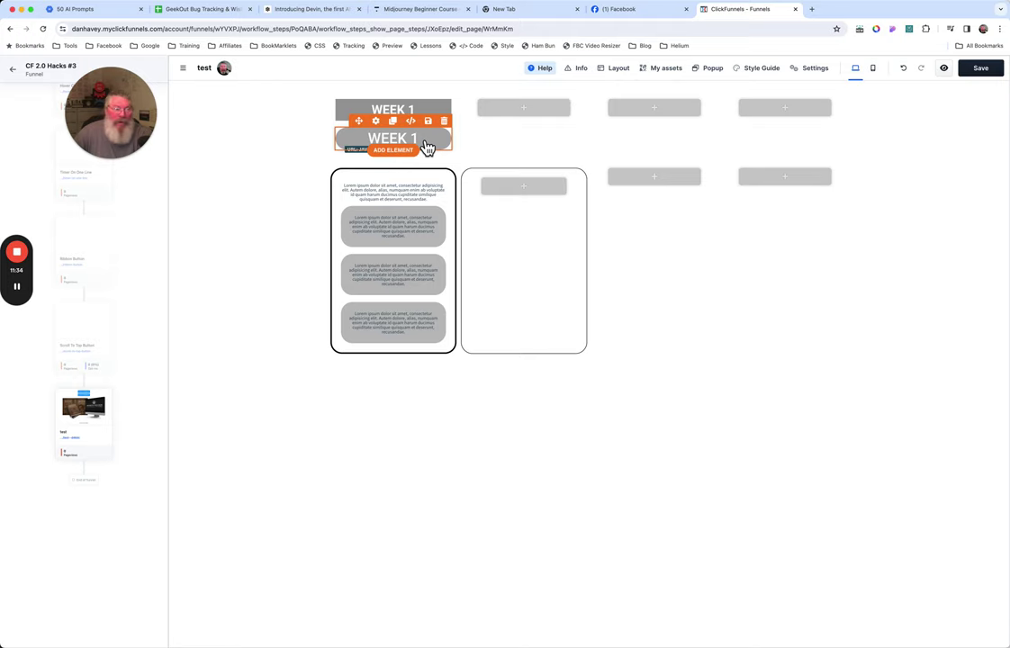
{"action": "left_click", "coordinate": [393, 120]}
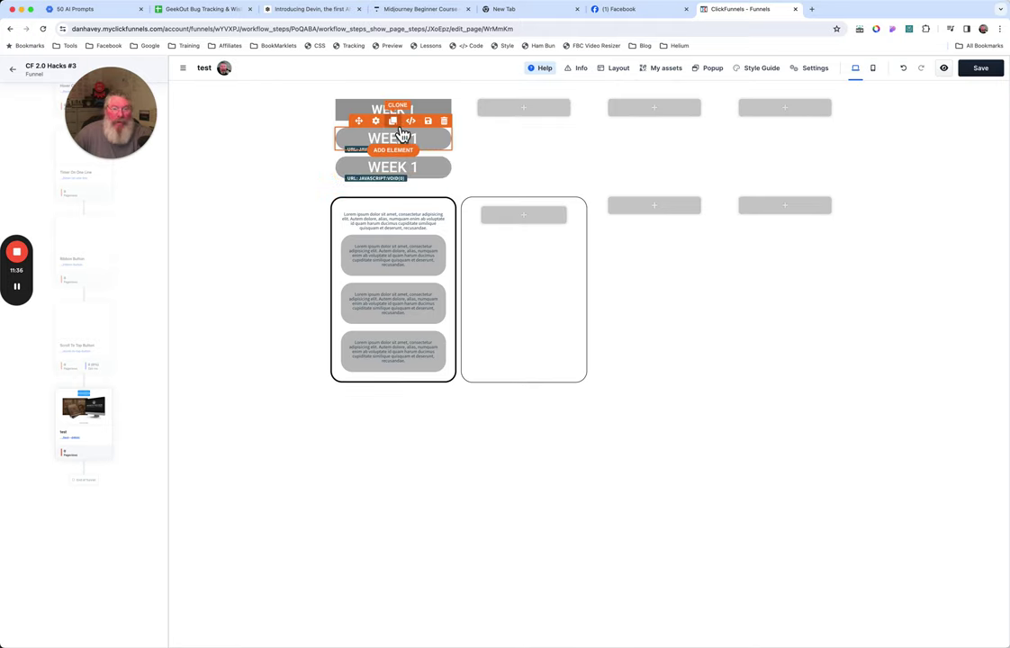
{"action": "left_click_drag", "start_coordinate": [417, 173], "coordinate": [531, 135]}
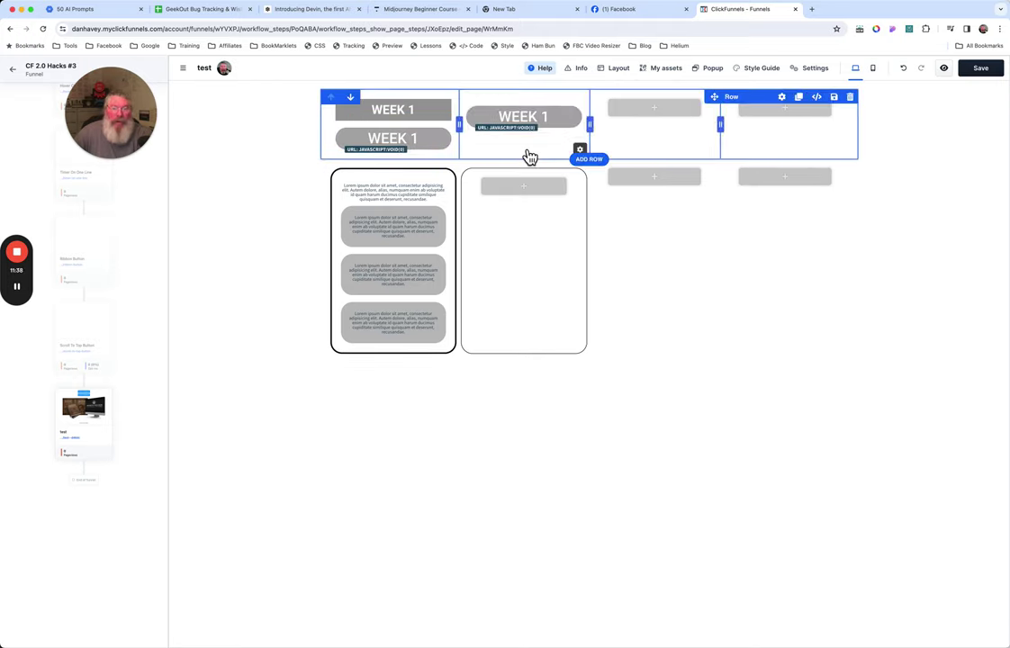
Add a full-page section below the rounded WEEK 1 button in the first heading column and insert a headline in it.
{"action": "left_click", "coordinate": [408, 158]}
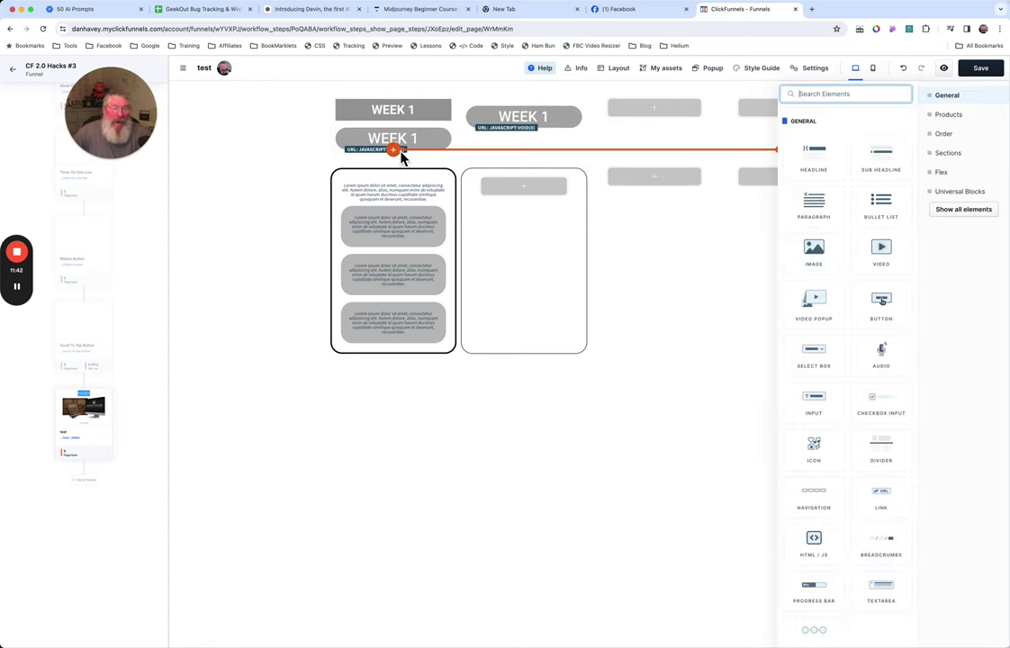
{"action": "left_click", "coordinate": [960, 160]}
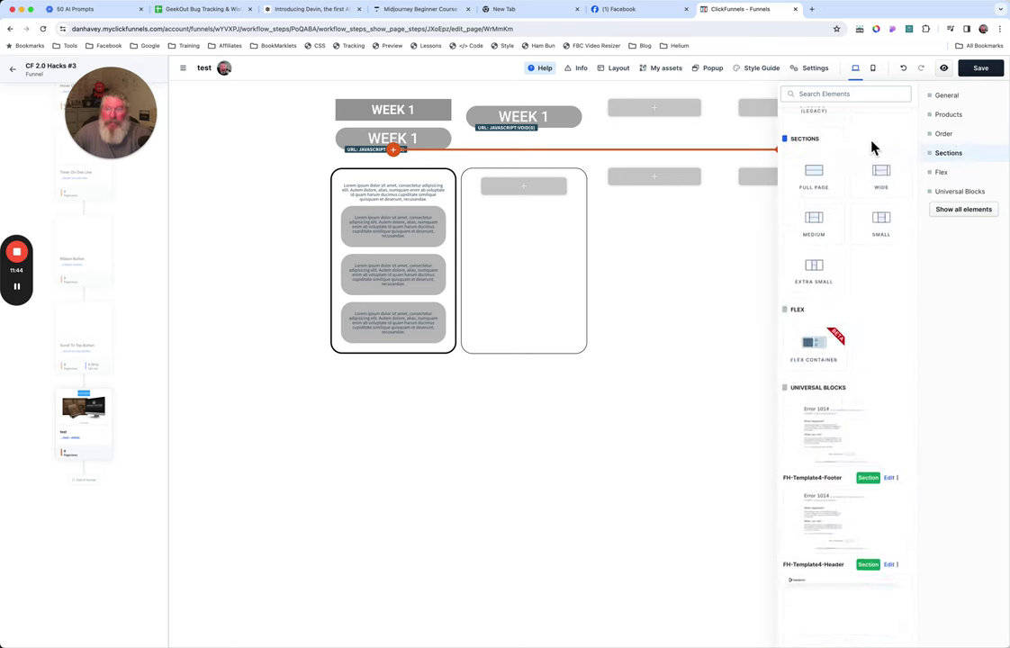
{"action": "left_click", "coordinate": [820, 165]}
{"action": "left_click", "coordinate": [819, 166]}
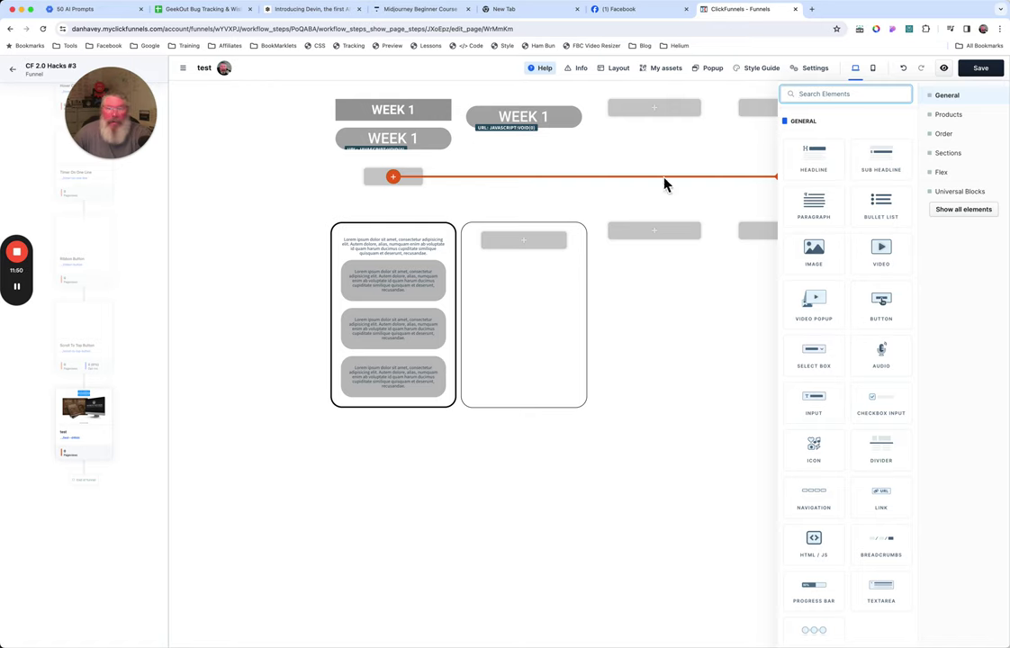
{"action": "left_click", "coordinate": [815, 165]}
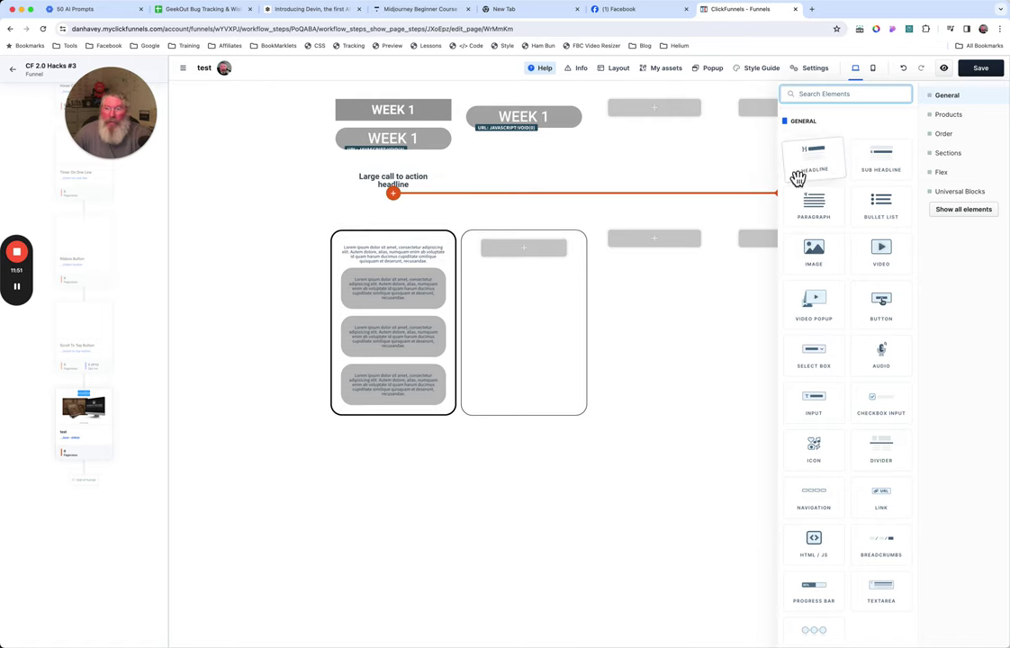
{"action": "left_click", "coordinate": [432, 184]}
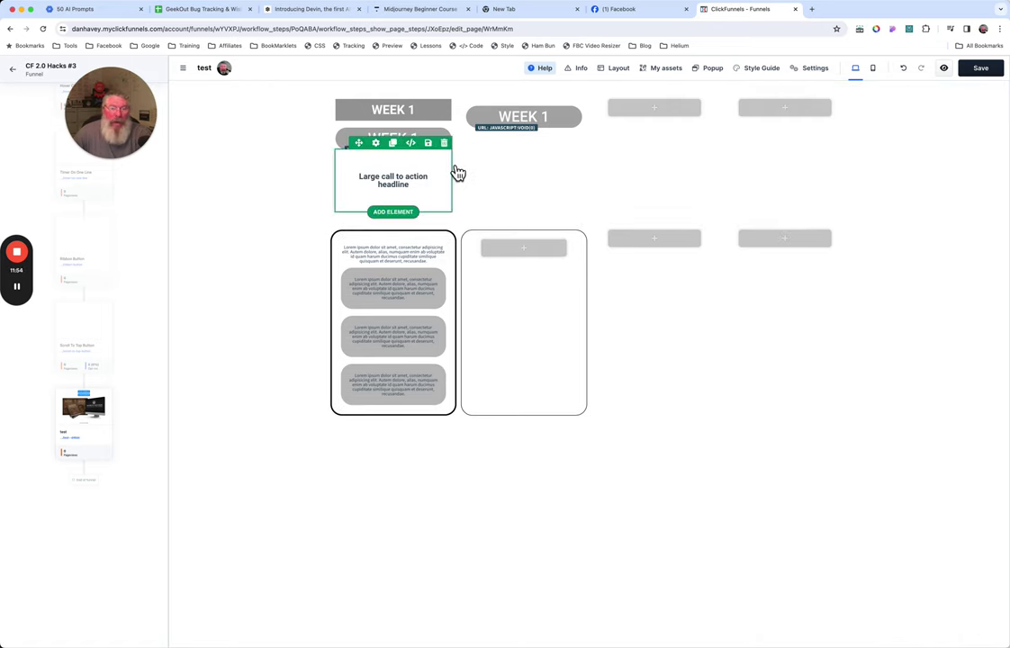
Enable the background of the new headline section and set its color to grey a0a0a0.
{"action": "left_click", "coordinate": [458, 173]}
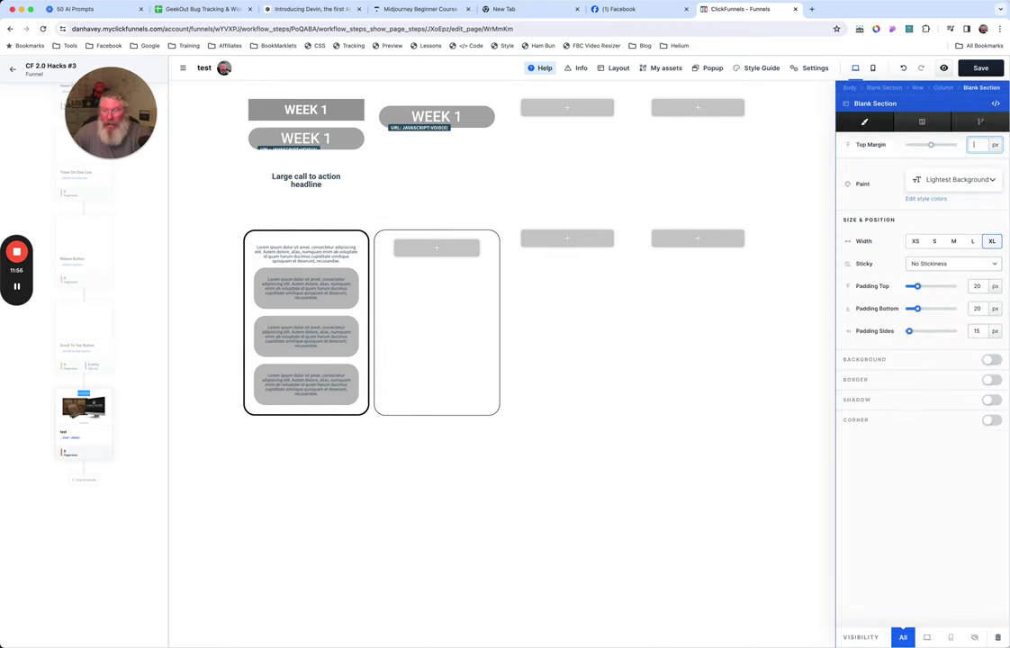
{"action": "left_click", "coordinate": [994, 360]}
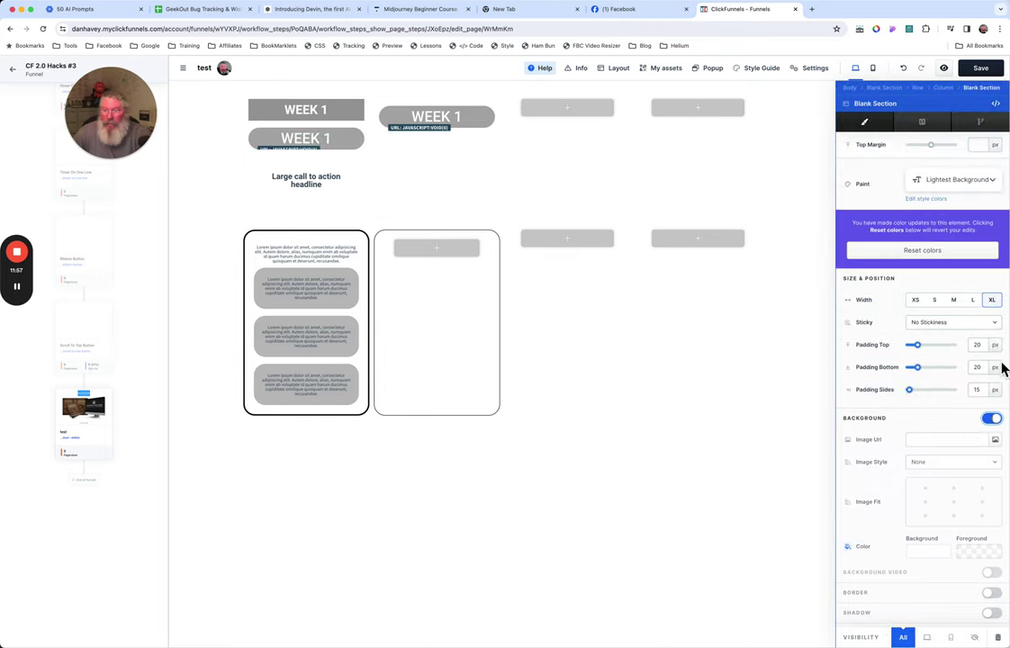
{"action": "left_click", "coordinate": [935, 555]}
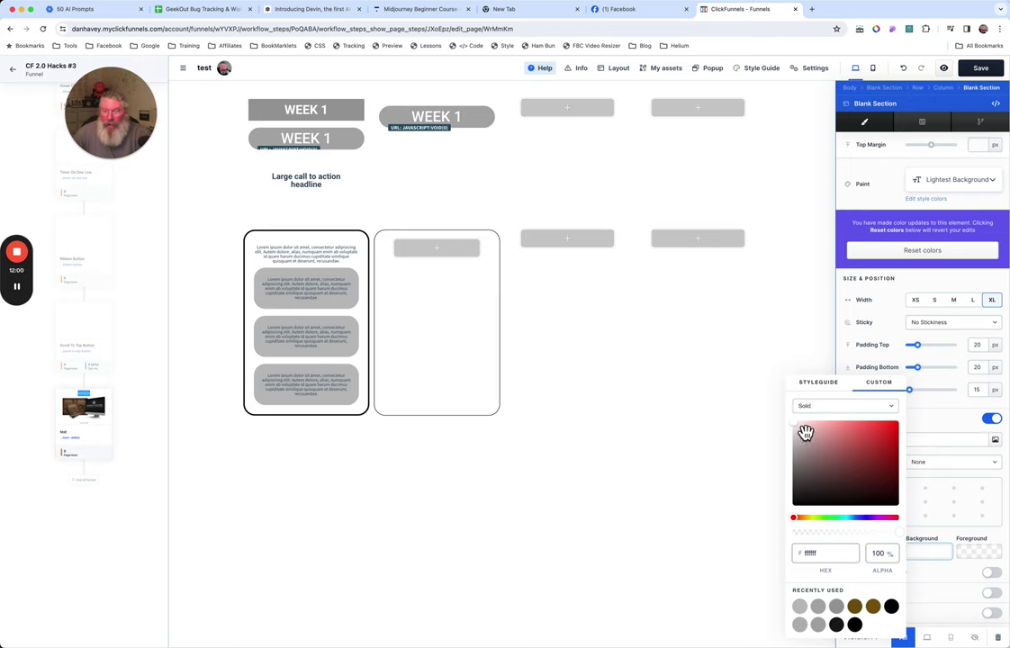
{"action": "left_click_drag", "start_coordinate": [806, 434], "coordinate": [794, 453]}
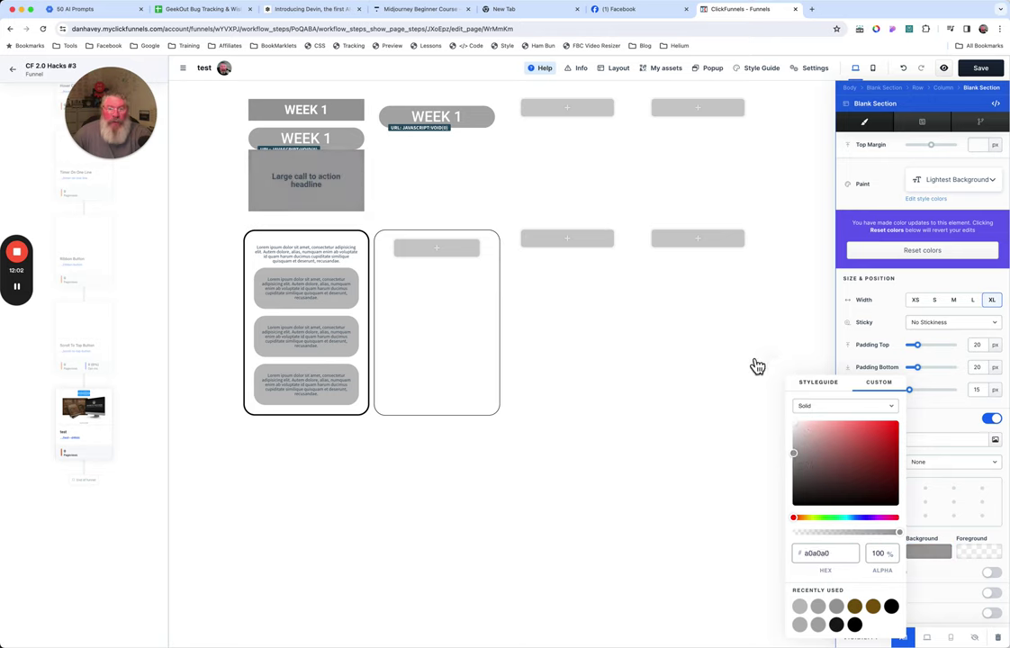
{"action": "left_click", "coordinate": [922, 414]}
Round all corners of the grey headline section to 25 px.
{"action": "scroll", "coordinate": [937, 469], "scroll_direction": "down", "scroll_amount": 1}
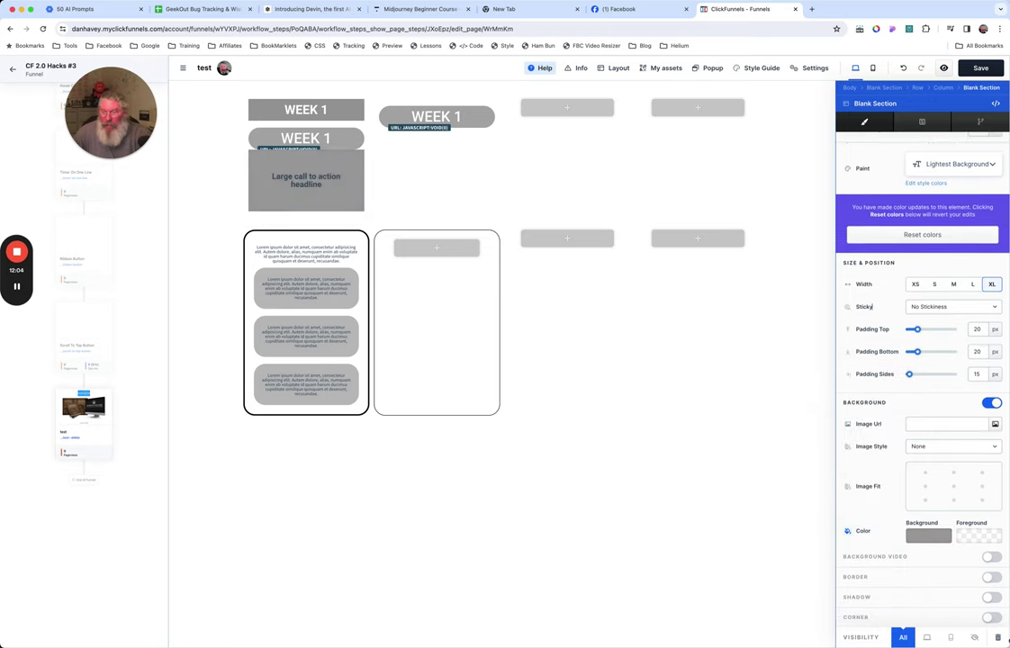
{"action": "left_click", "coordinate": [998, 619]}
{"action": "scroll", "coordinate": [980, 590], "scroll_direction": "down", "scroll_amount": 3}
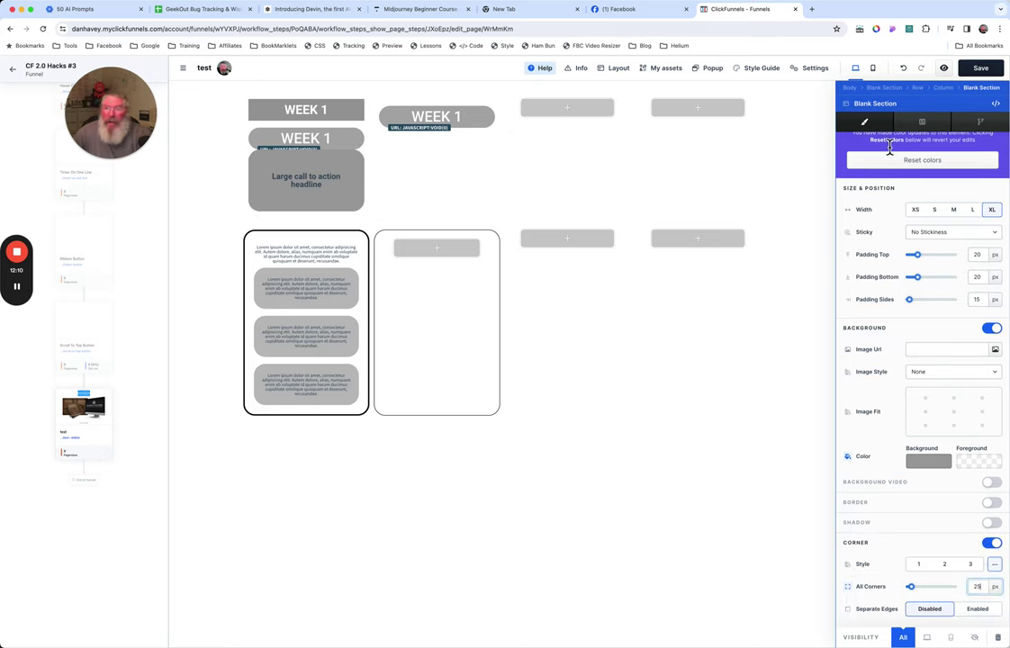
Set the grey headline section's top margin to 15 px and remove its top and bottom padding.
{"action": "scroll", "coordinate": [898, 242], "scroll_direction": "up", "scroll_amount": 2}
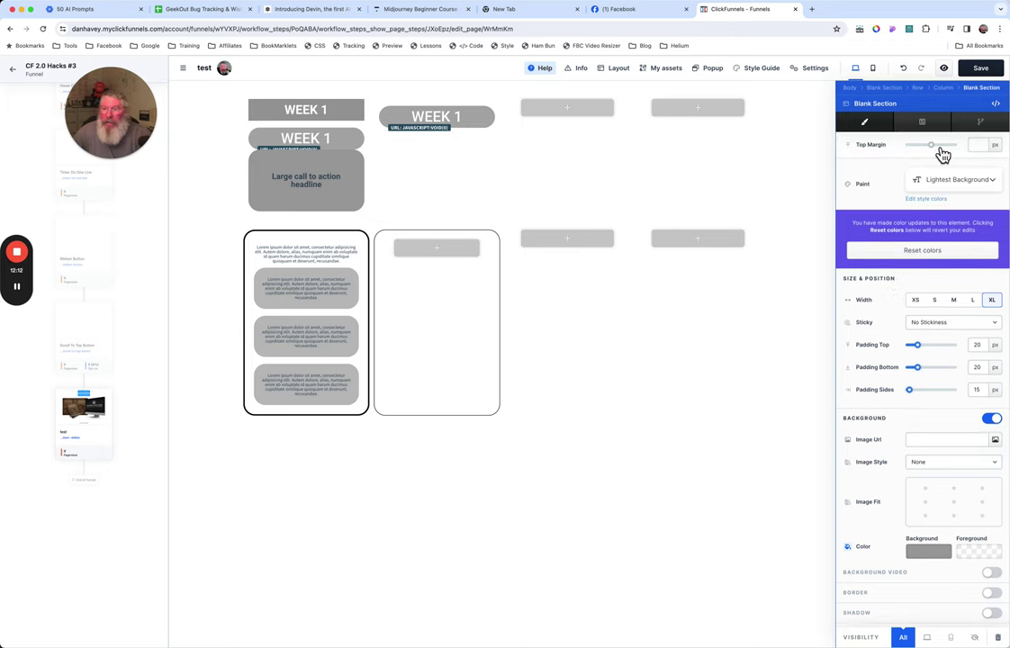
{"action": "left_click_drag", "start_coordinate": [943, 156], "coordinate": [944, 158]}
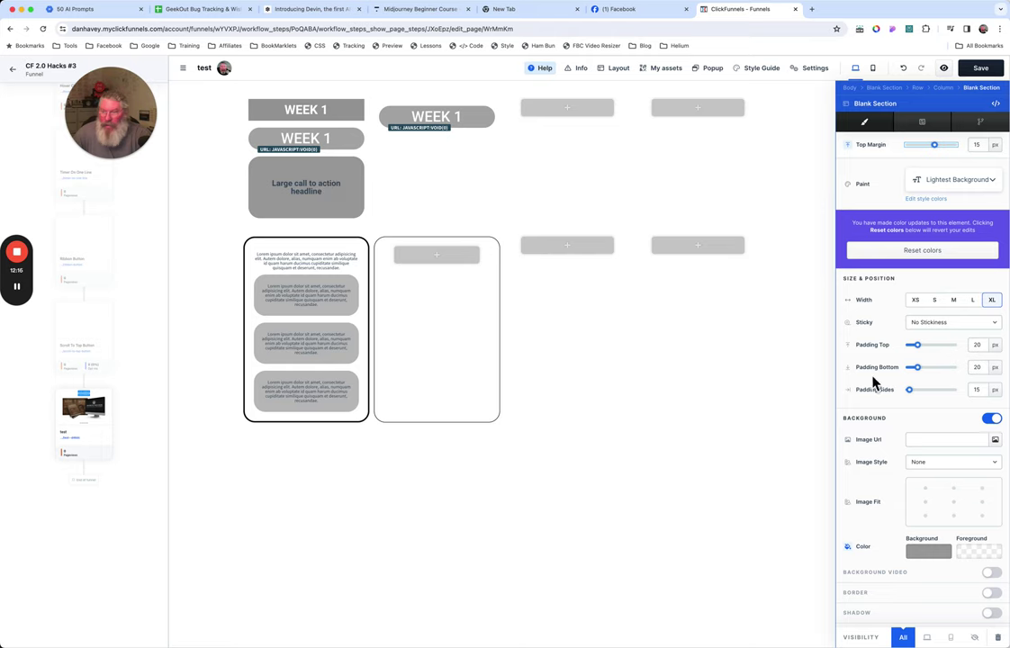
{"action": "left_click_drag", "start_coordinate": [928, 375], "coordinate": [895, 354]}
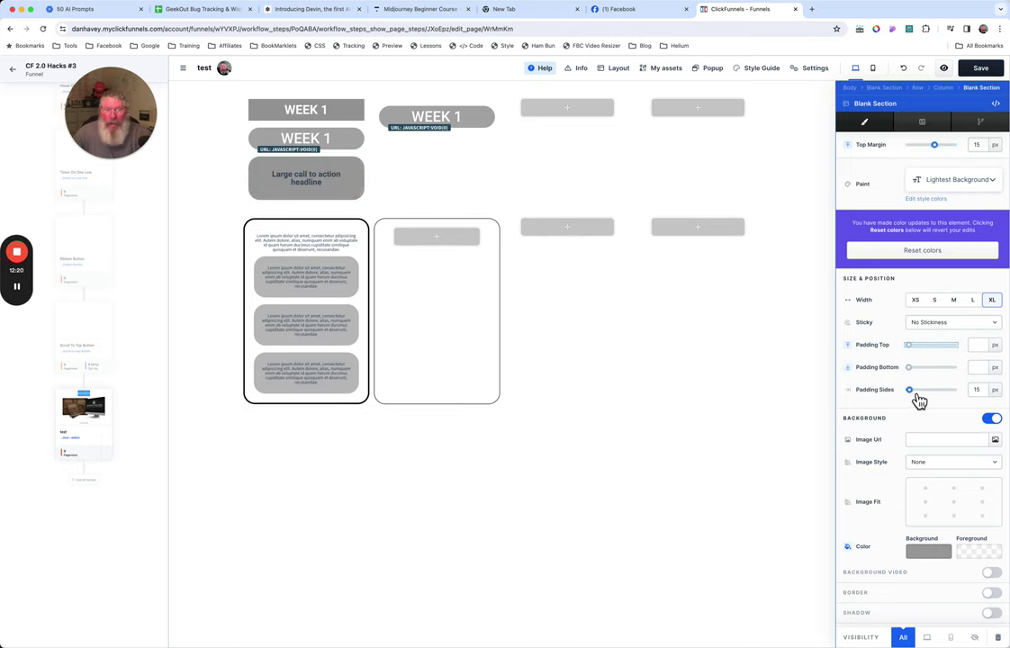
Remove the side padding of the grey headline section and replace its headline text with WEEK 1.
{"action": "left_click_drag", "start_coordinate": [911, 392], "coordinate": [908, 401]}
{"action": "left_click", "coordinate": [340, 189]}
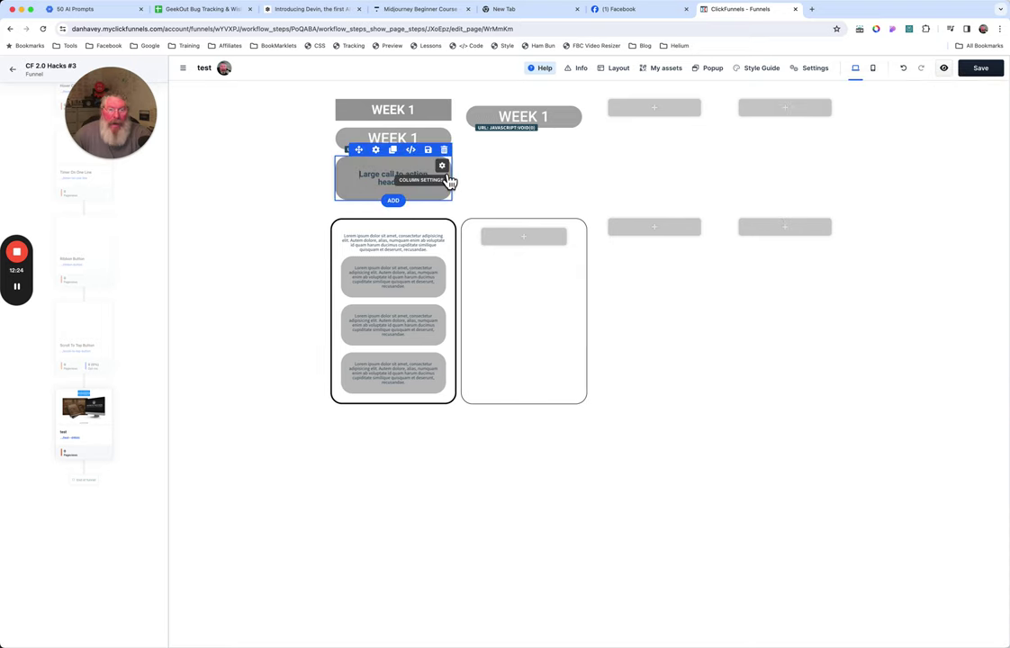
{"action": "left_click", "coordinate": [394, 186]}
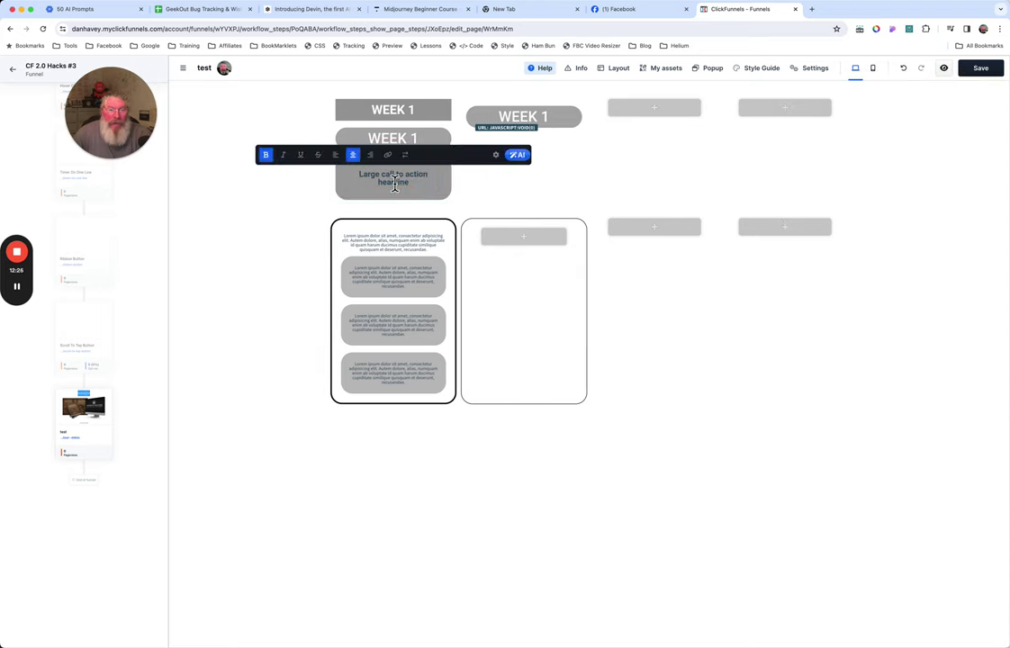
{"action": "type", "text": "WE"}
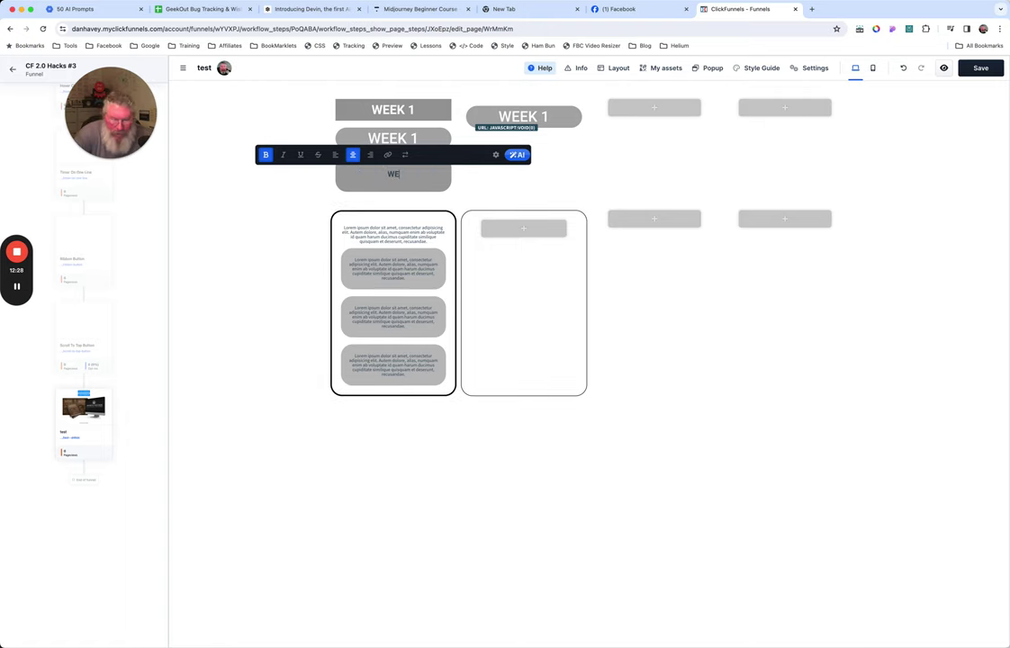
{"action": "type", "text": "EK 1"}
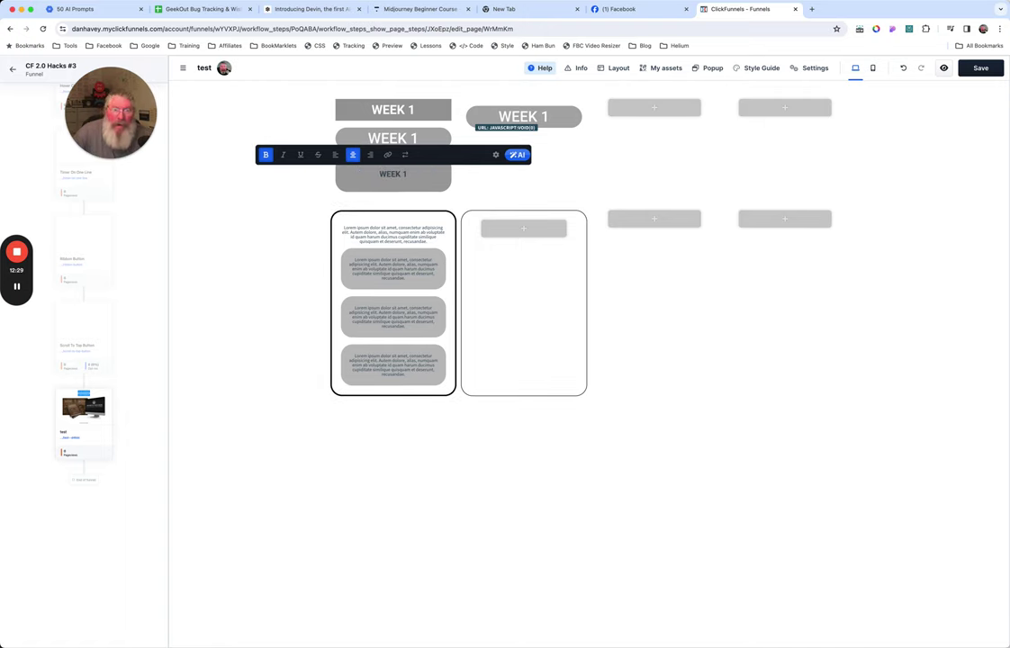
Override the new WEEK 1 headline's typography with a 3.38 rem font size and remove its top and bottom padding.
{"action": "left_click", "coordinate": [498, 157]}
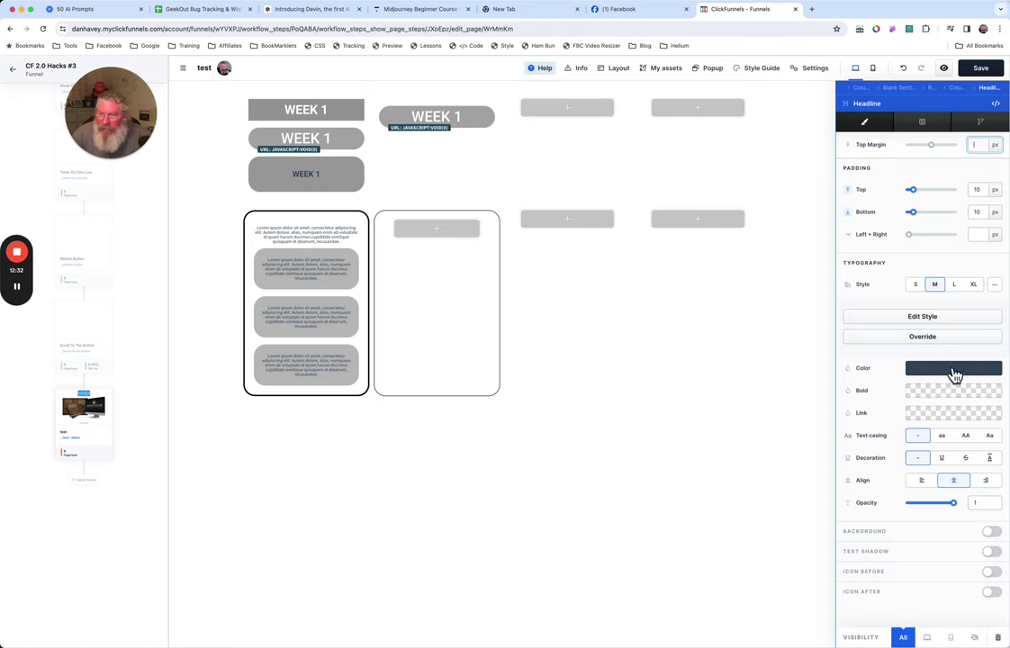
{"action": "left_click", "coordinate": [940, 340]}
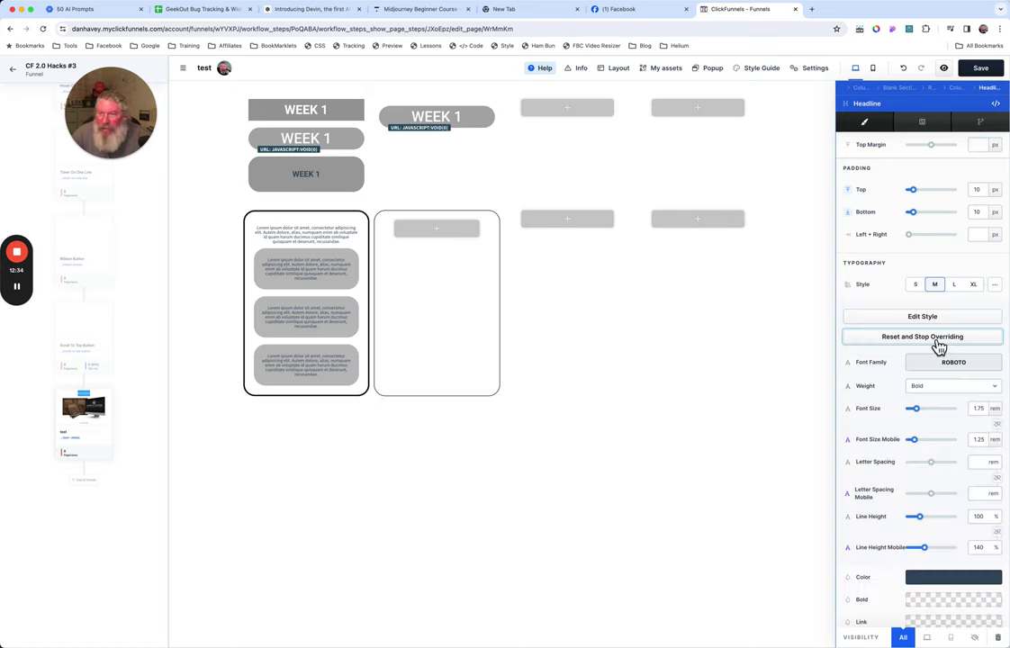
{"action": "left_click_drag", "start_coordinate": [923, 415], "coordinate": [932, 412]}
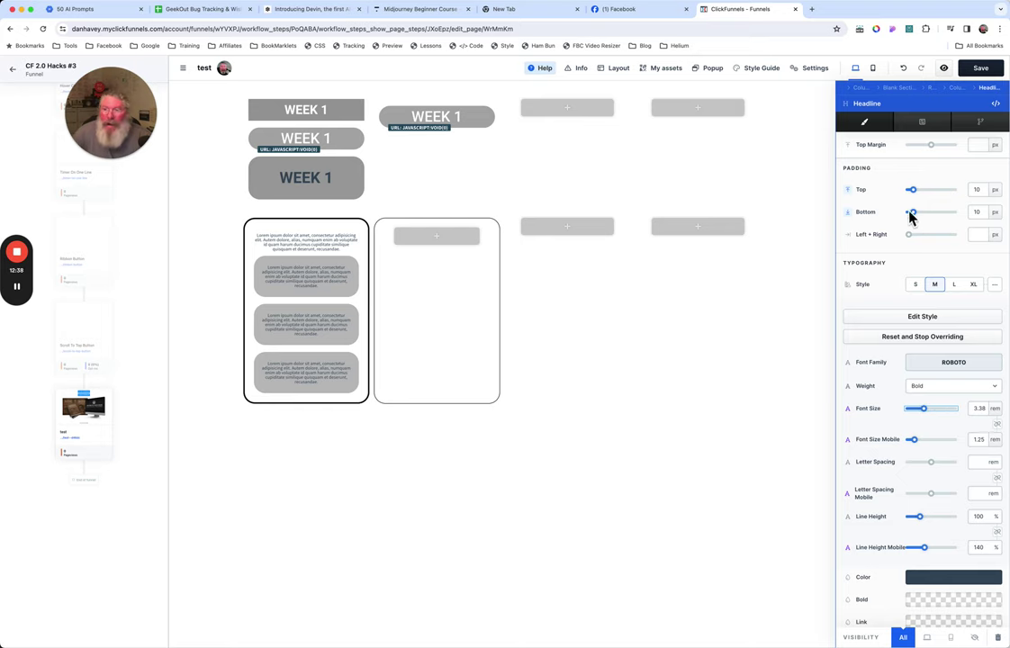
{"action": "left_click_drag", "start_coordinate": [921, 218], "coordinate": [905, 192]}
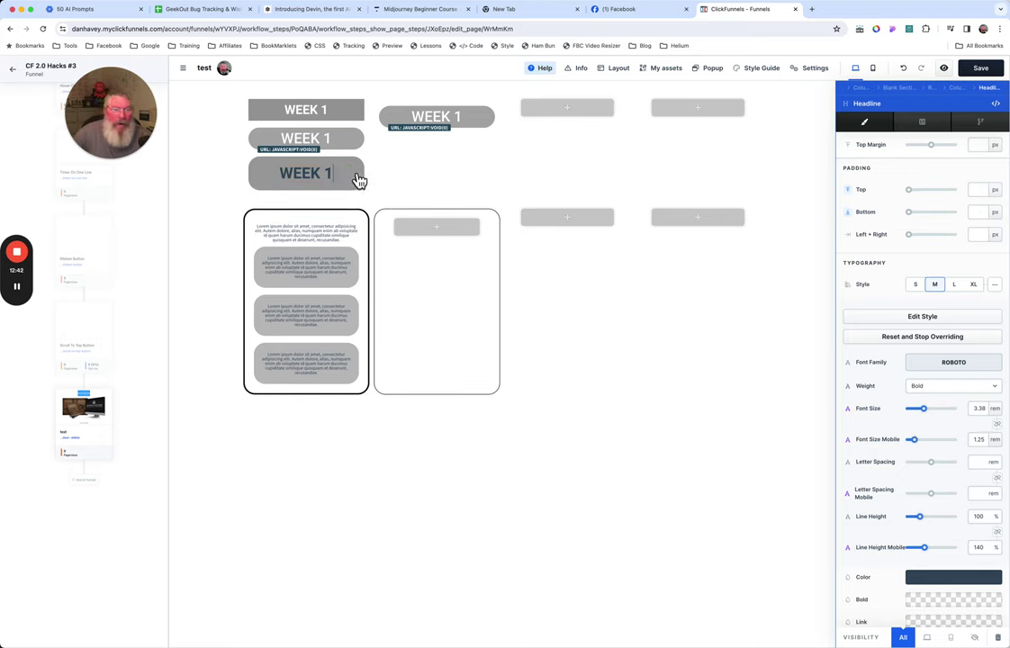
{"action": "key", "text": "Escape"}
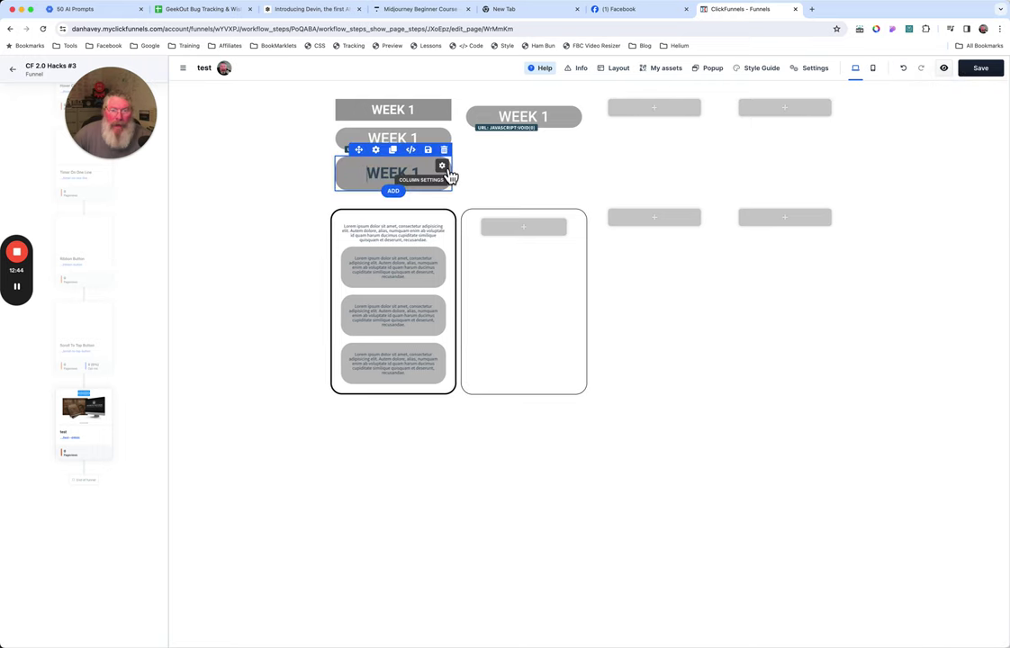
Set the top and bottom padding of the row inside the grey headline section to 10 px and remove its side padding.
{"action": "left_click", "coordinate": [376, 151]}
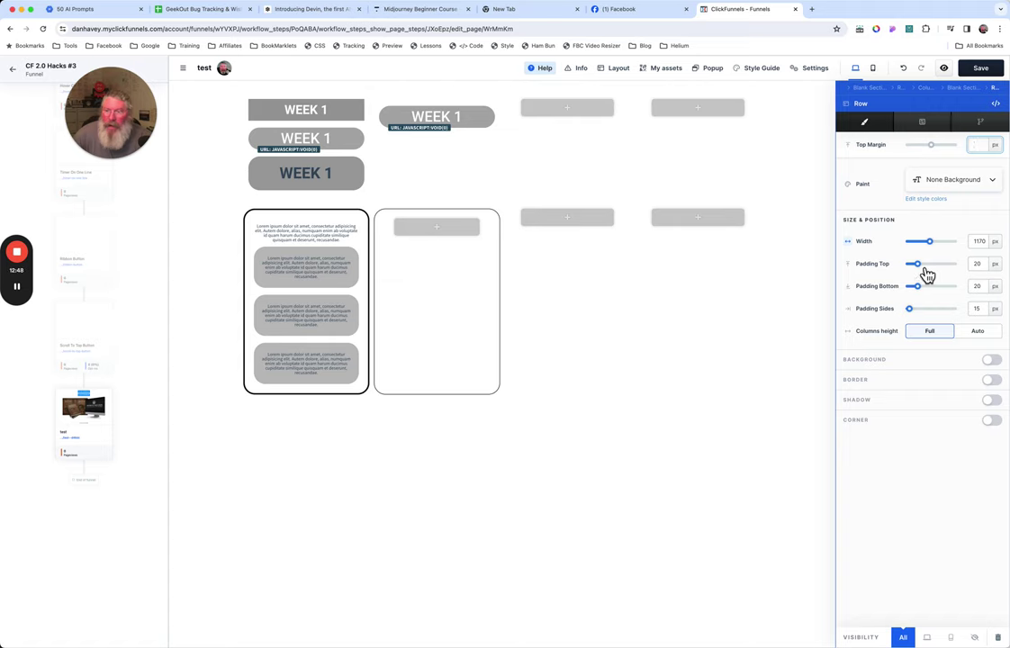
{"action": "mouse_move", "coordinate": [927, 274]}
{"action": "left_mouse_down"}
{"action": "mouse_move", "coordinate": [918, 273]}
{"action": "mouse_move", "coordinate": [923, 296]}
{"action": "left_mouse_up"}
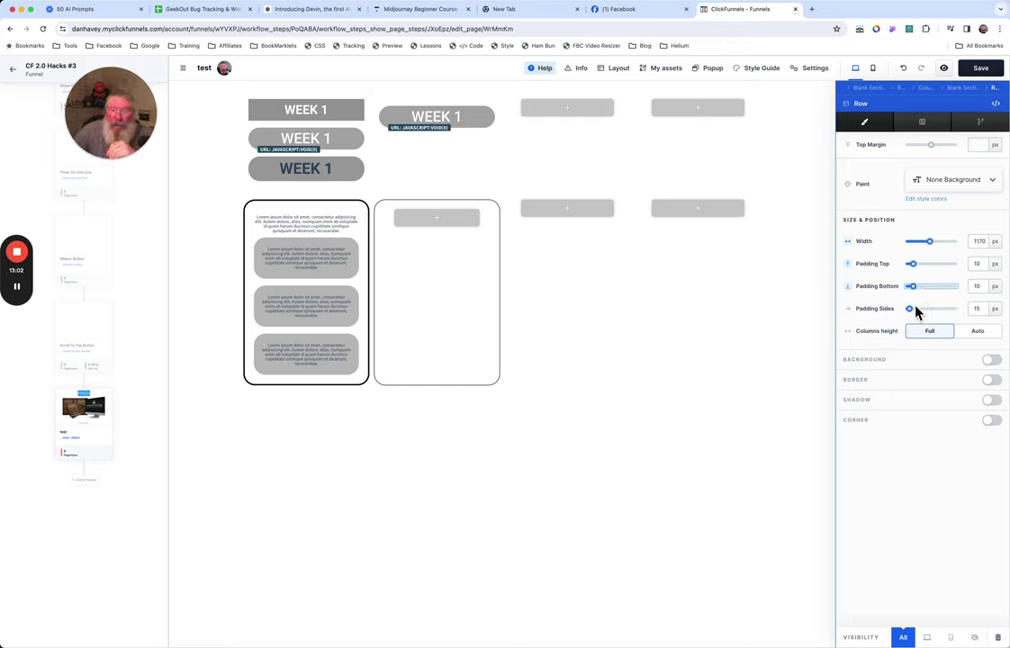
{"action": "left_click_drag", "start_coordinate": [910, 309], "coordinate": [911, 311]}
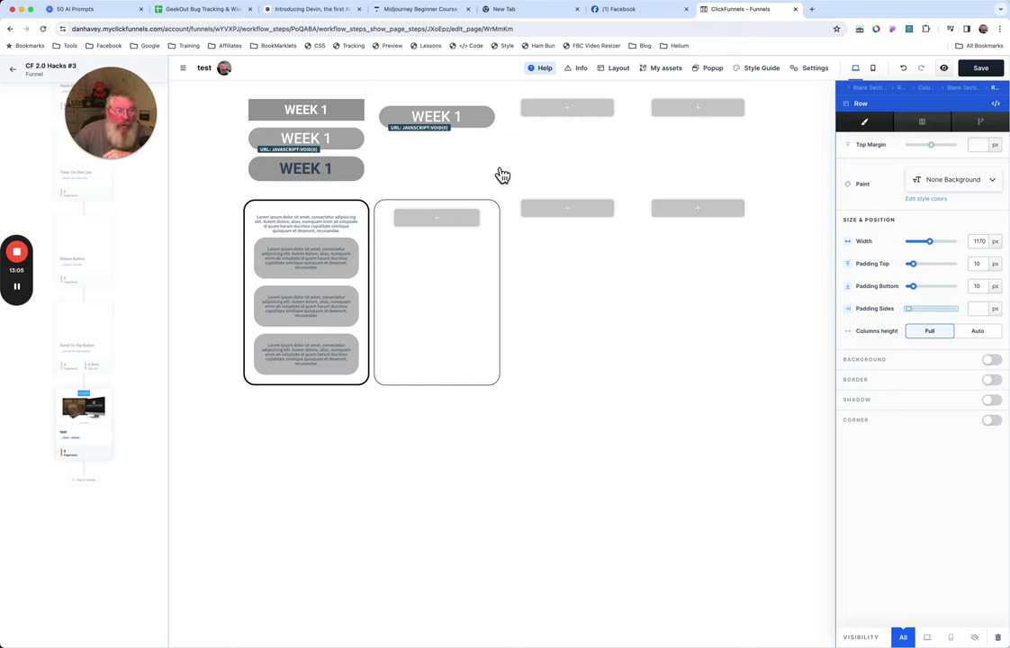
Remove the left and right margin of the first heading column.
{"action": "left_click", "coordinate": [370, 106]}
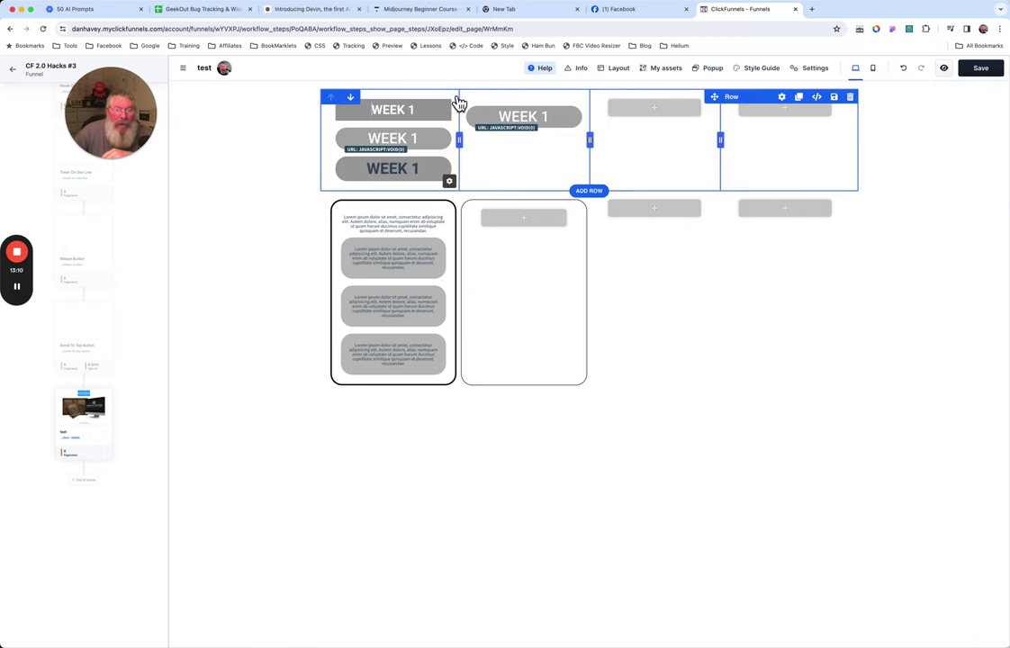
{"action": "left_click", "coordinate": [450, 181]}
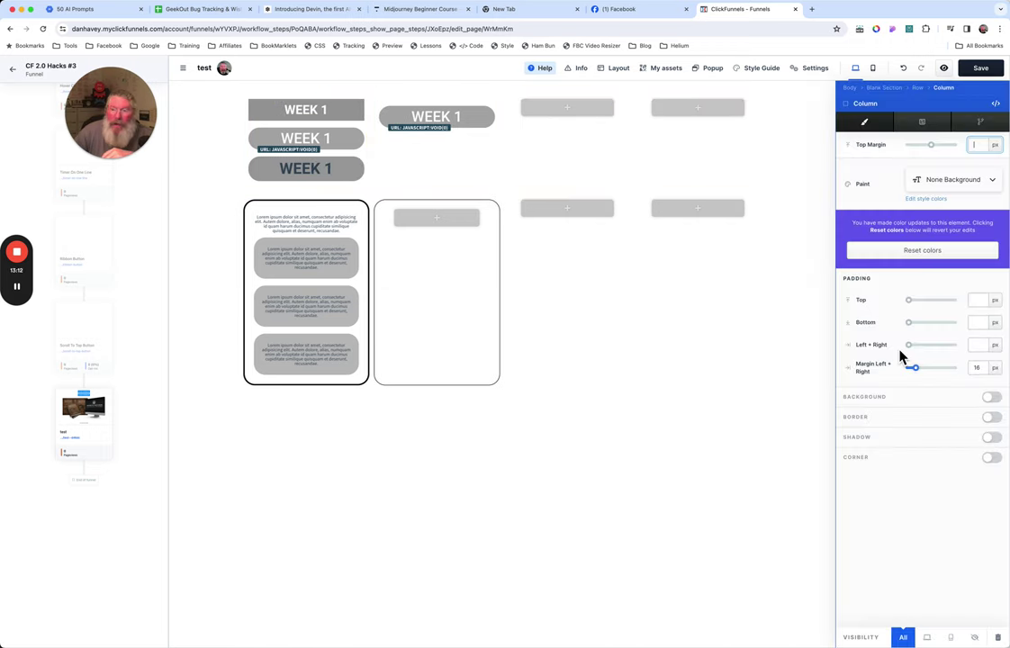
{"action": "left_click_drag", "start_coordinate": [922, 379], "coordinate": [902, 382]}
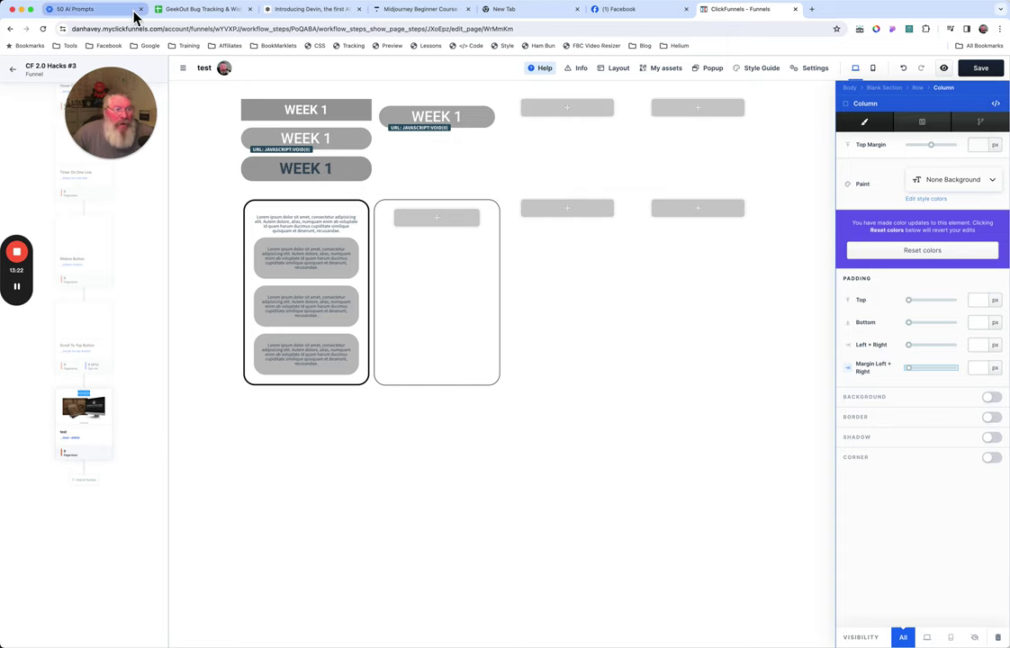
Switch to the Facebook post to examine the heading and column styling of the reference table.
{"action": "left_click", "coordinate": [628, 11]}
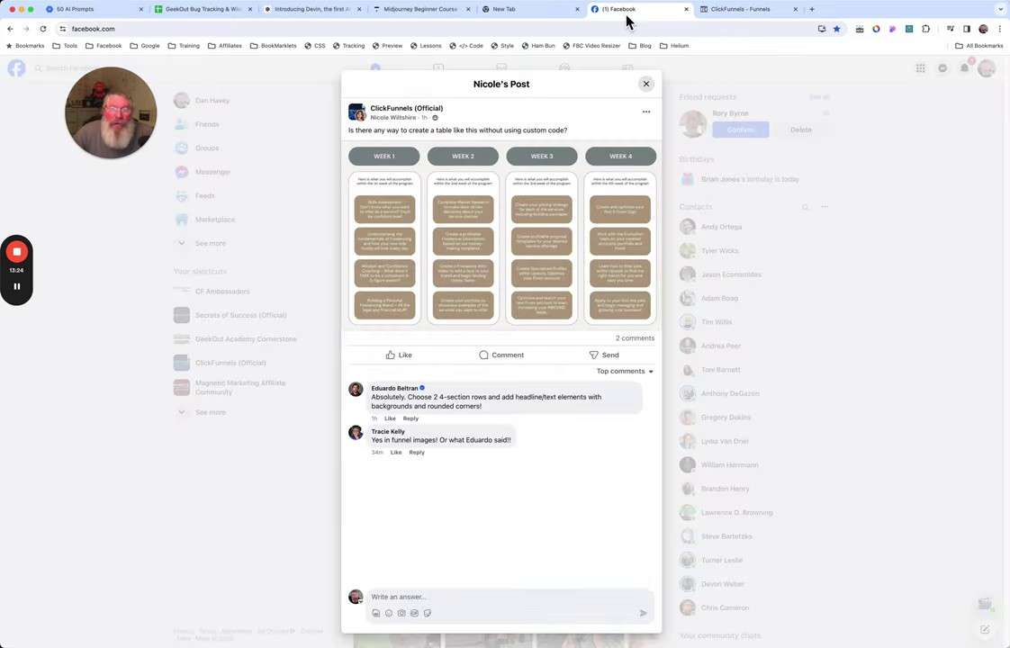